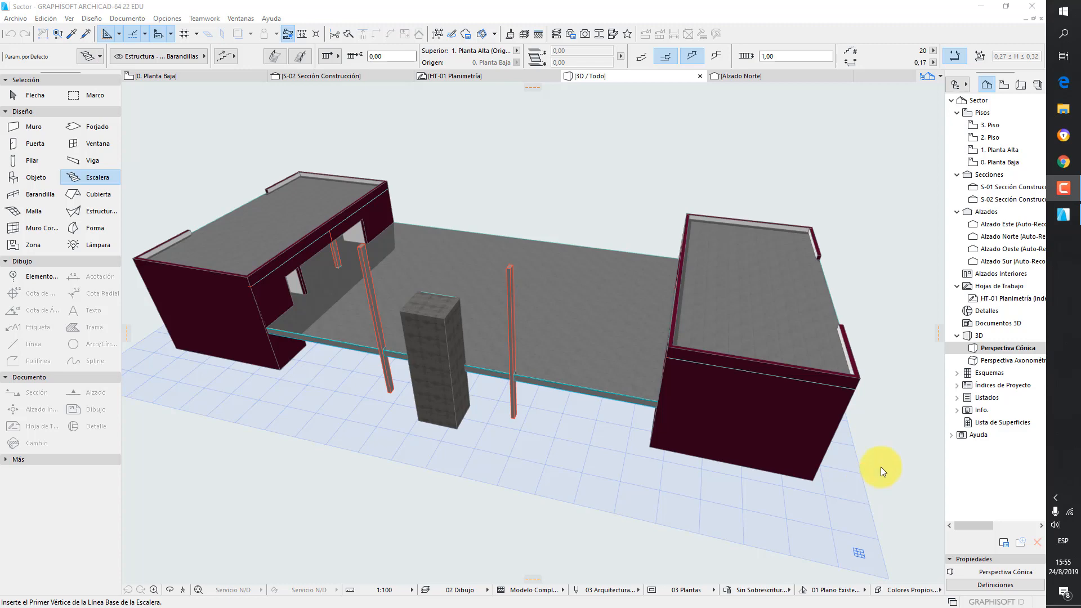
Step: Open the 0. Planta Baja floor plan and display its trace reference around the central shaft
double_click(1004, 162)
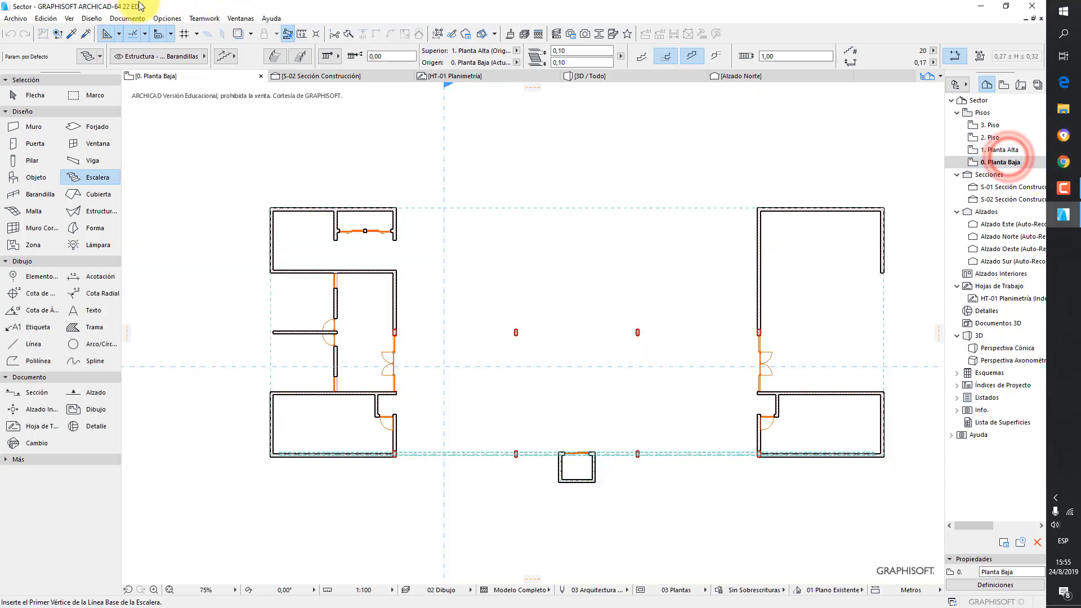
click(240, 34)
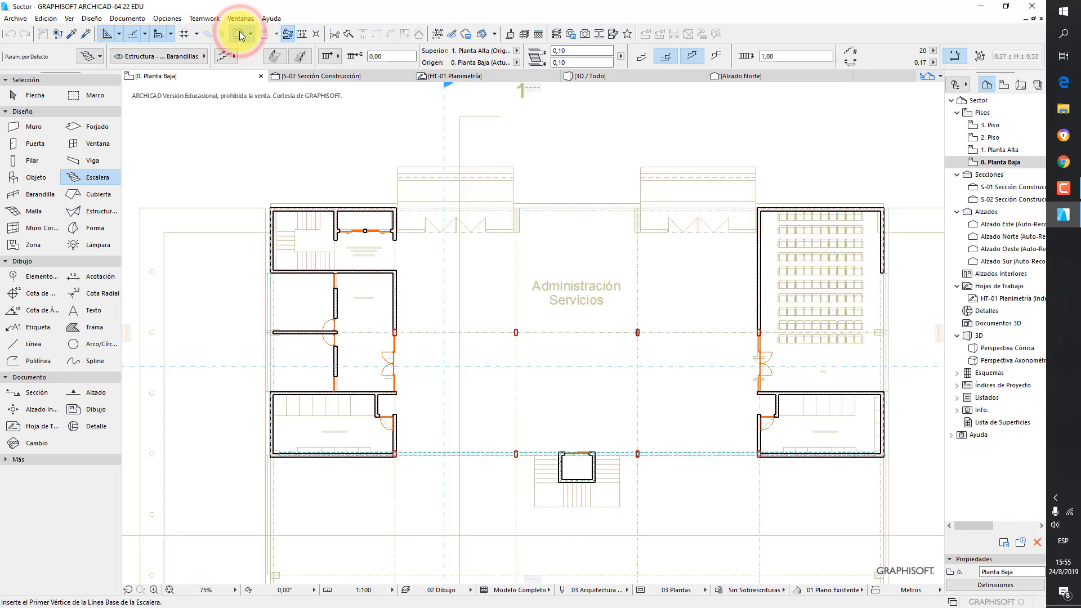
scroll(566, 373, up, 5)
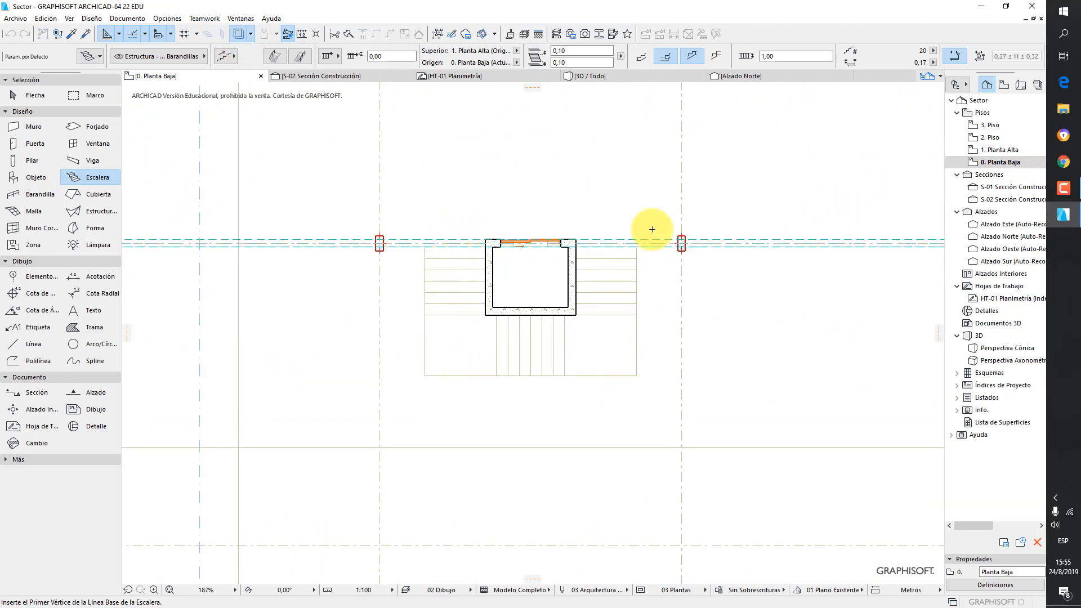
Step: Open the default settings of the Stair tool, collapse the geometry and positioning section and enlarge the dialog
click(91, 179)
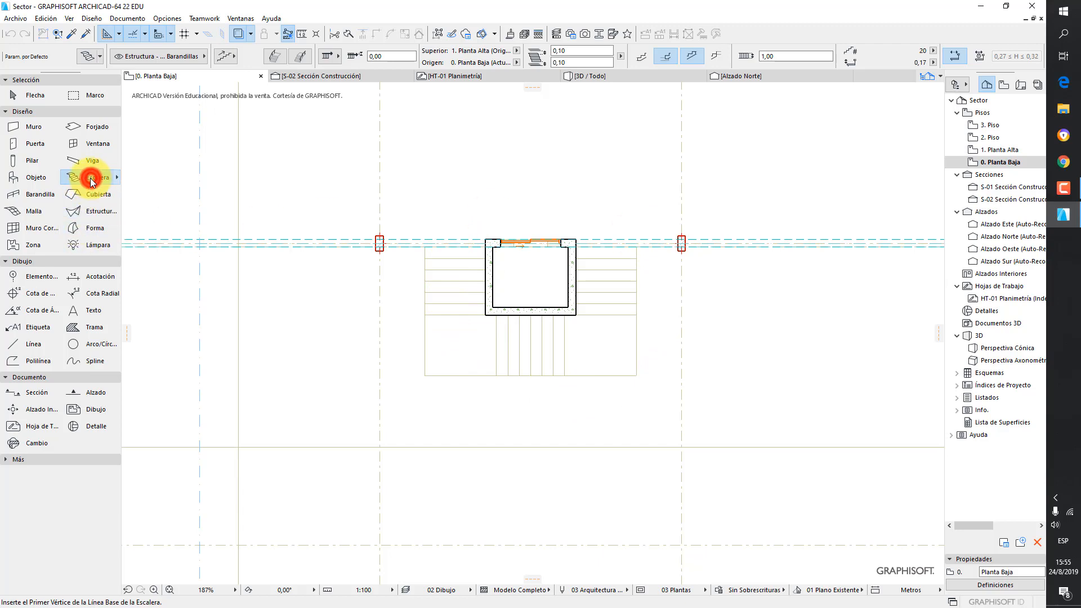
click(90, 178)
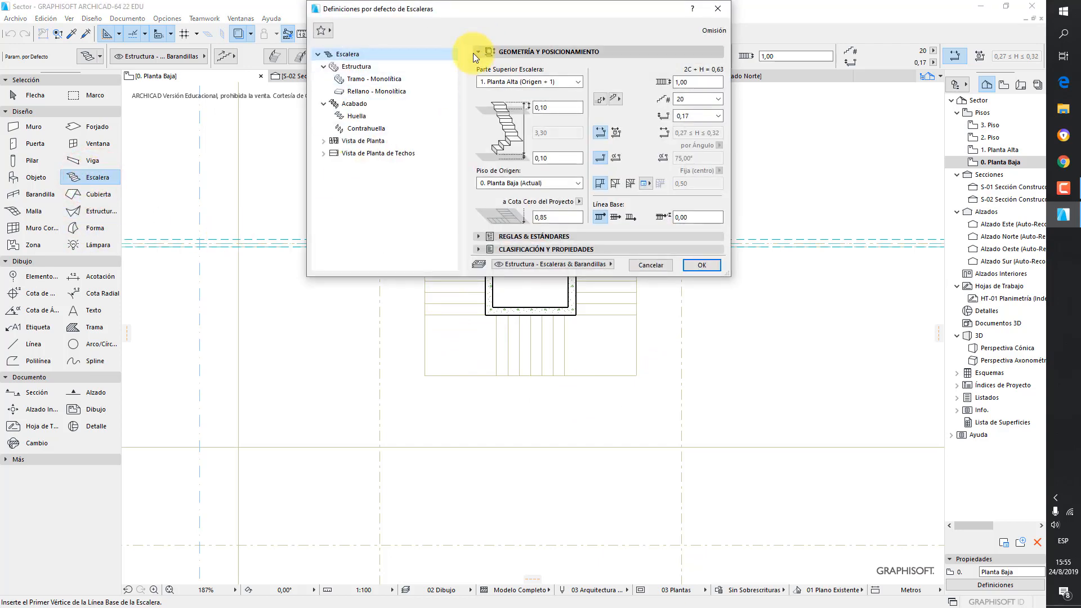
click(475, 52)
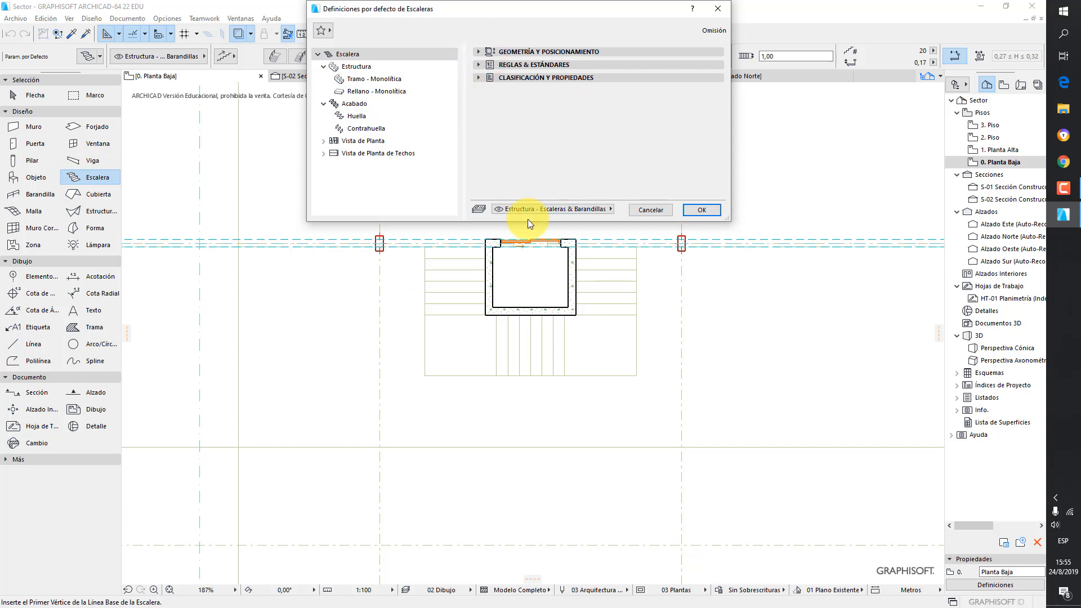
drag(528, 222, 544, 450)
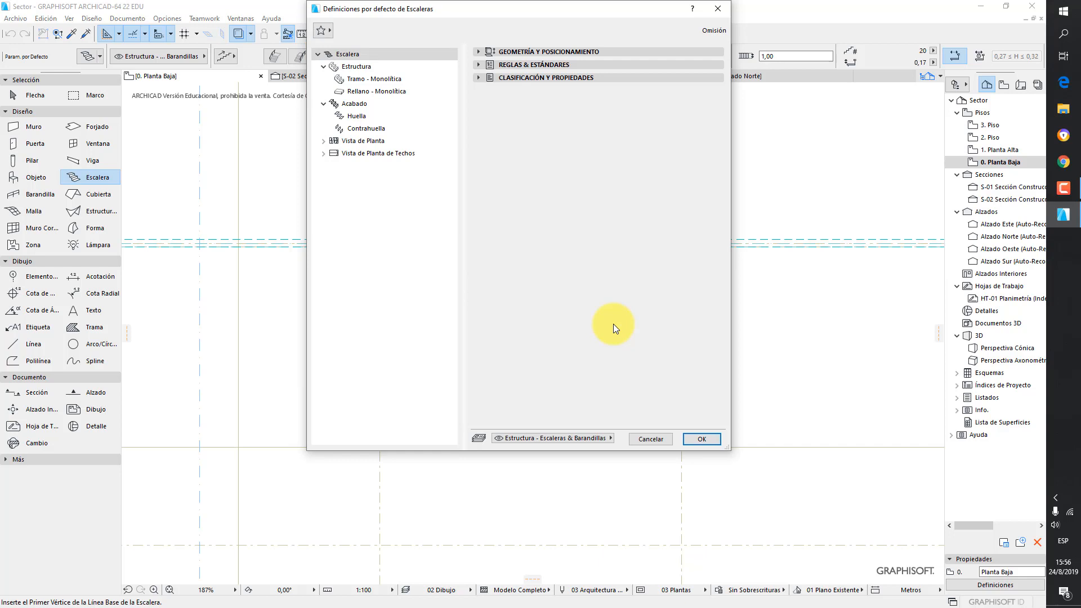
Step: Examine the stair's structure, flight, landing, finish, tread, riser and plan view settings, plus its rules and standards
click(352, 67)
click(360, 78)
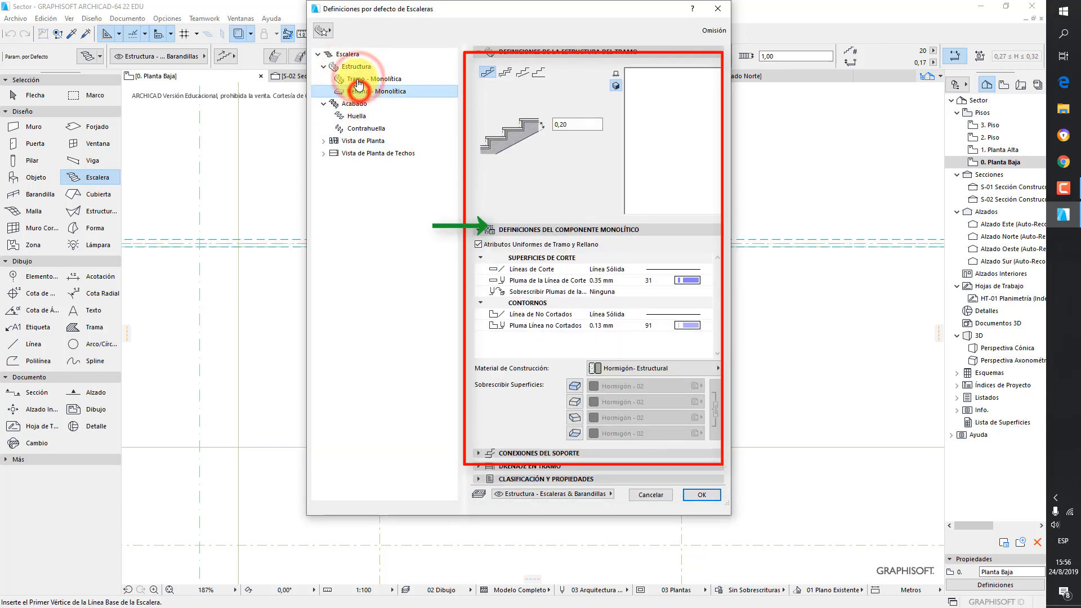
click(363, 91)
click(348, 54)
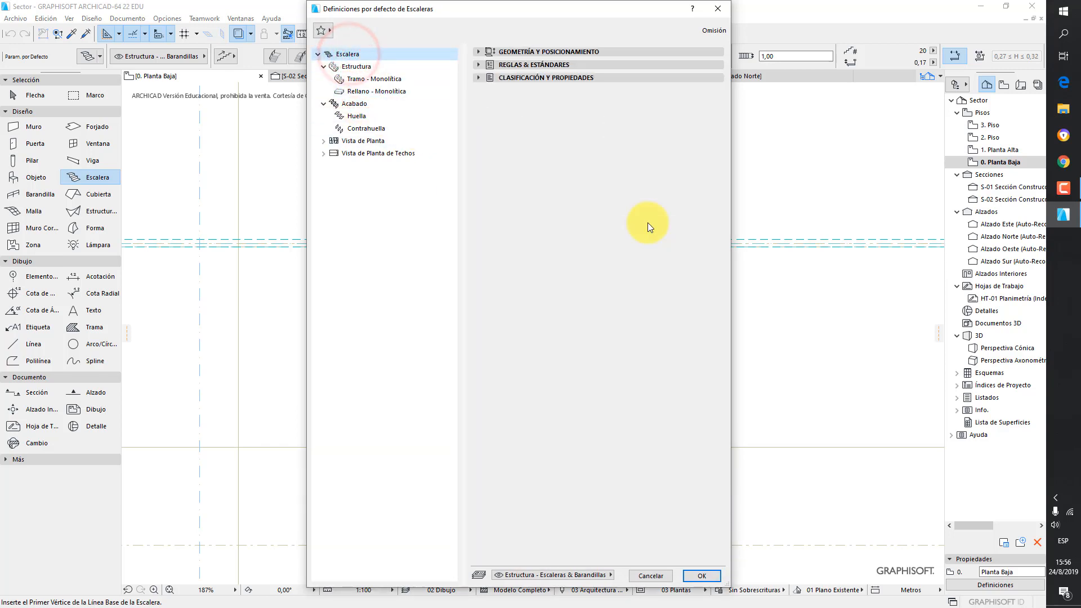
click(349, 55)
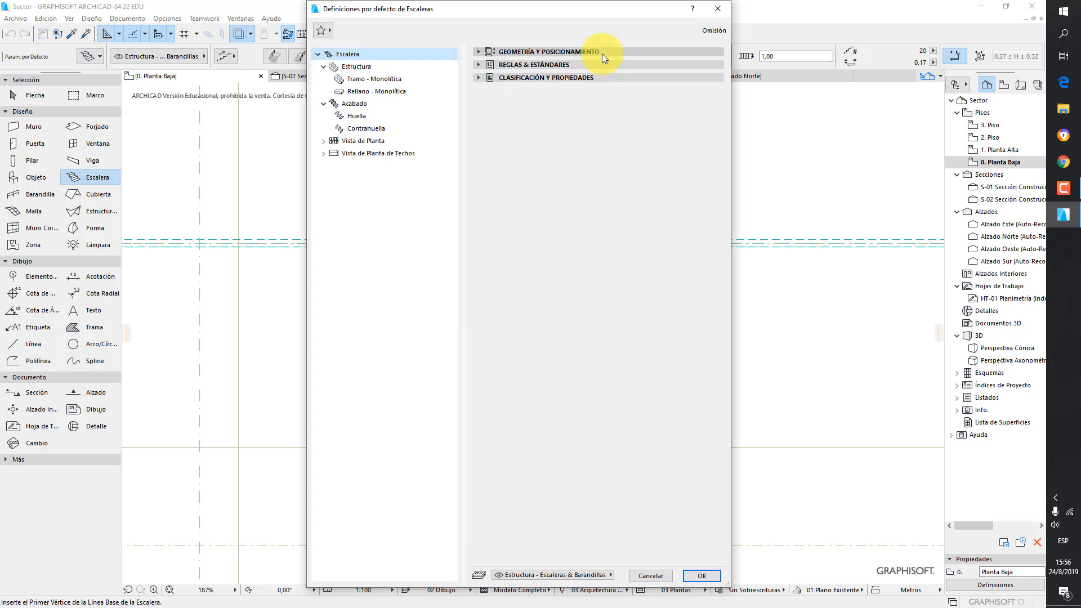
click(370, 69)
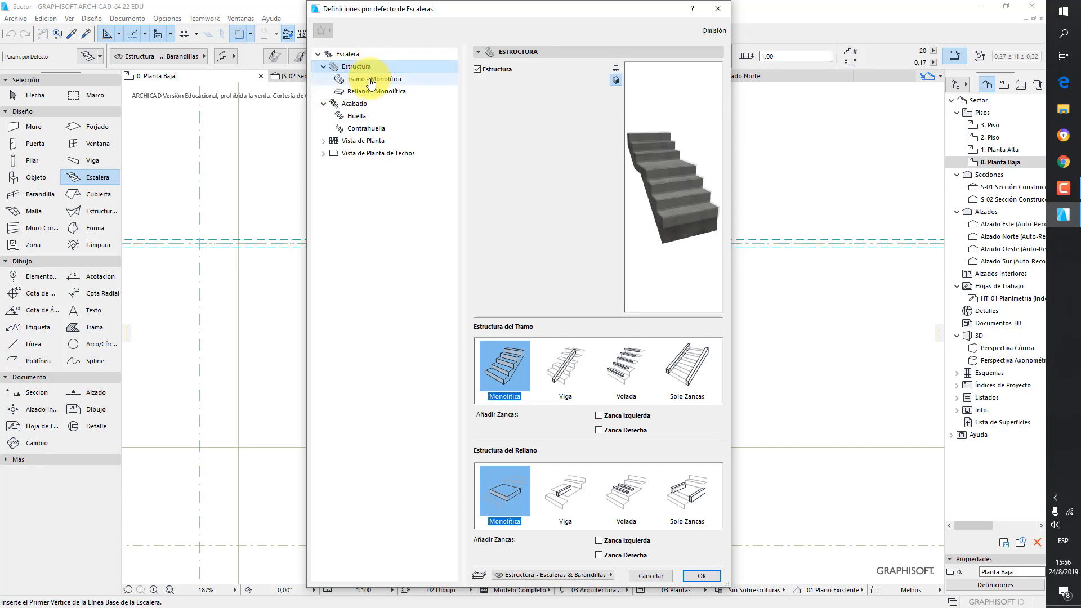
click(361, 106)
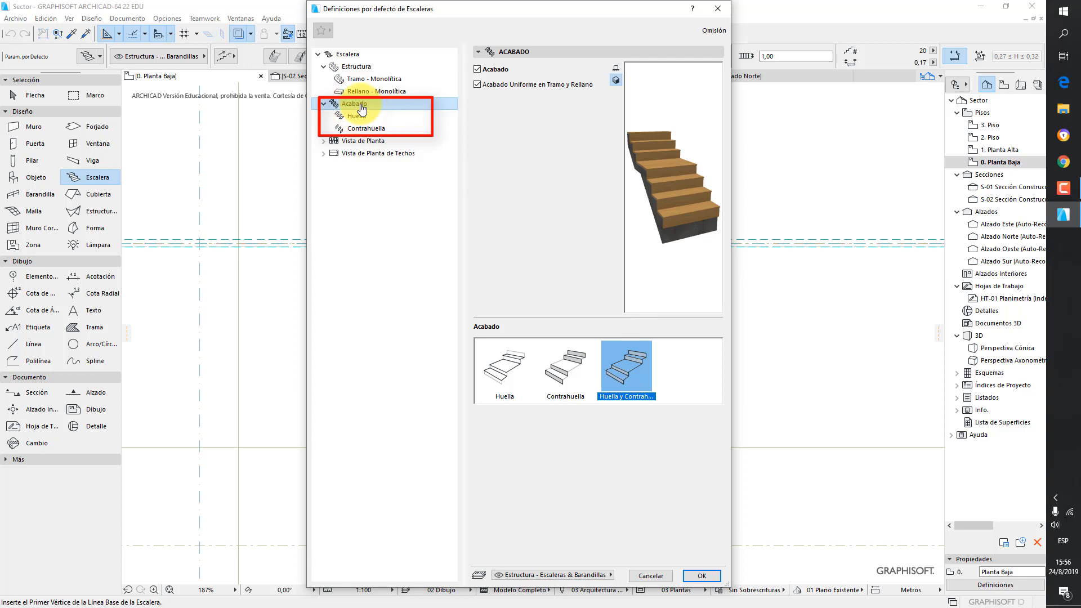
click(357, 115)
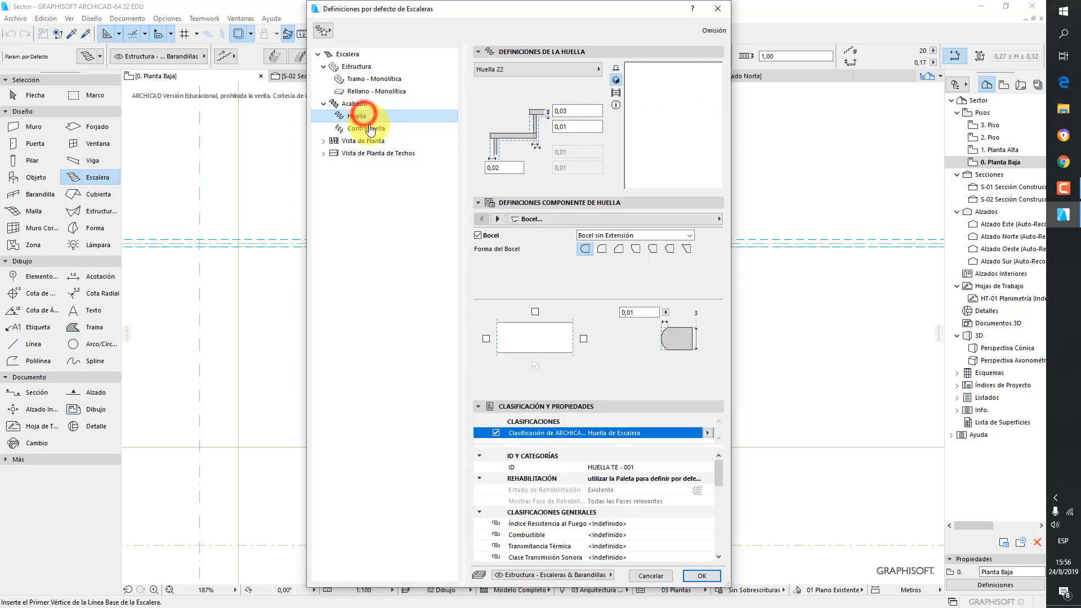
click(369, 125)
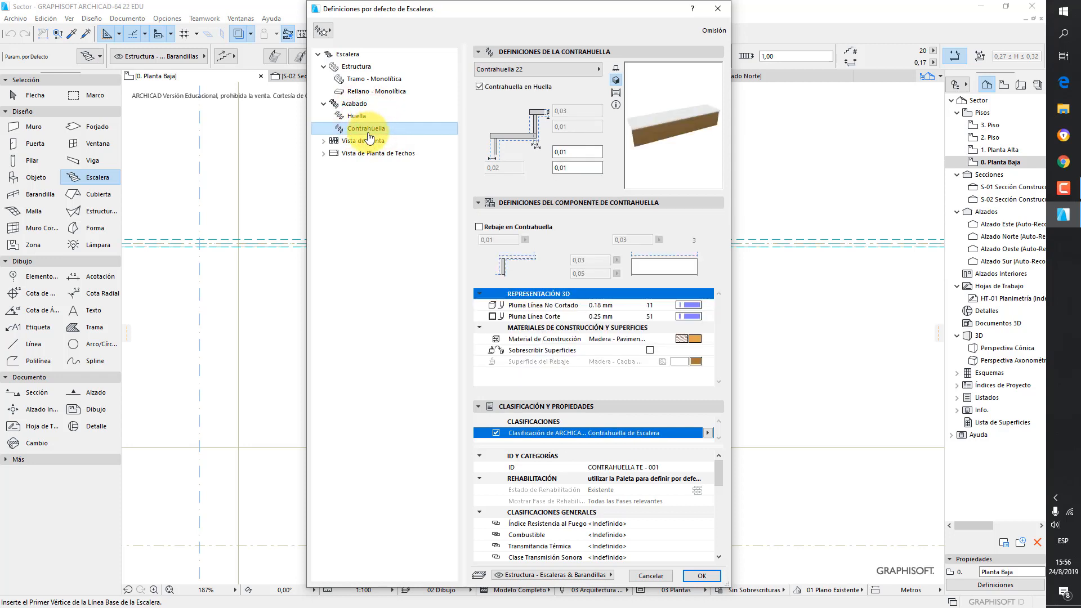
click(369, 140)
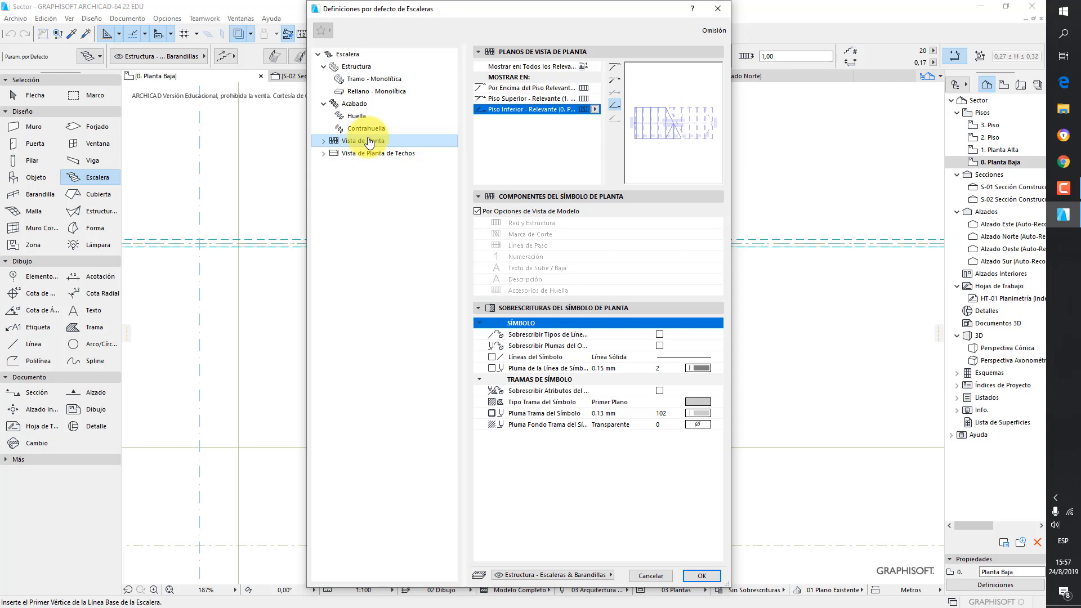
click(374, 154)
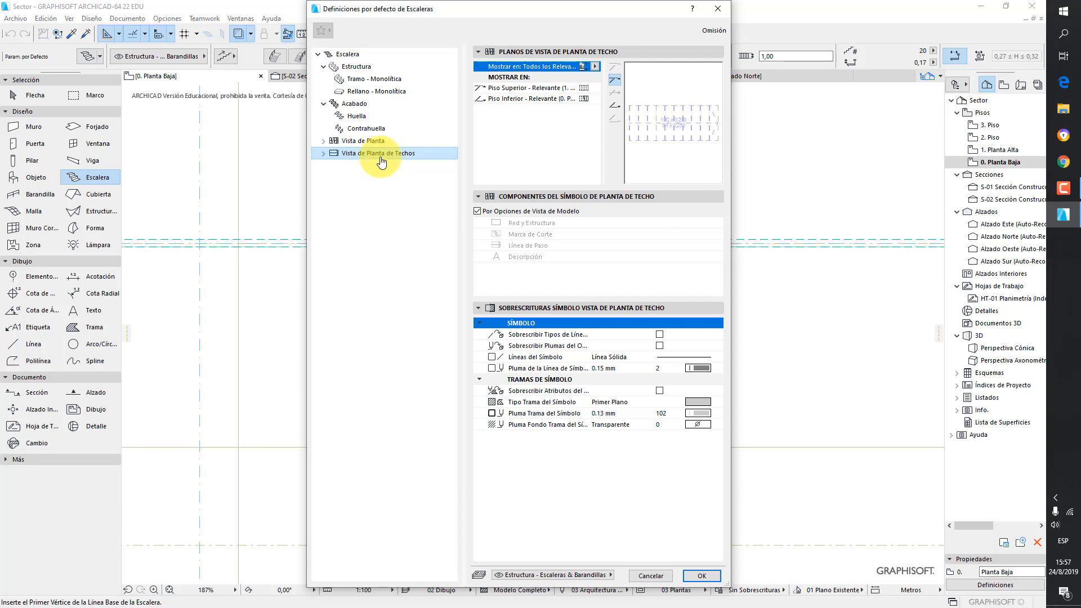
click(362, 54)
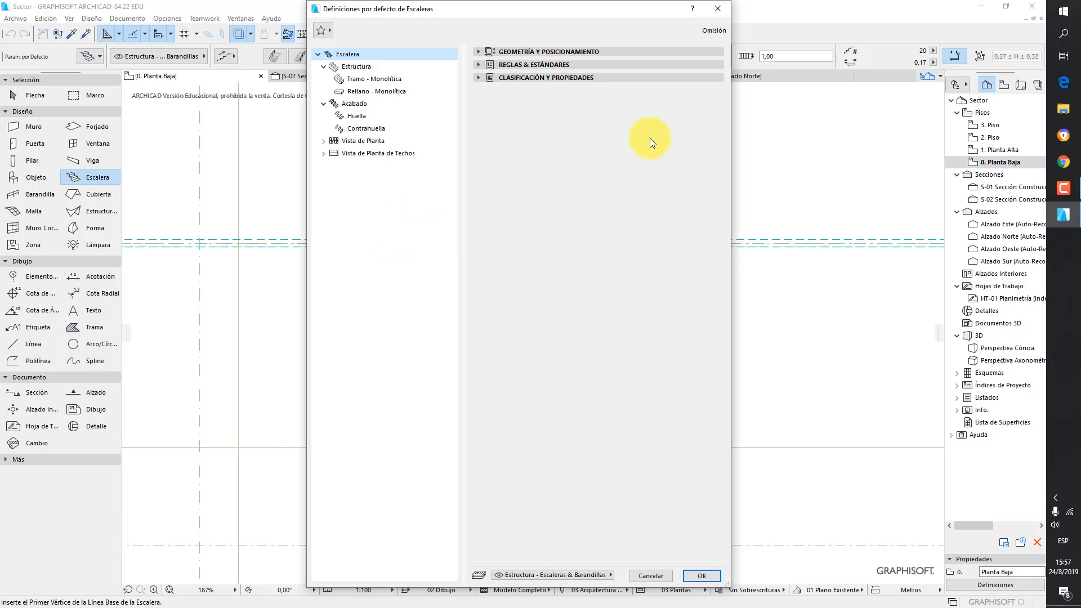
click(563, 64)
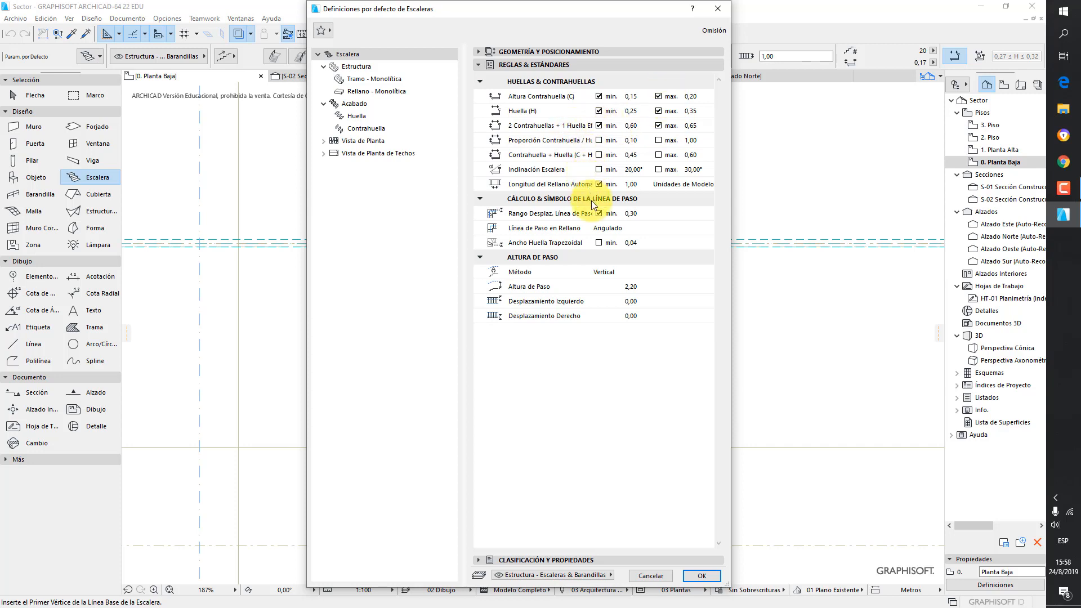
click(478, 65)
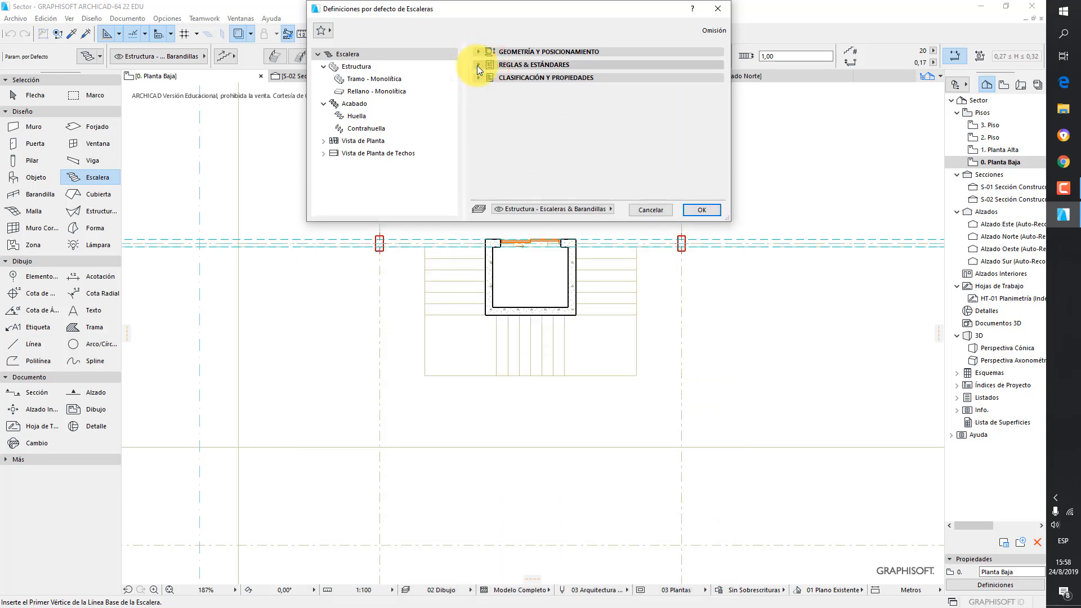
Step: Expand the stair's geometry and positioning settings and link its top to 1. Planta Alta (Origen + 1)
click(477, 52)
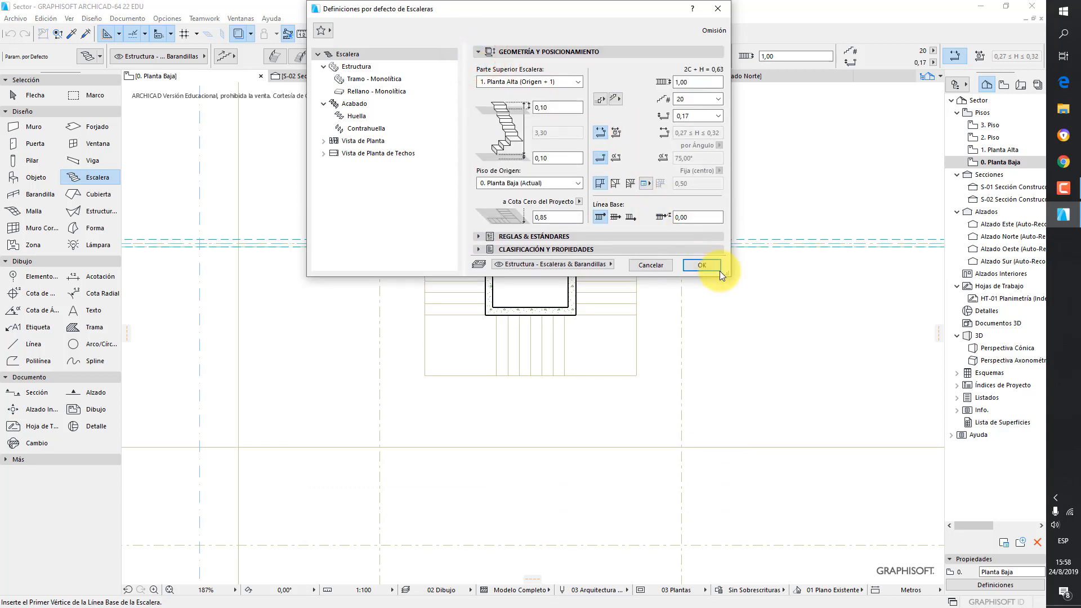
drag(727, 275, 758, 392)
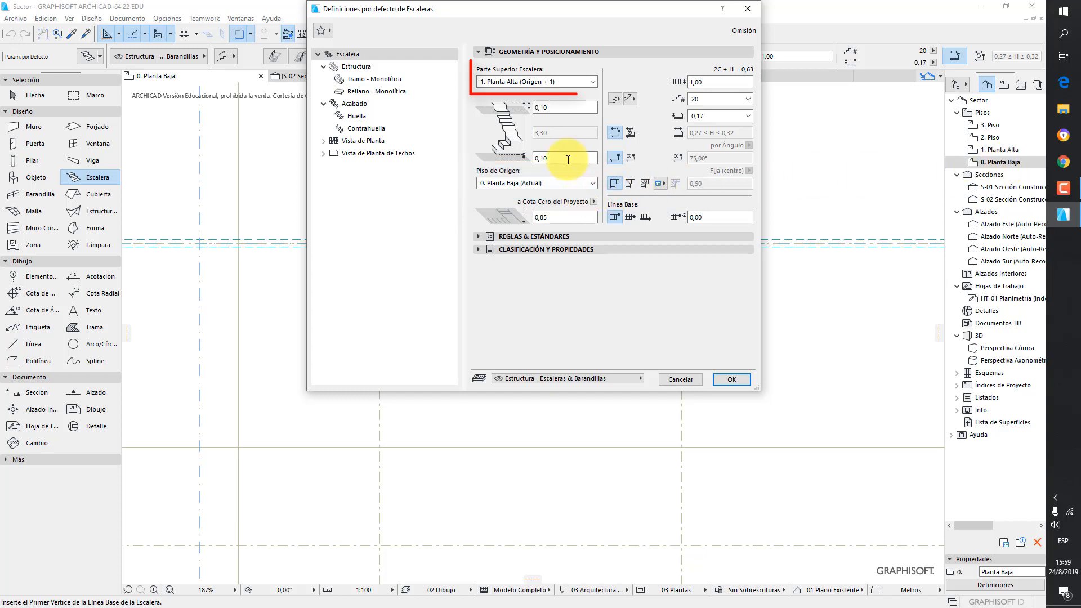
click(543, 80)
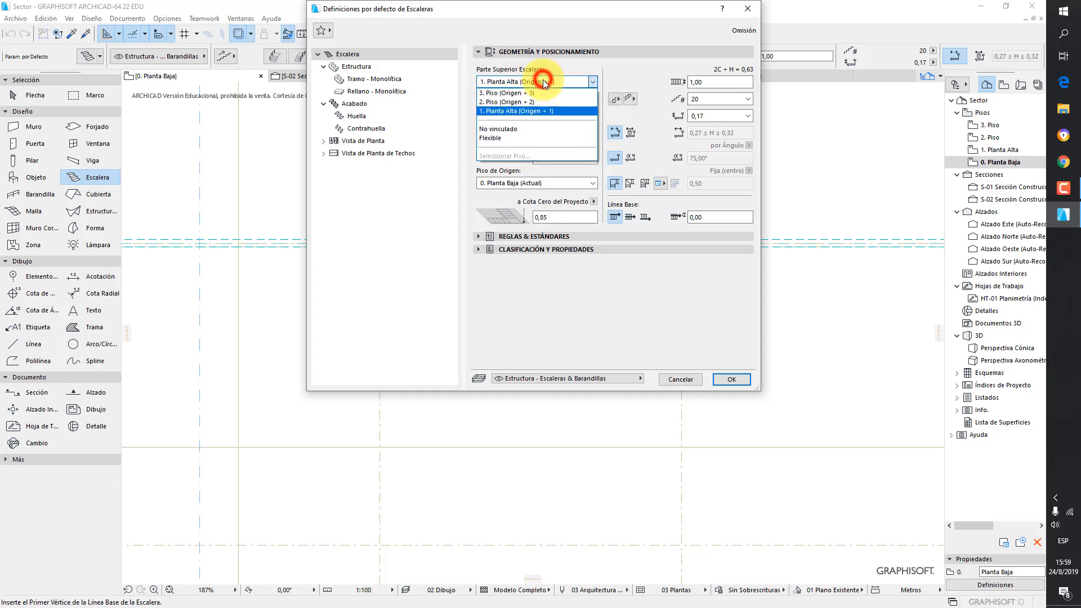
click(527, 128)
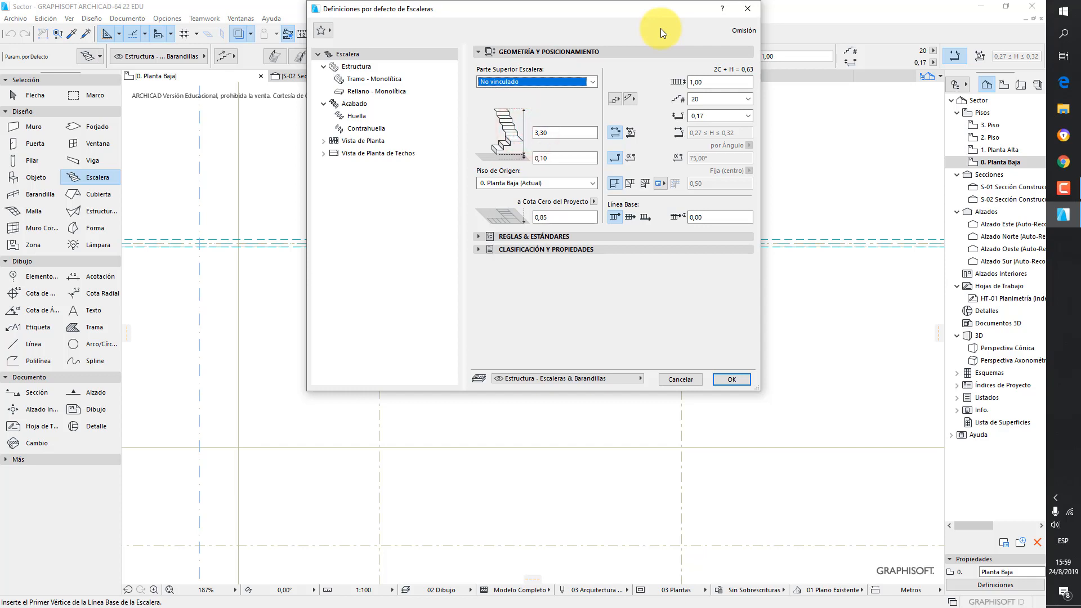
click(539, 82)
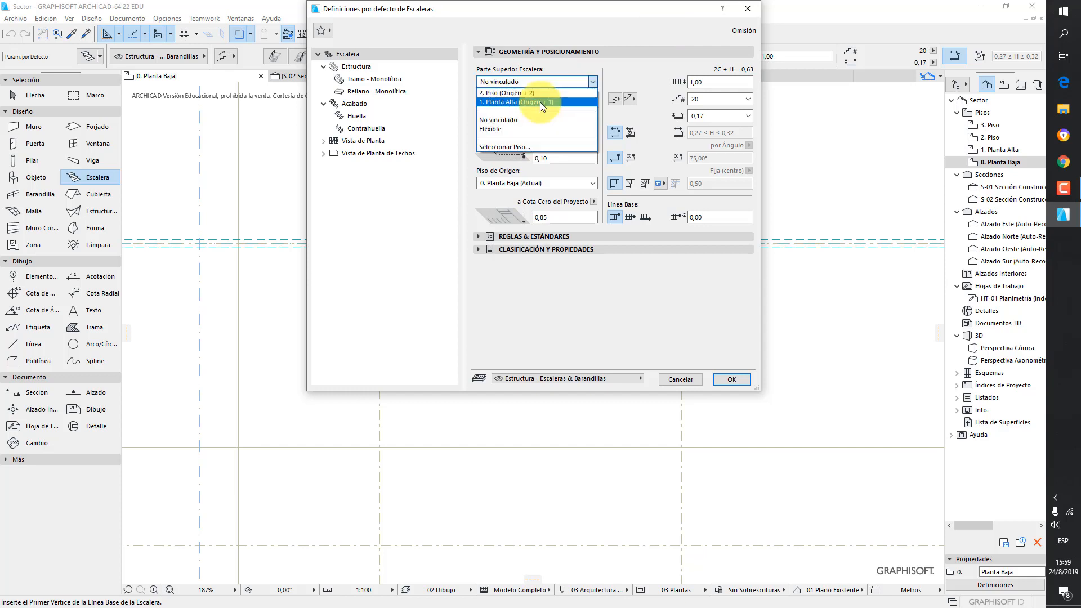
click(539, 103)
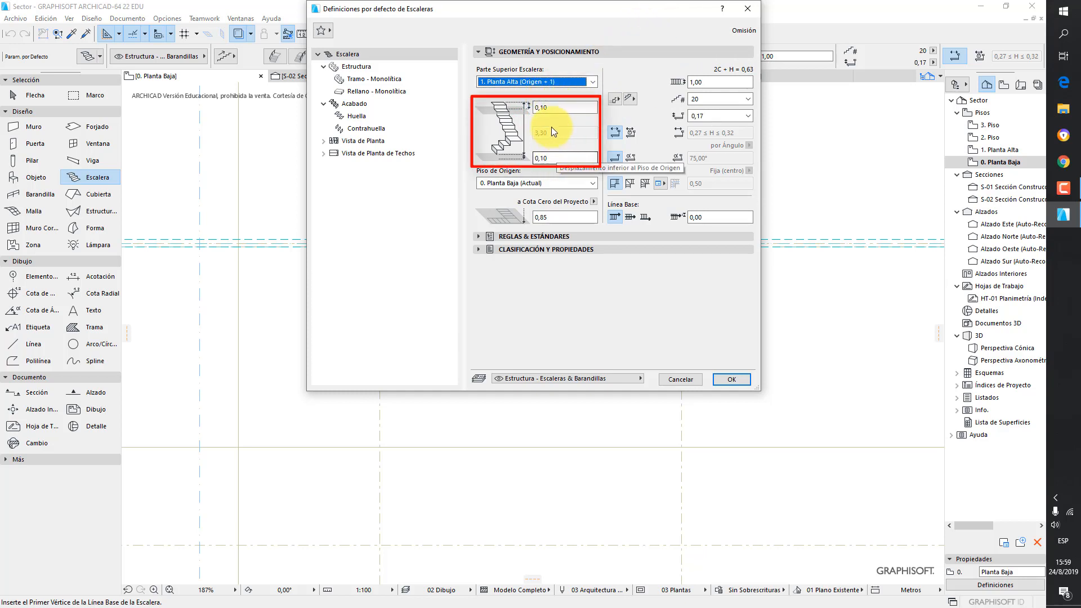
Step: Set the stair's bottom offset from the origin story and its top offset from the linked story to 0,00
click(566, 158)
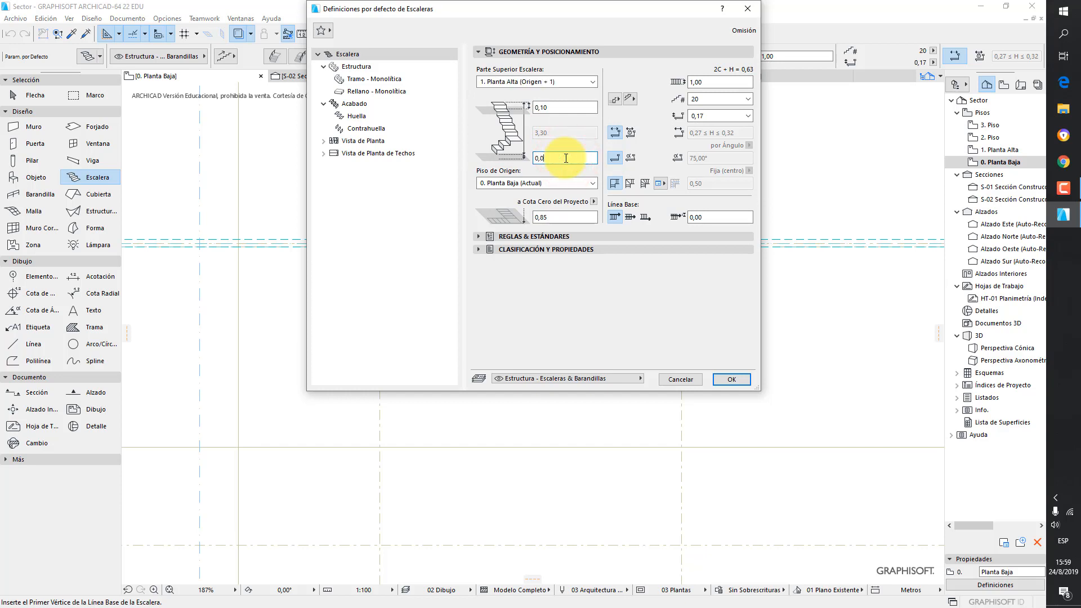
key(BackSpace)
key(BackSpace)
text(0)
click(569, 110)
key(BackSpace)
key(BackSpace)
text(0)
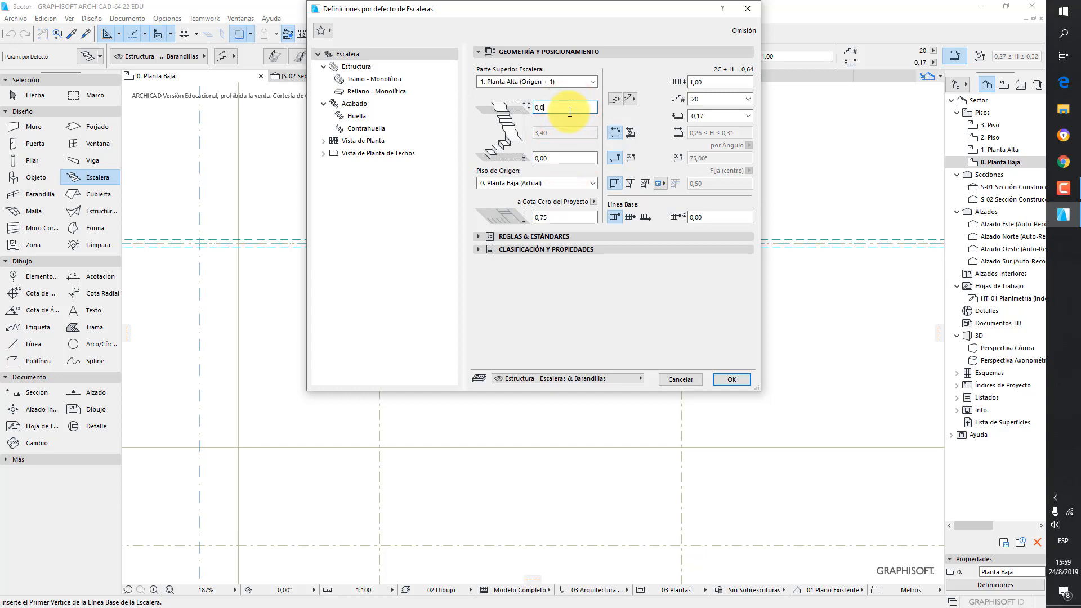
click(560, 158)
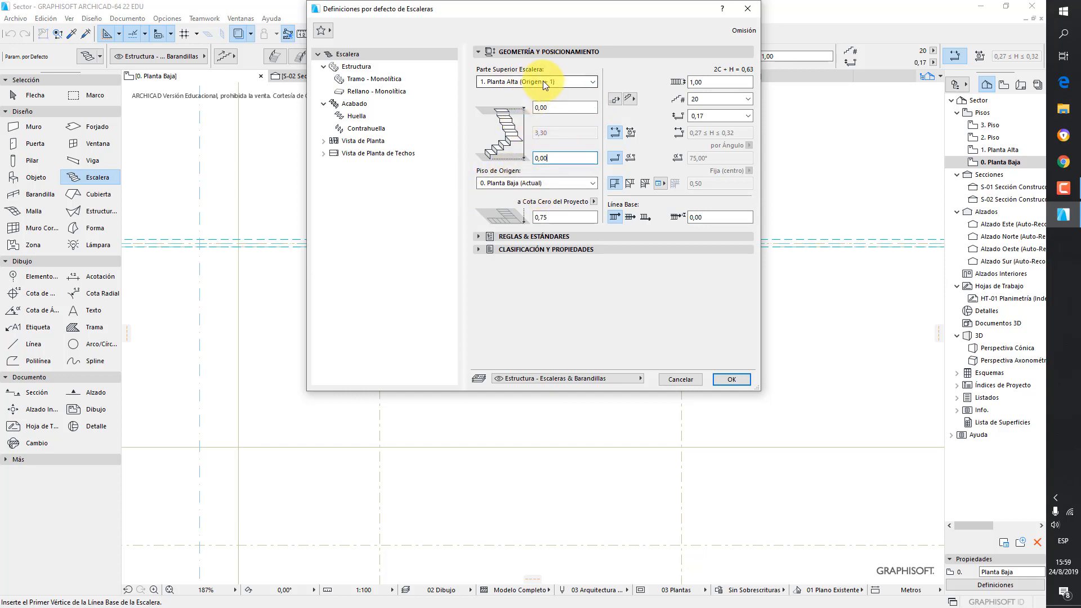
Step: Set the stair width to 1,50 m and the number of risers to 21
click(711, 82)
key(BackSpace)
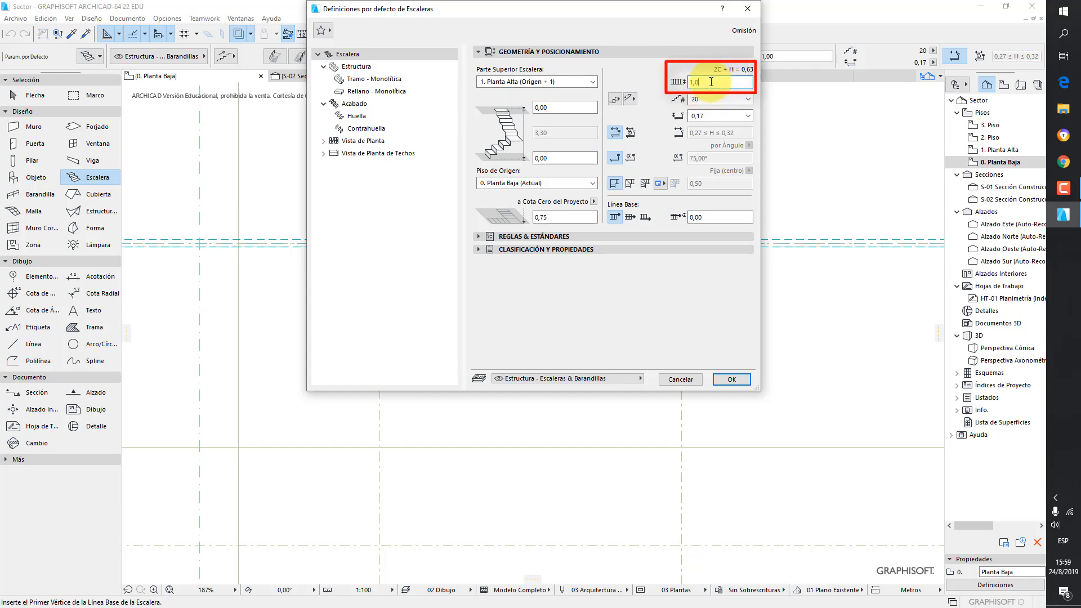
text(5)
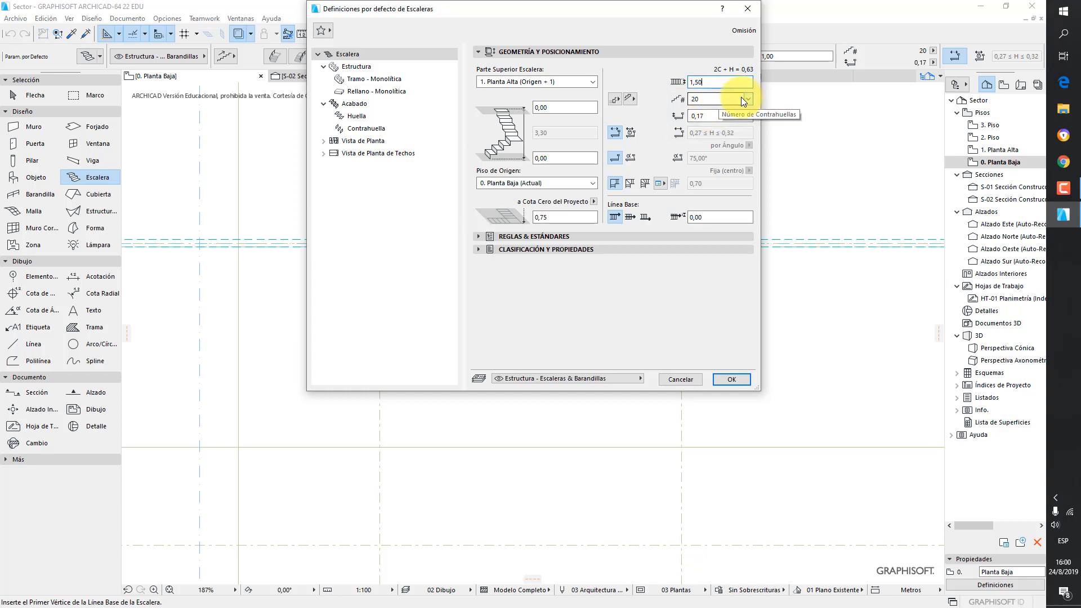
click(741, 98)
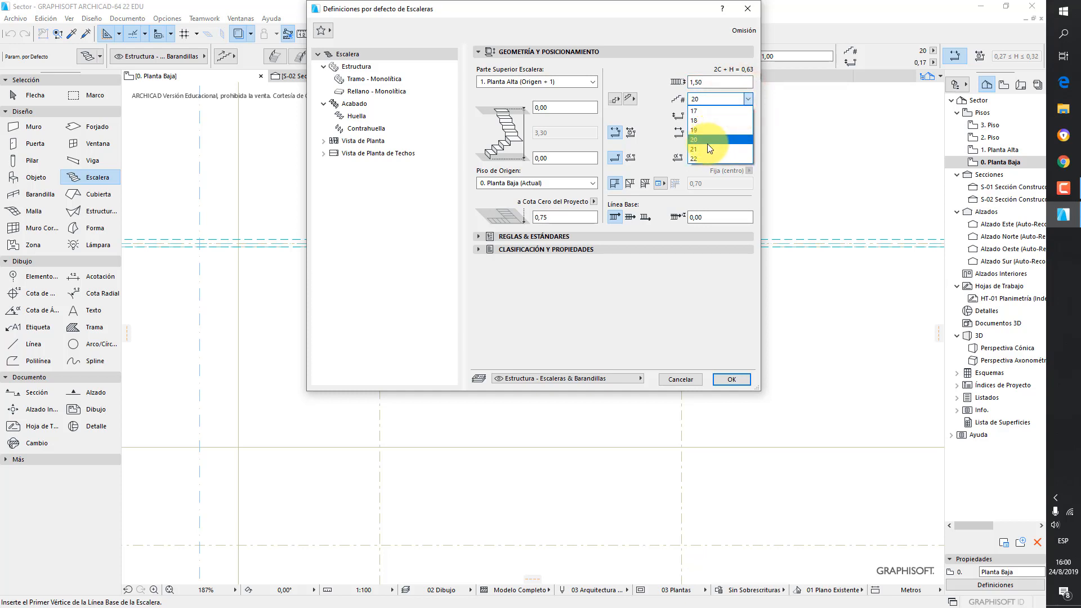
click(707, 143)
click(716, 99)
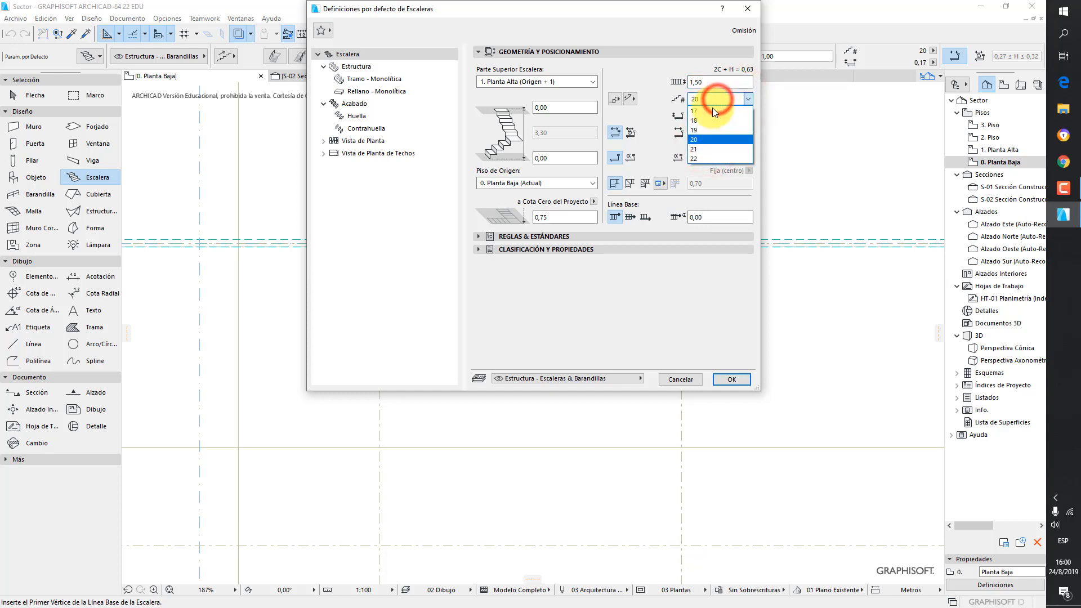
click(698, 144)
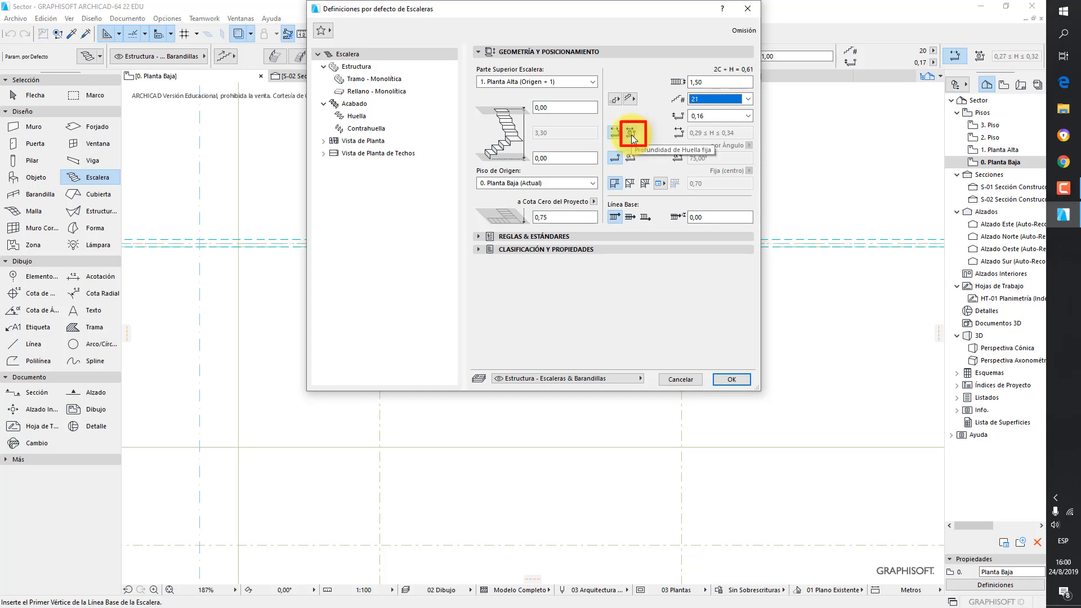
Step: Set the stair to start with a riser (Empezar con una Contrahuella) and end with a riser (Acabar con una Contrahuella)
click(617, 101)
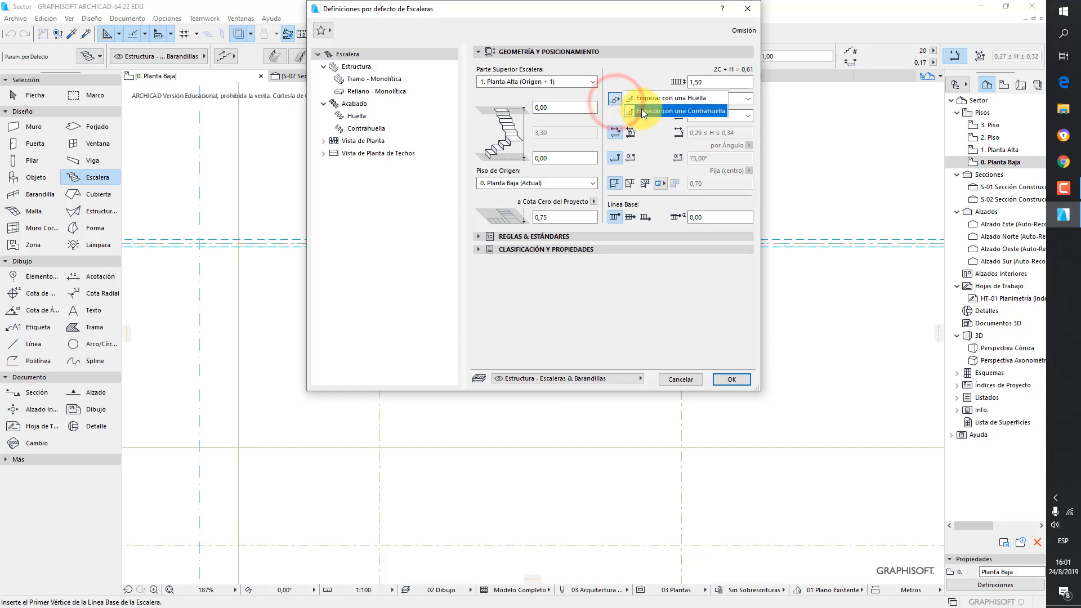
click(643, 111)
click(630, 100)
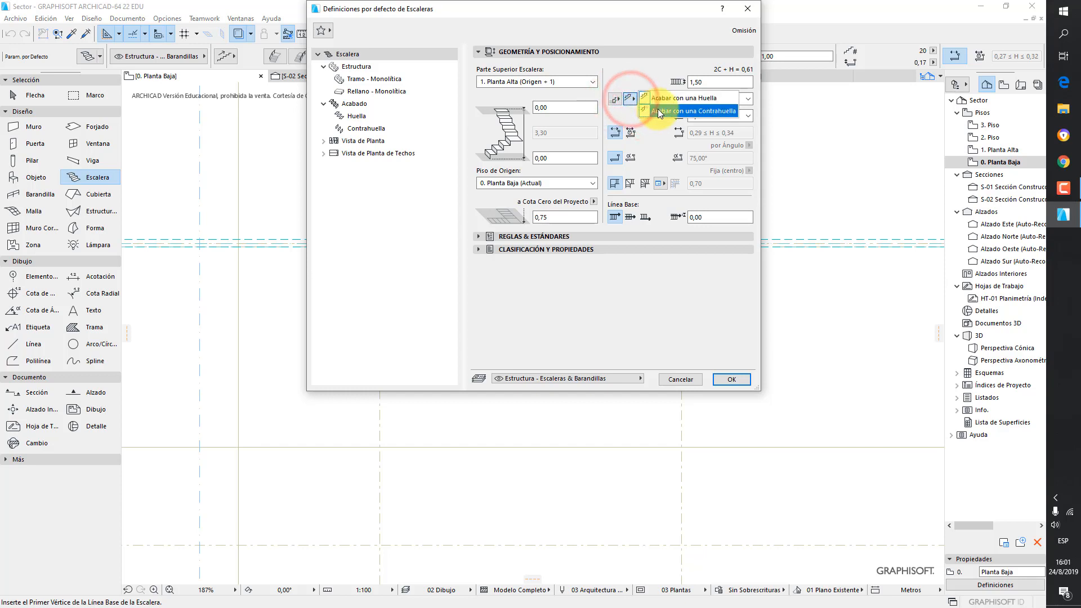
click(658, 112)
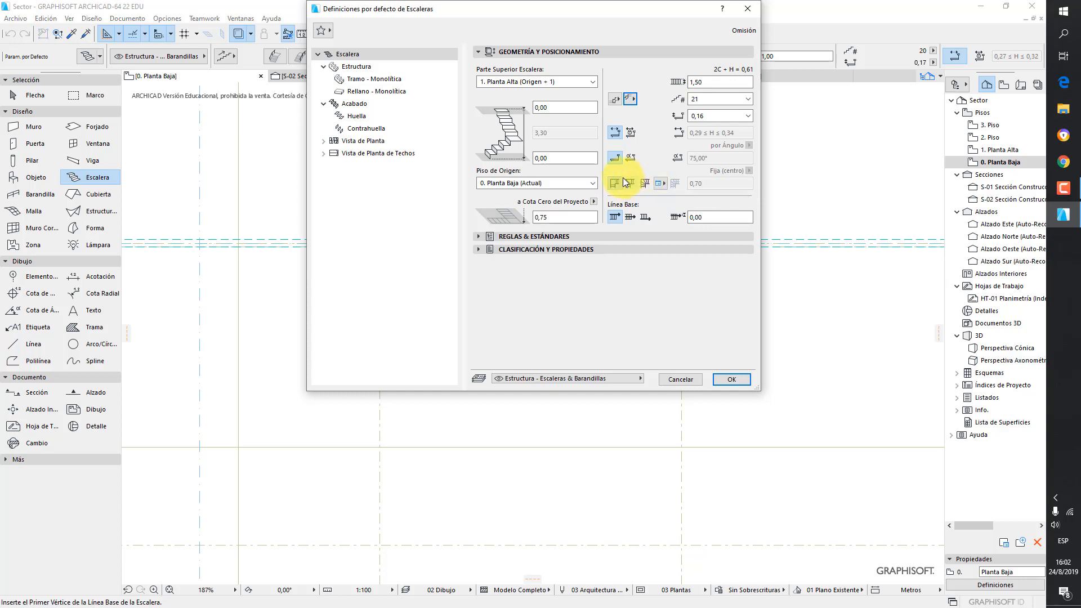
Step: Check the landing options for riser offsets from the corner, keeping the landing as the turning type
click(666, 183)
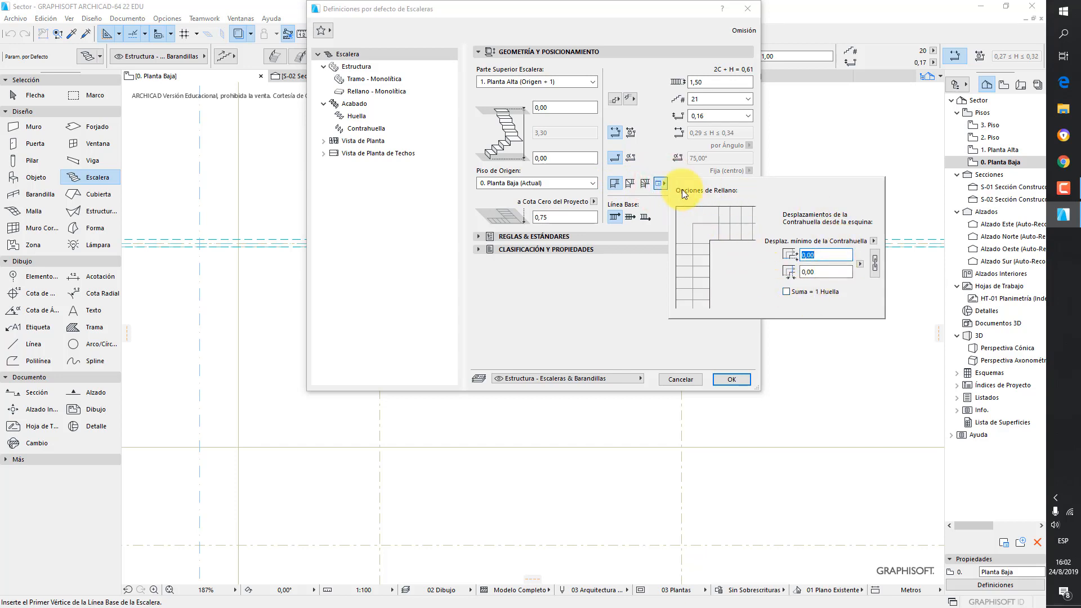
click(656, 158)
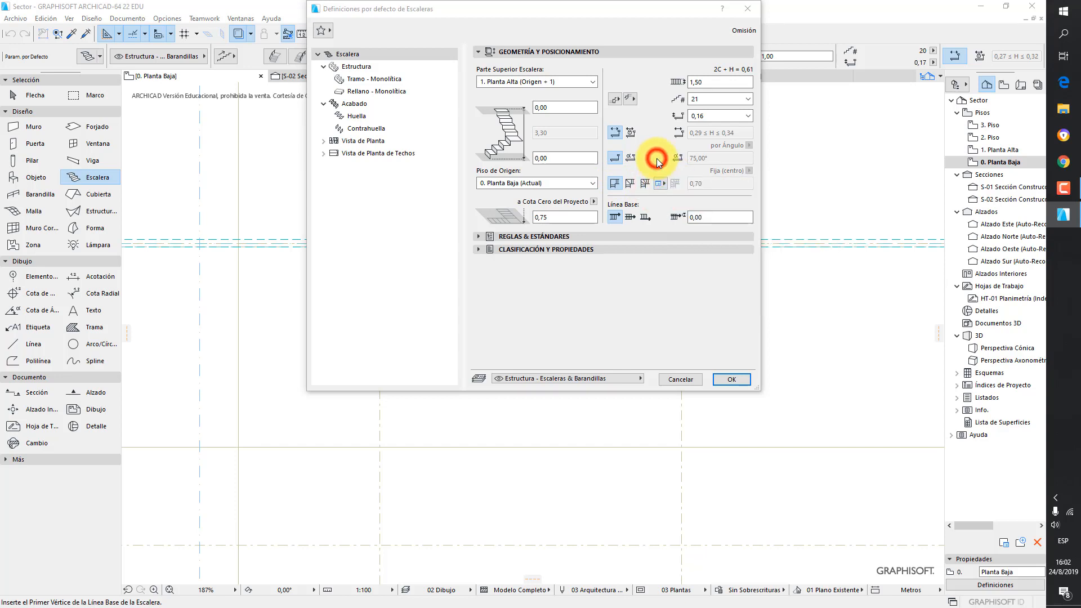
click(616, 186)
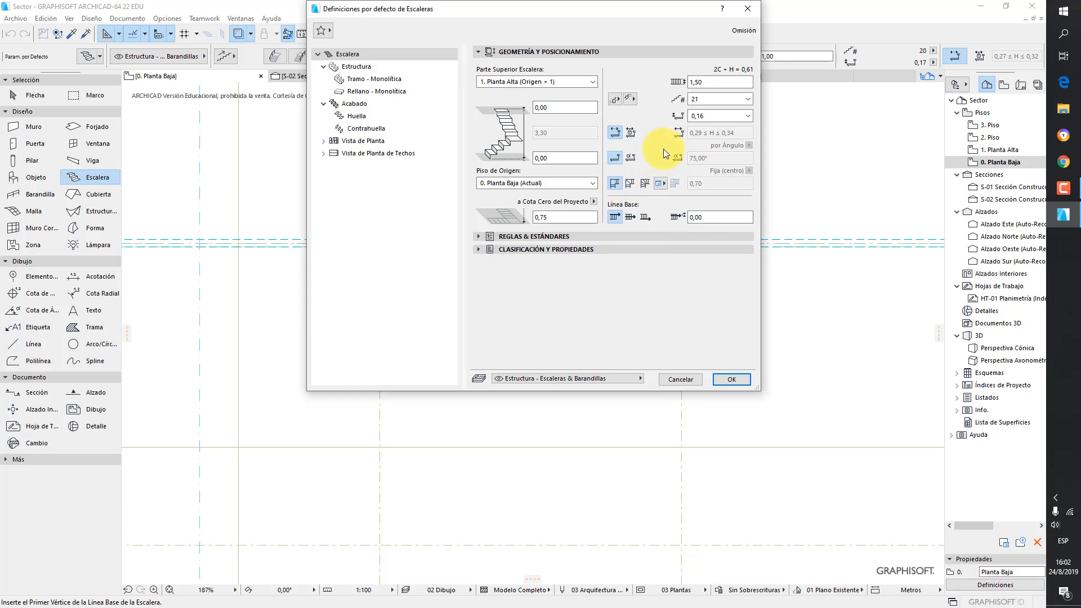
Step: Set the thickness of the monolithic flight structure to 0,15
click(341, 67)
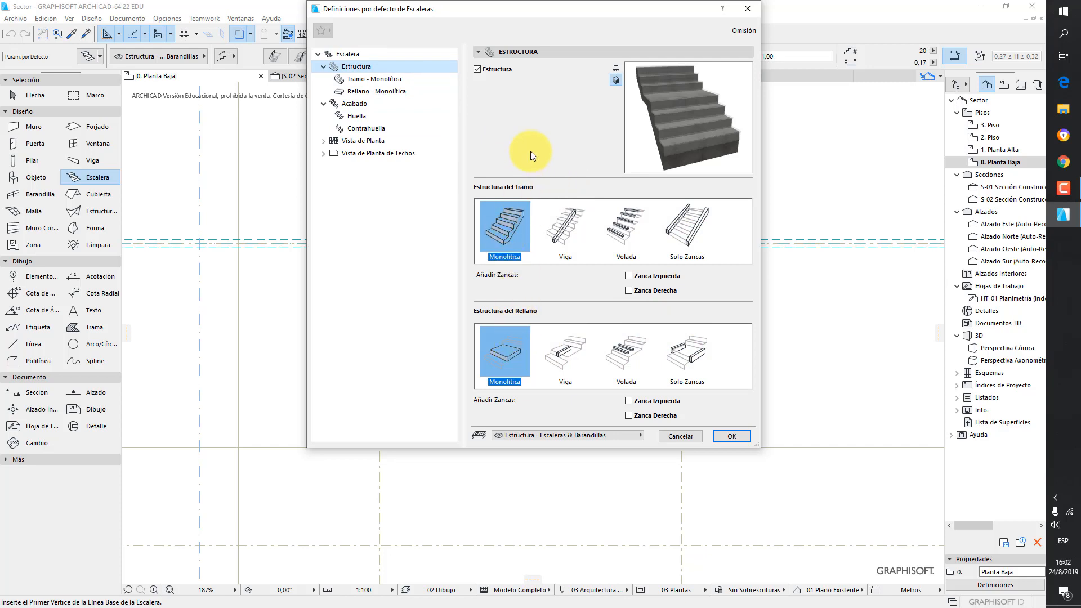
click(382, 81)
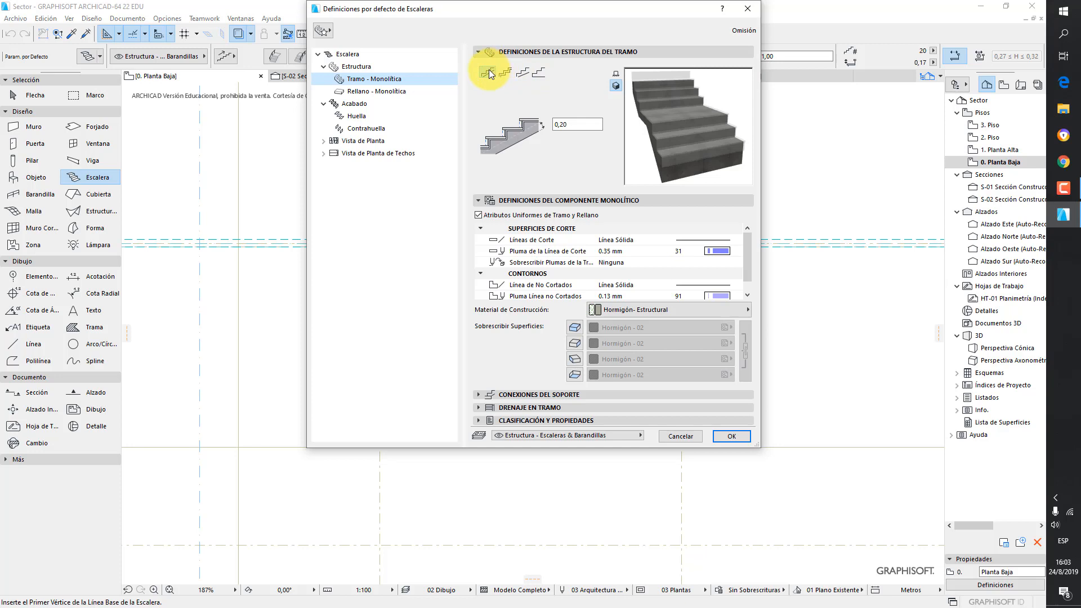
click(583, 122)
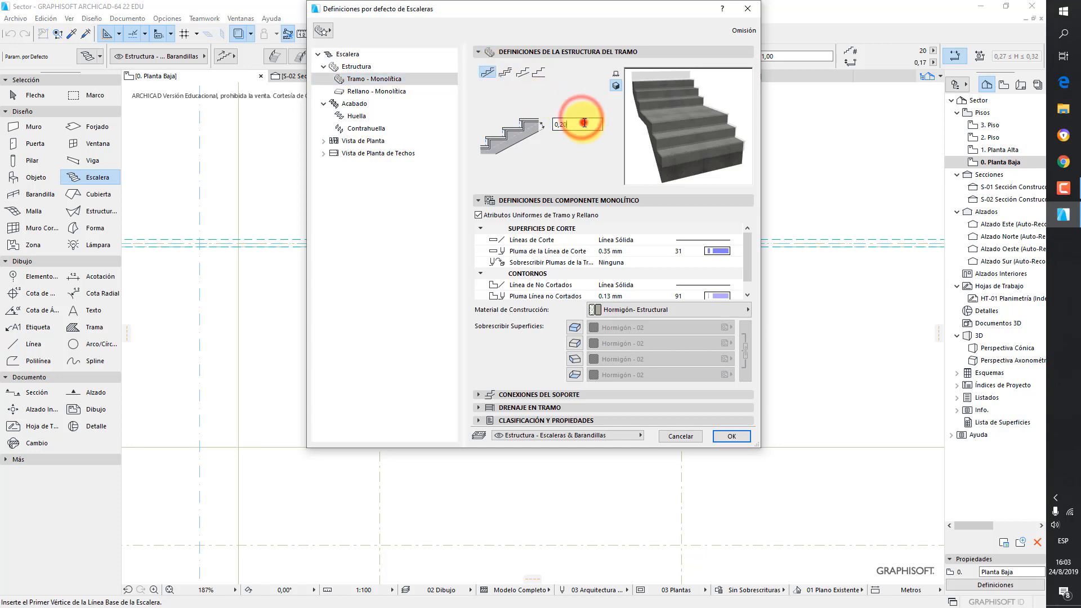
key(BackSpace)
key(BackSpace)
text(1)
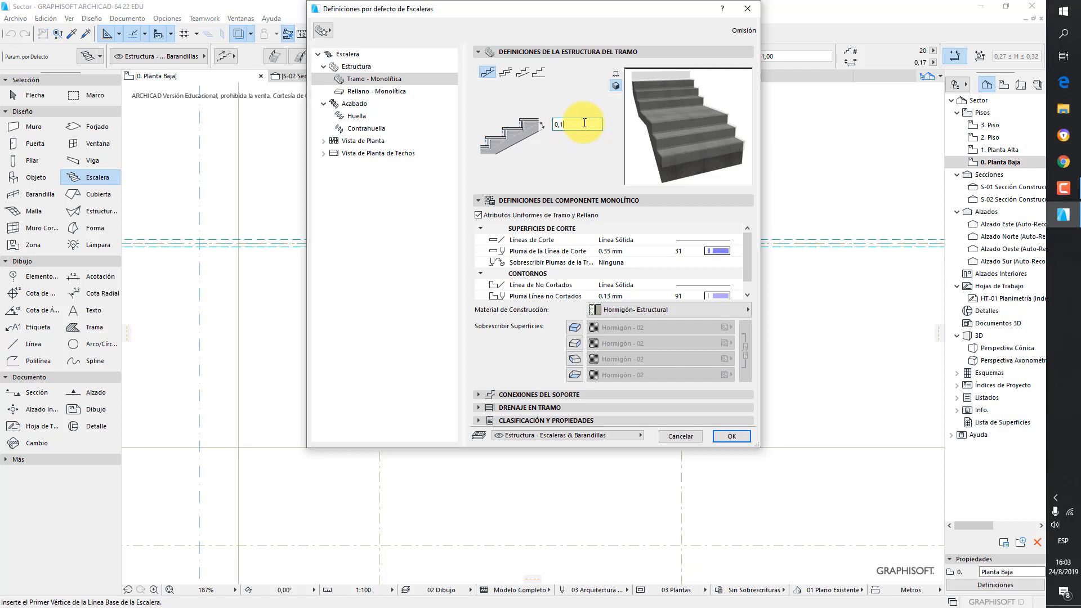
text(5)
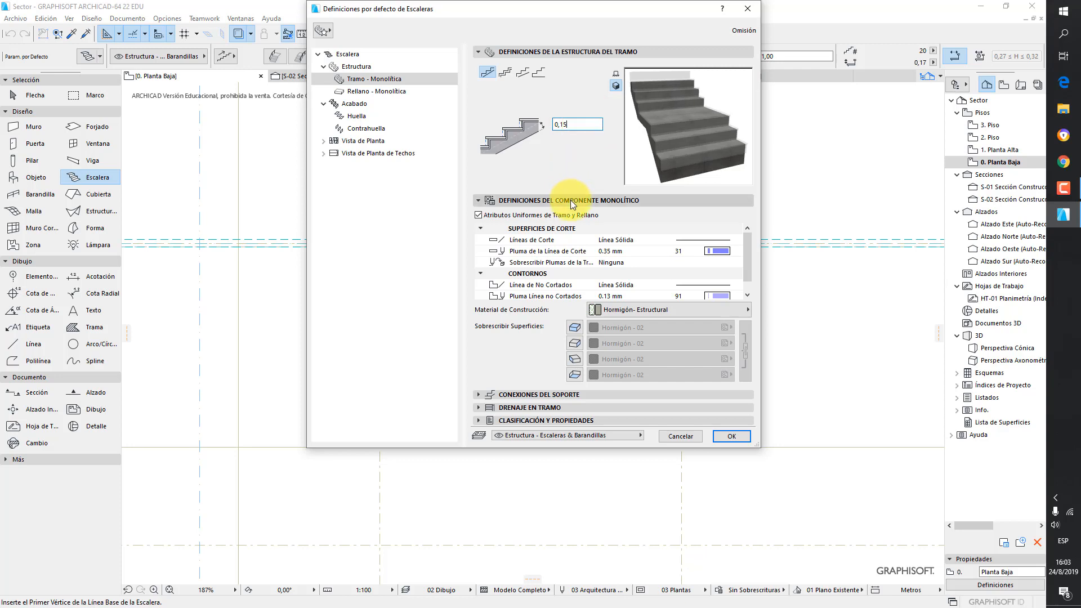
Step: Set the support connection at the start of the flight (Tramo-Arranque) to Corte Horizontal
click(478, 51)
click(479, 65)
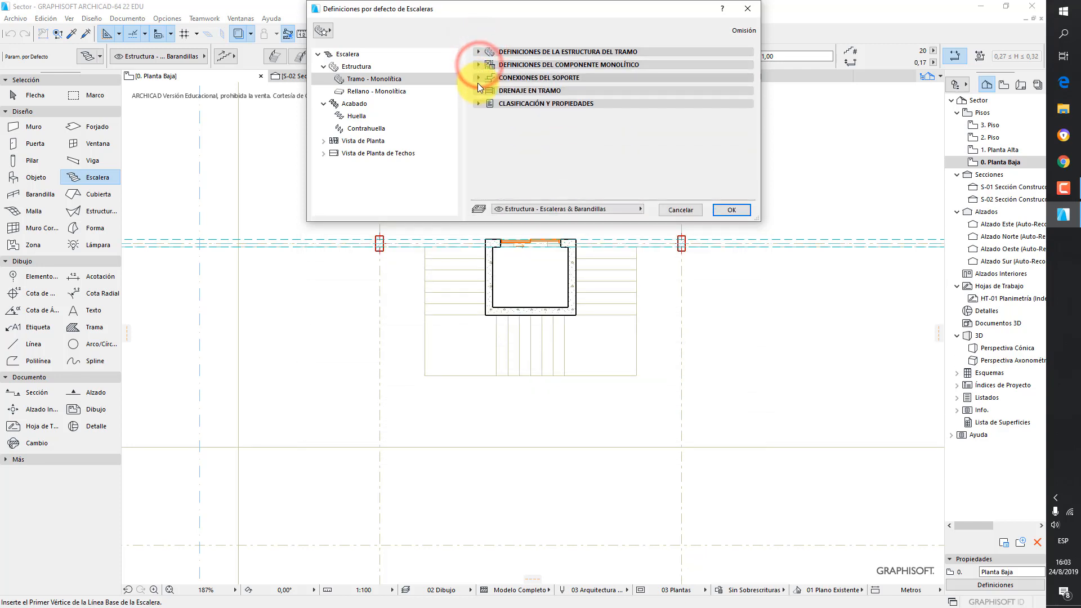
click(479, 78)
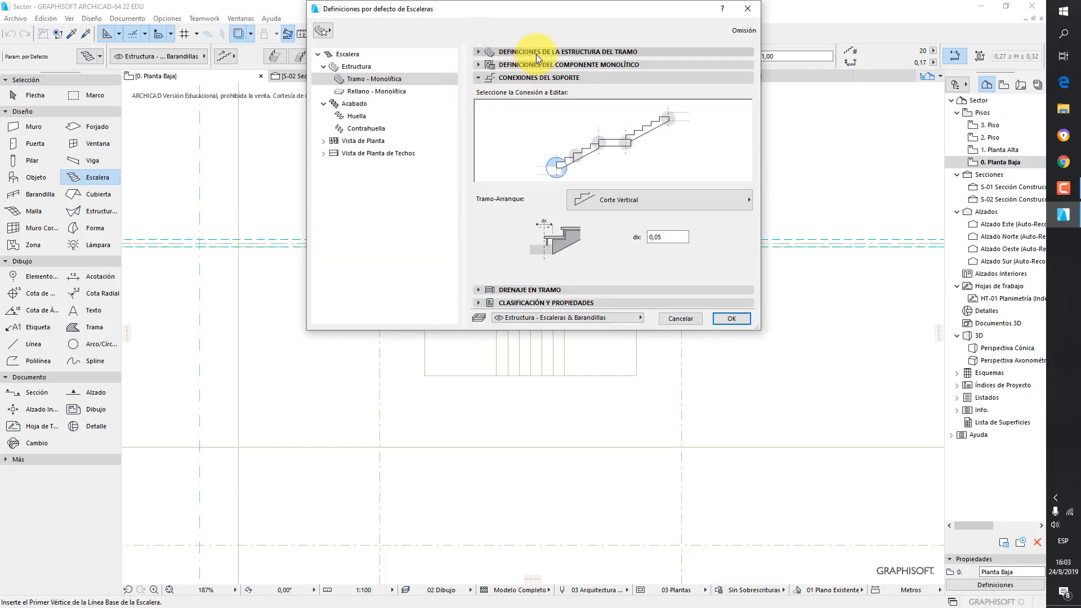
click(556, 168)
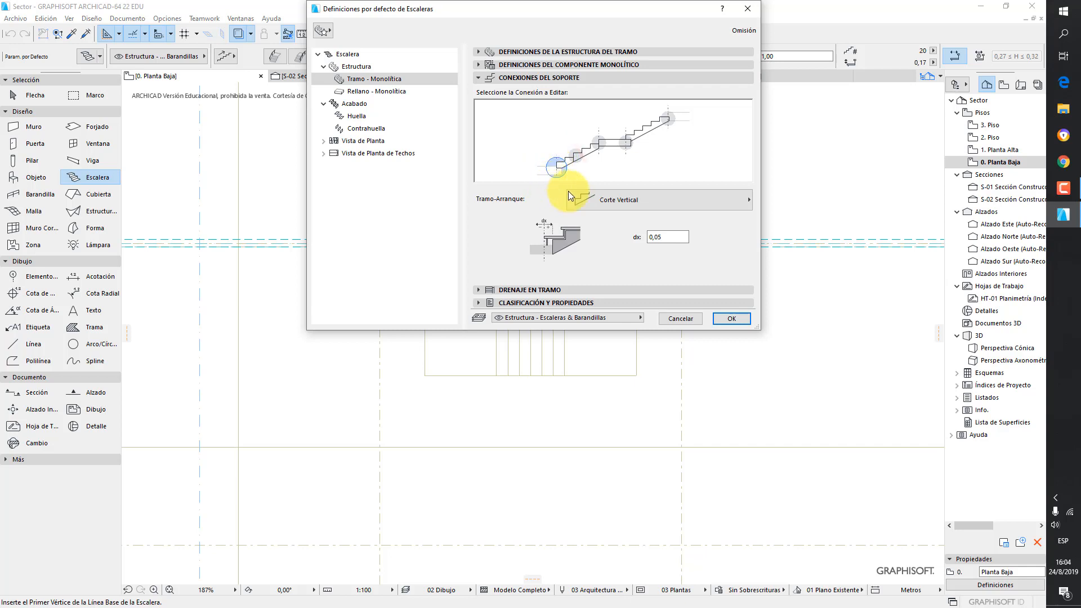
click(607, 205)
click(782, 227)
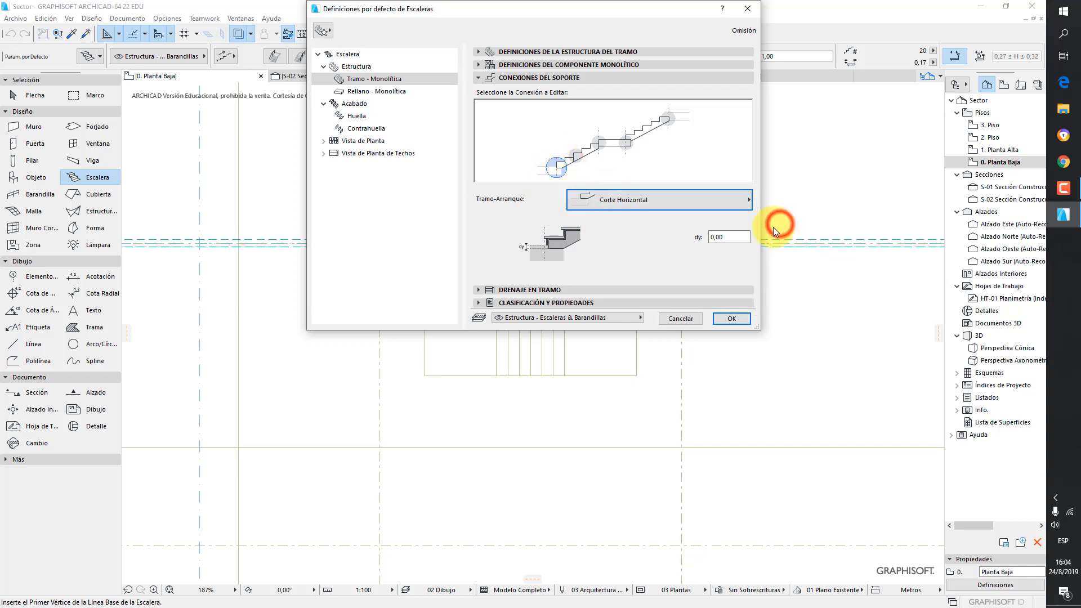
Step: Check both flight-landing connections and choose Corte Vertical for the connection at the top of the stair (Tramo-Desembarco)
click(599, 145)
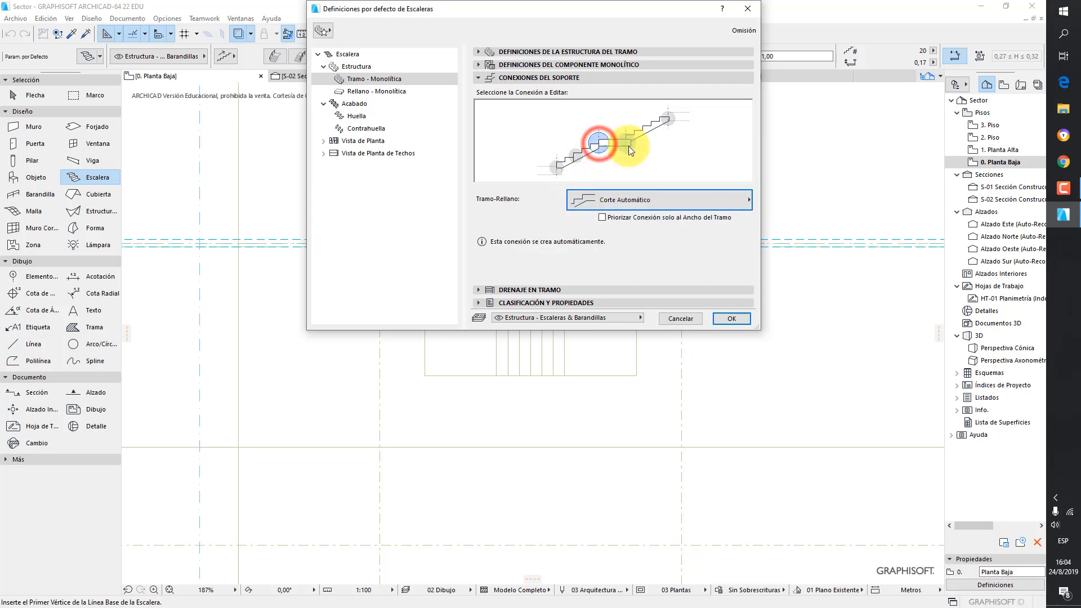
click(626, 144)
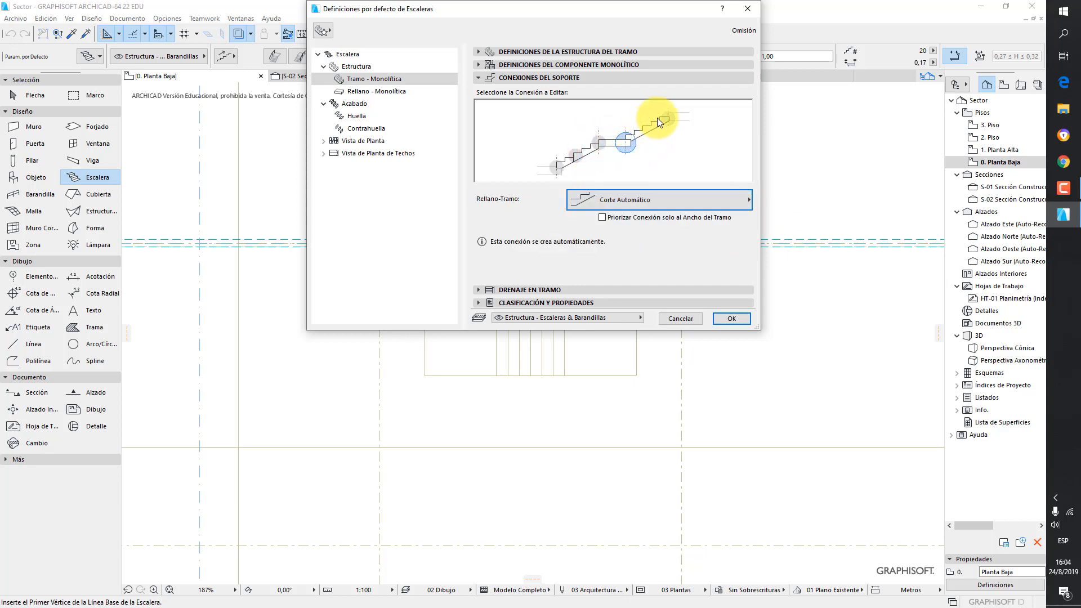
click(674, 117)
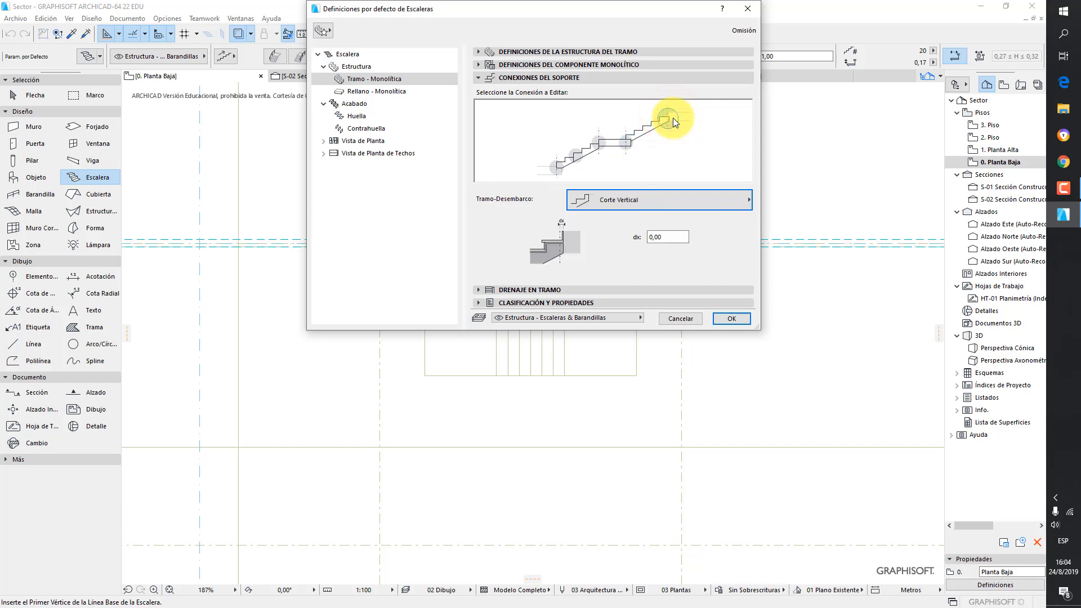
click(648, 200)
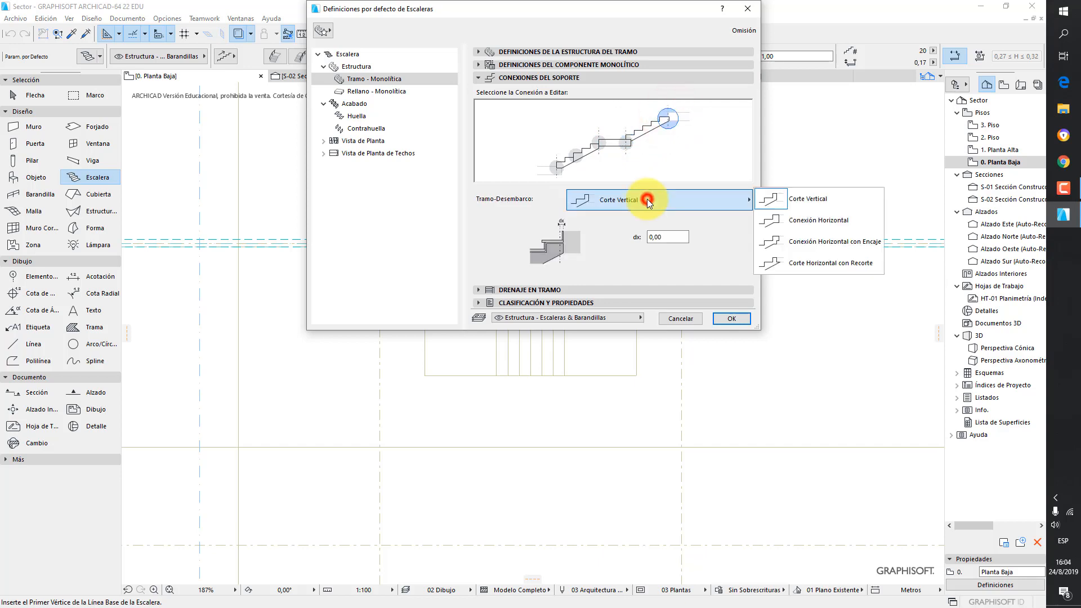
click(774, 196)
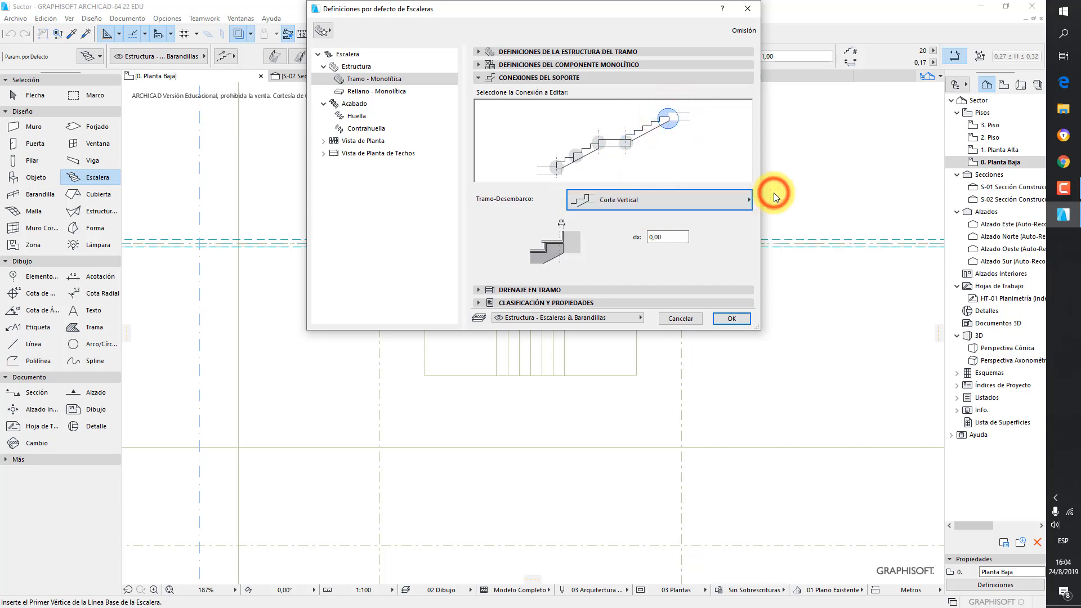
click(479, 79)
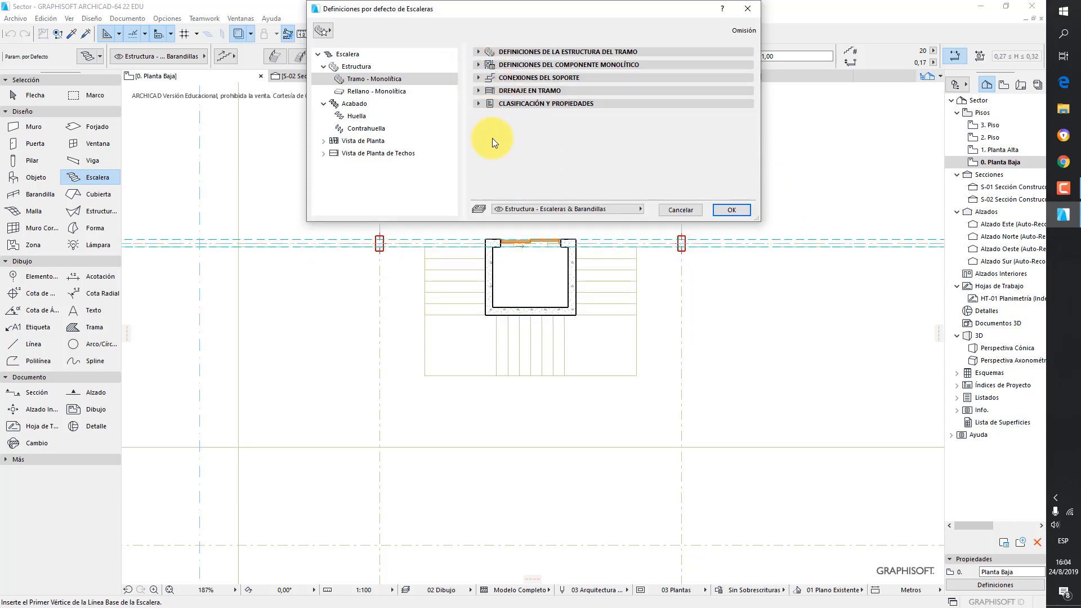
Step: Turn off the uniform finish for flight and landing and inspect the flight tread's Bocel and Banda Rugosa settings
click(354, 106)
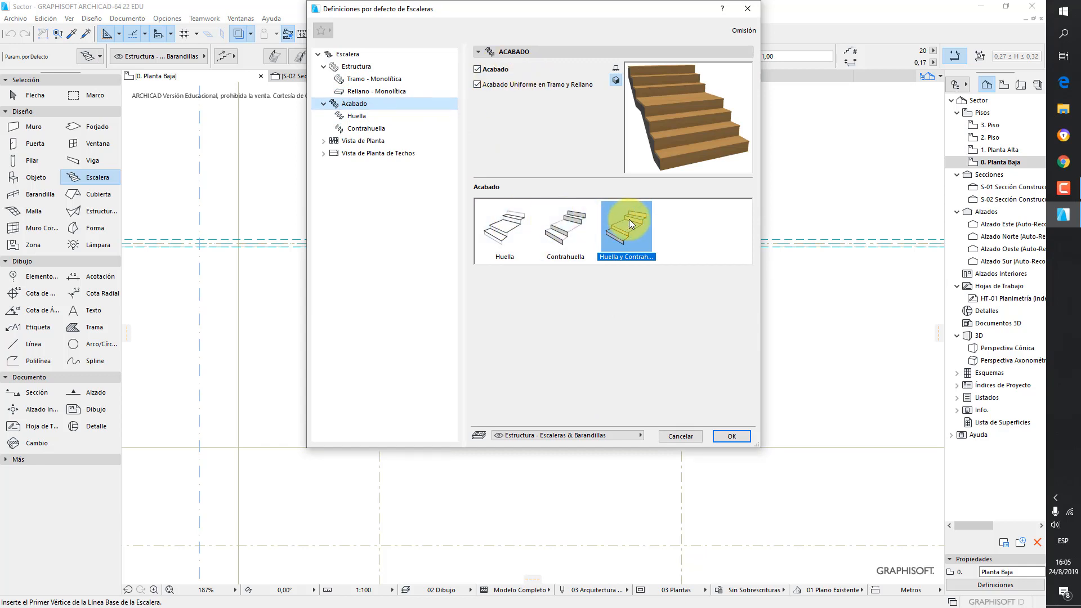
click(499, 84)
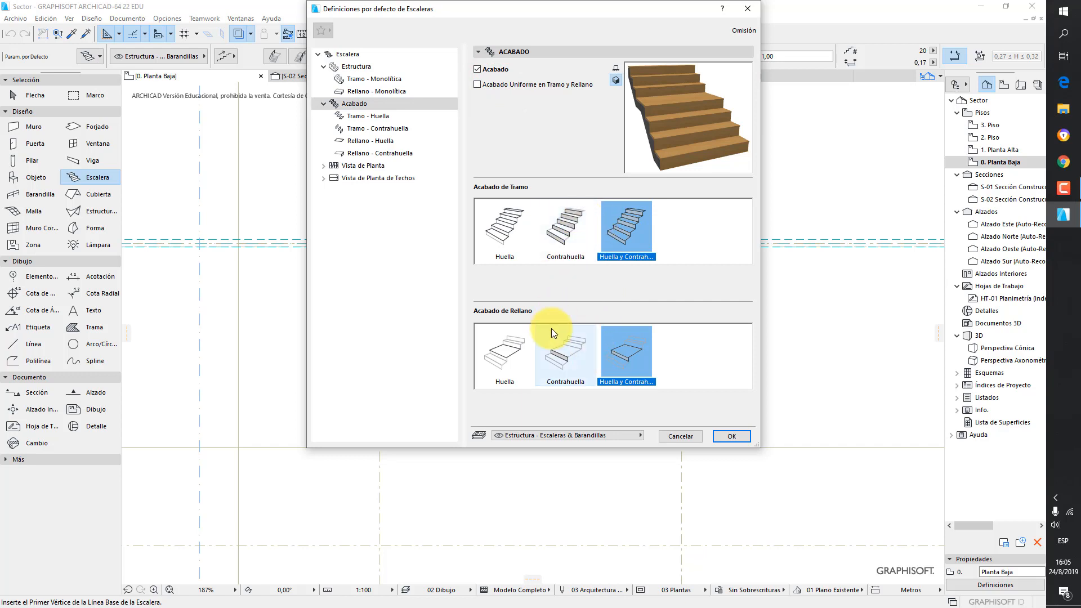
click(378, 115)
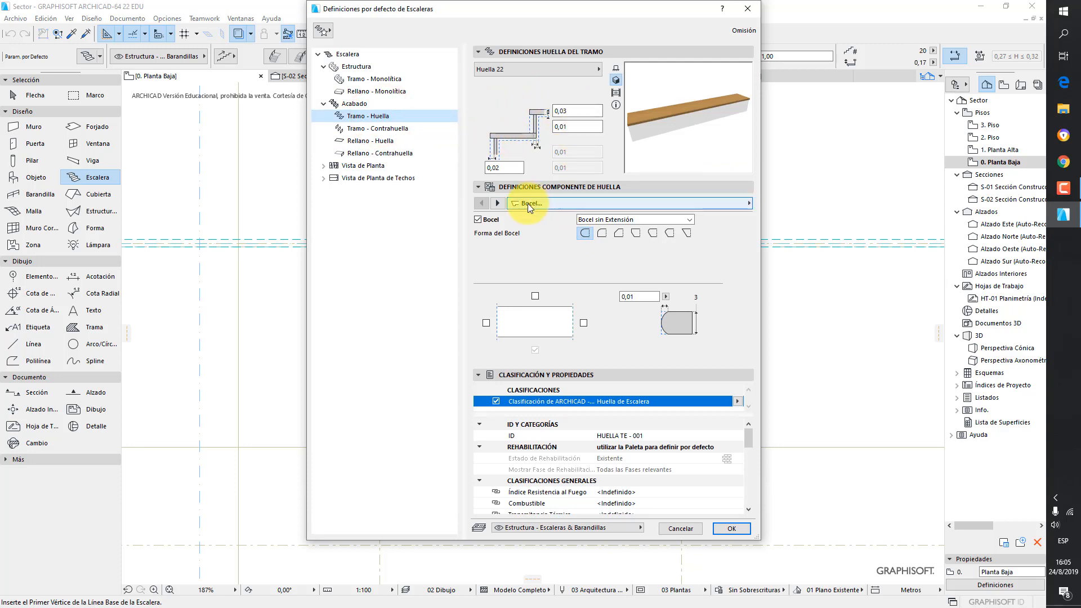
click(497, 203)
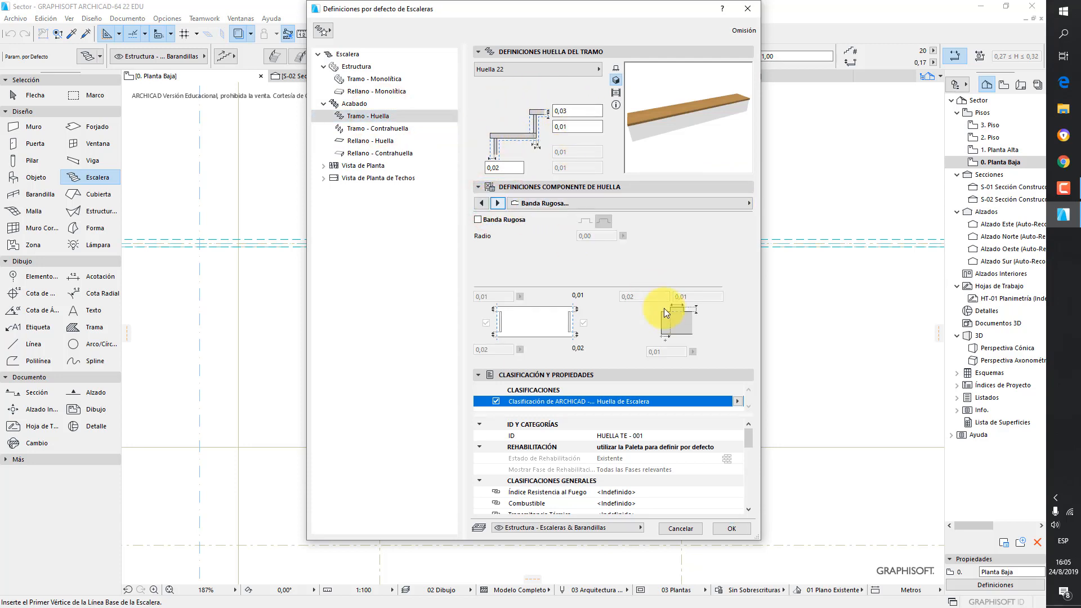
click(403, 105)
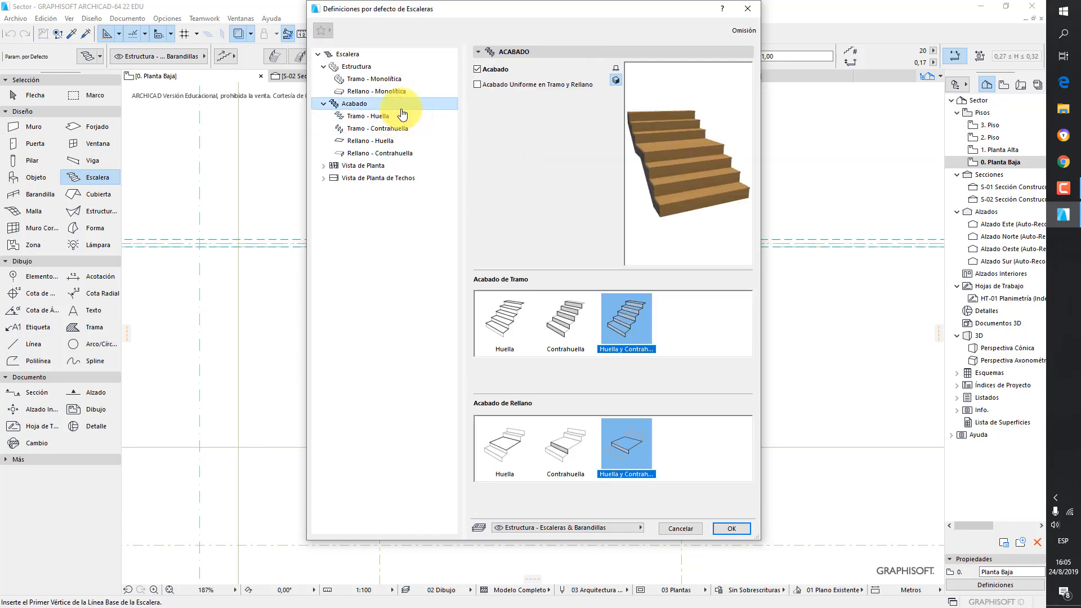
Step: Disable the stair's finish (Acabado) and accept the default stair settings
click(479, 70)
click(485, 71)
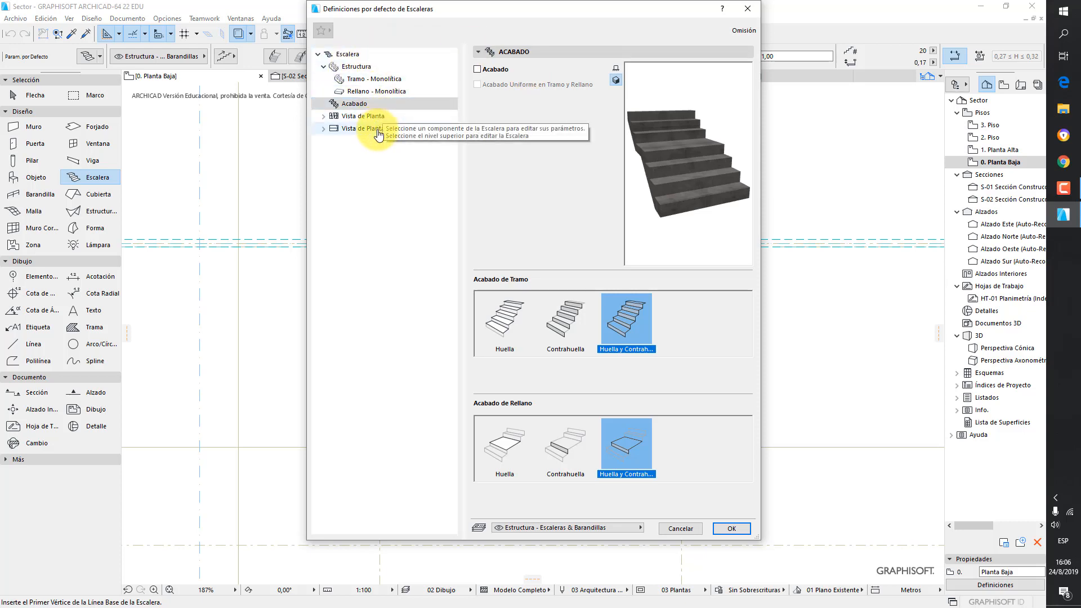
click(732, 529)
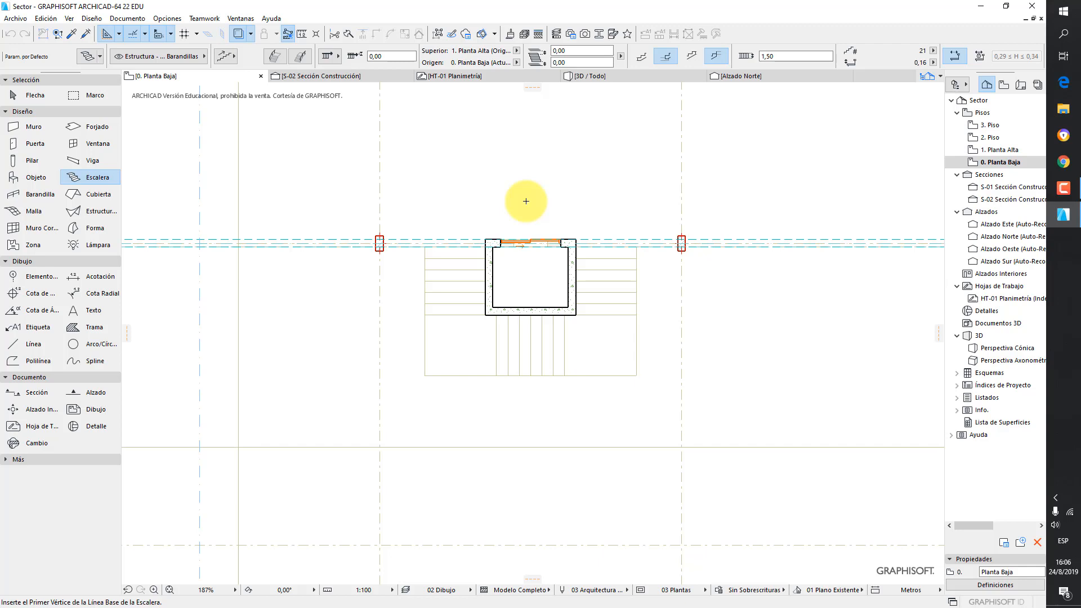
Step: Examine the stair's input method, railing placement and baseline position options
click(223, 55)
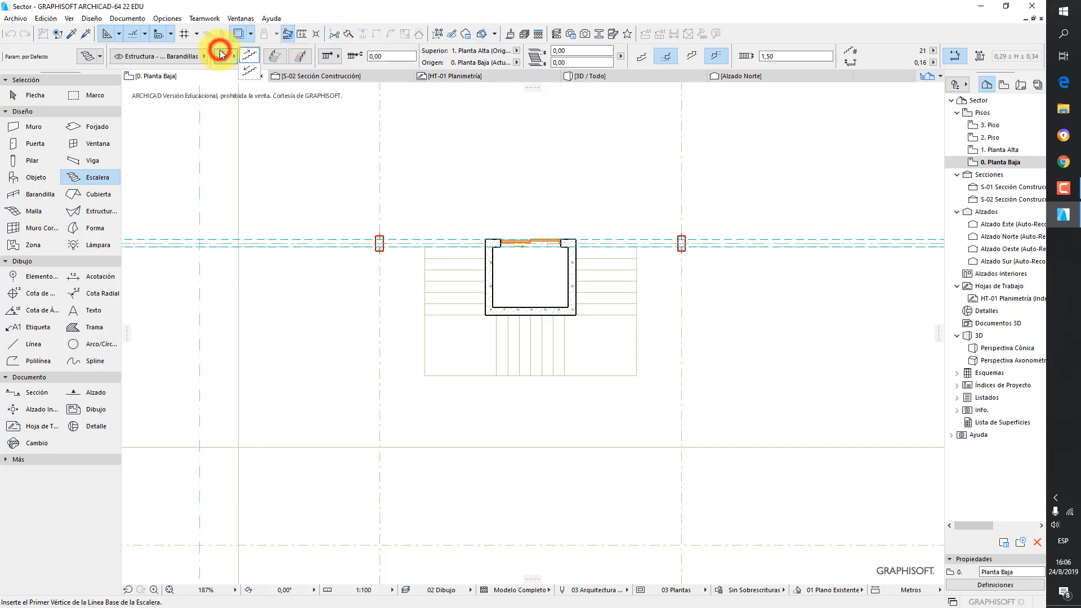
click(248, 54)
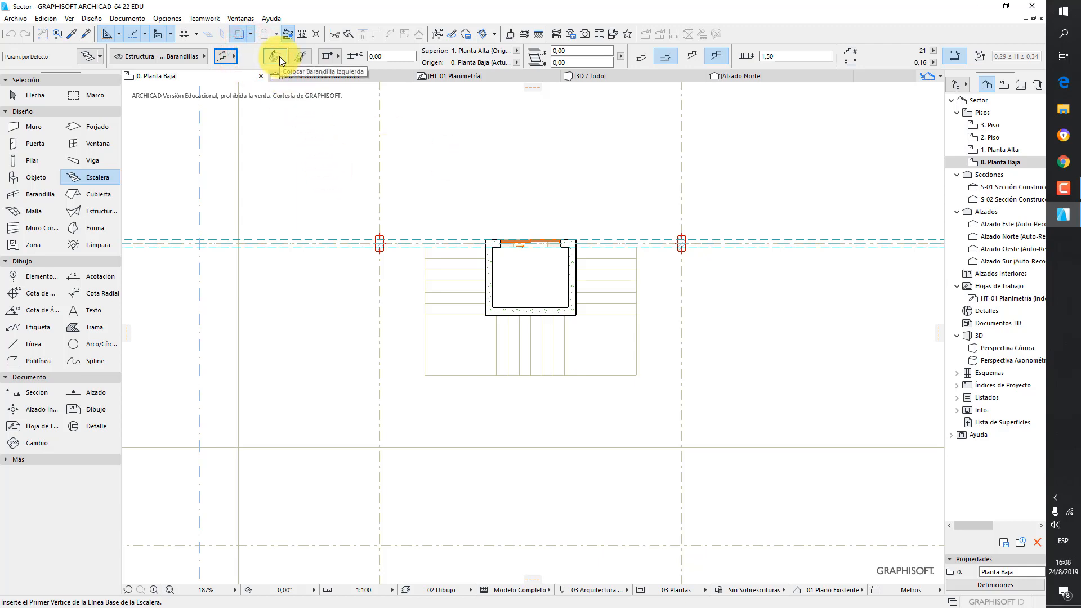
click(298, 55)
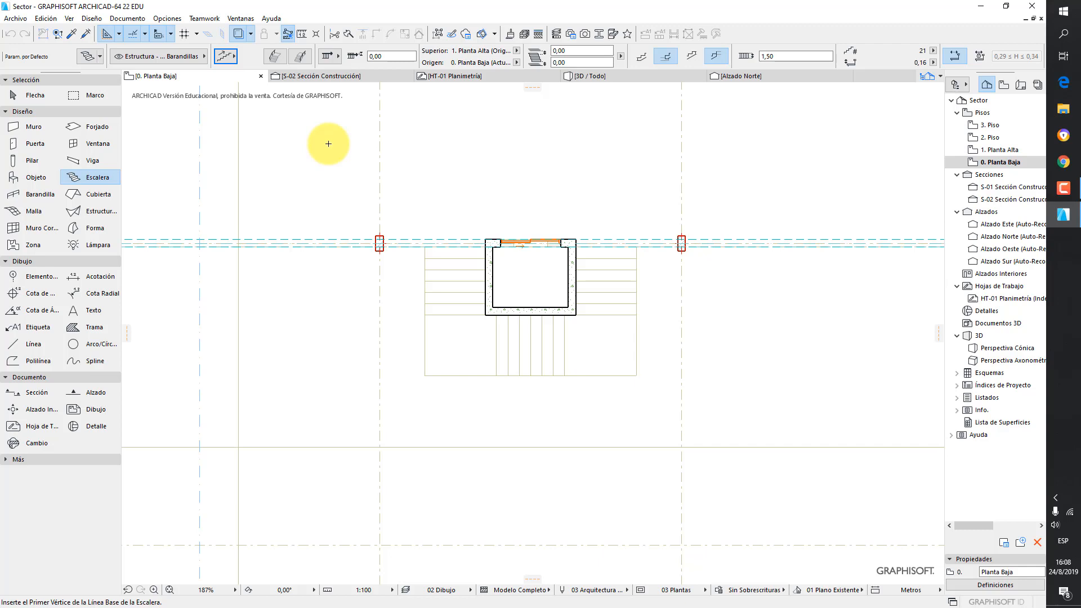
click(337, 56)
click(336, 56)
Step: Hide the trace reference on the ground floor plan, leaving the elevator shaft clear for the stair
click(241, 34)
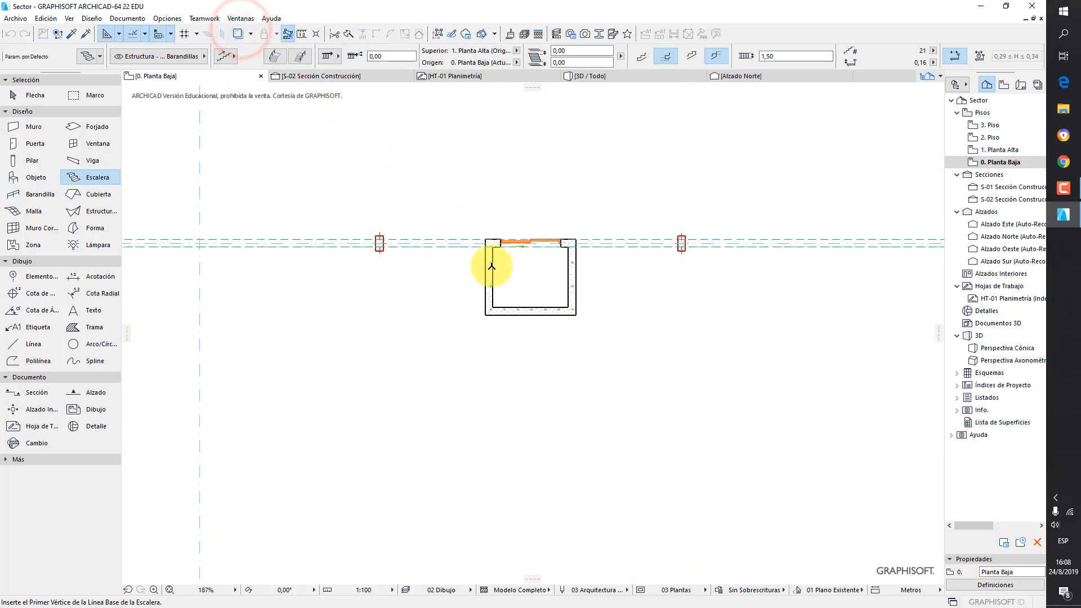
scroll(491, 263, up, 3)
middle_drag(491, 263, 480, 218)
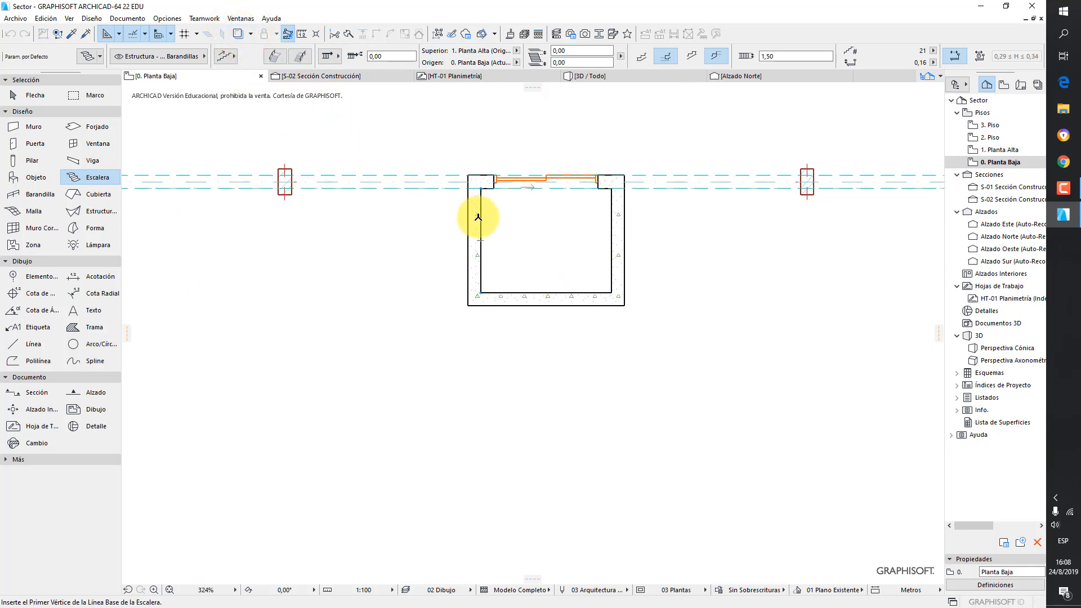
Step: Start the stair at the shaft's left outer face on the slab edge, try the centre and right baseline positions, and restore the left baseline
click(468, 188)
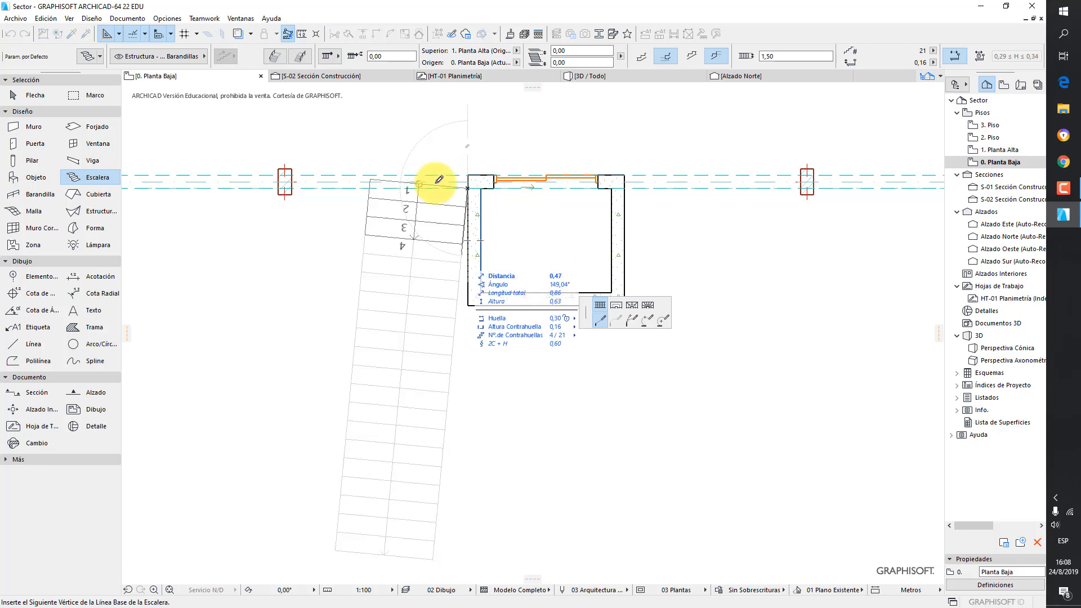
click(331, 51)
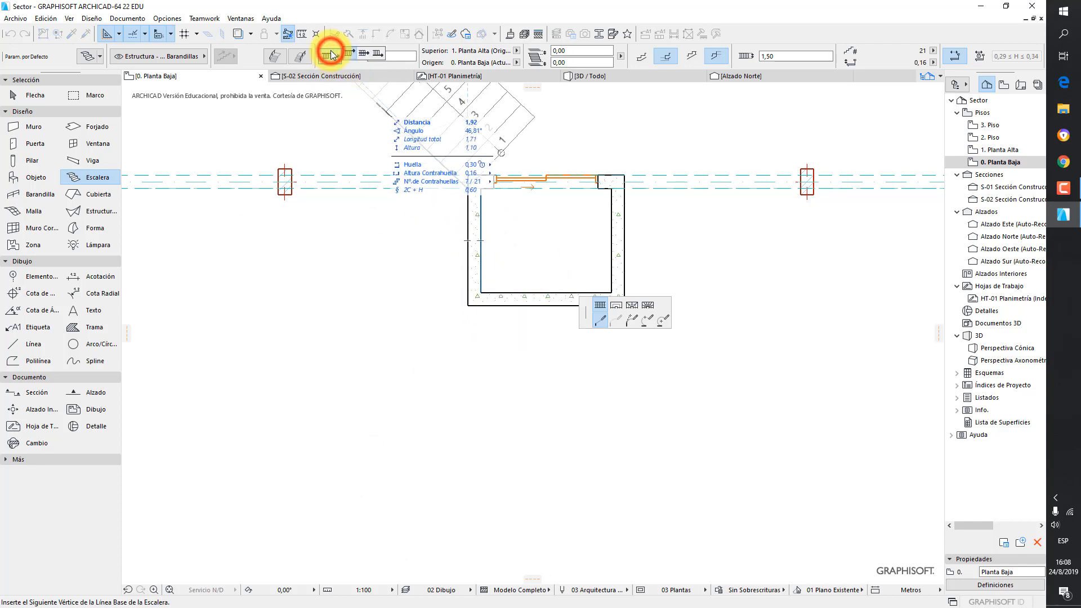
click(362, 52)
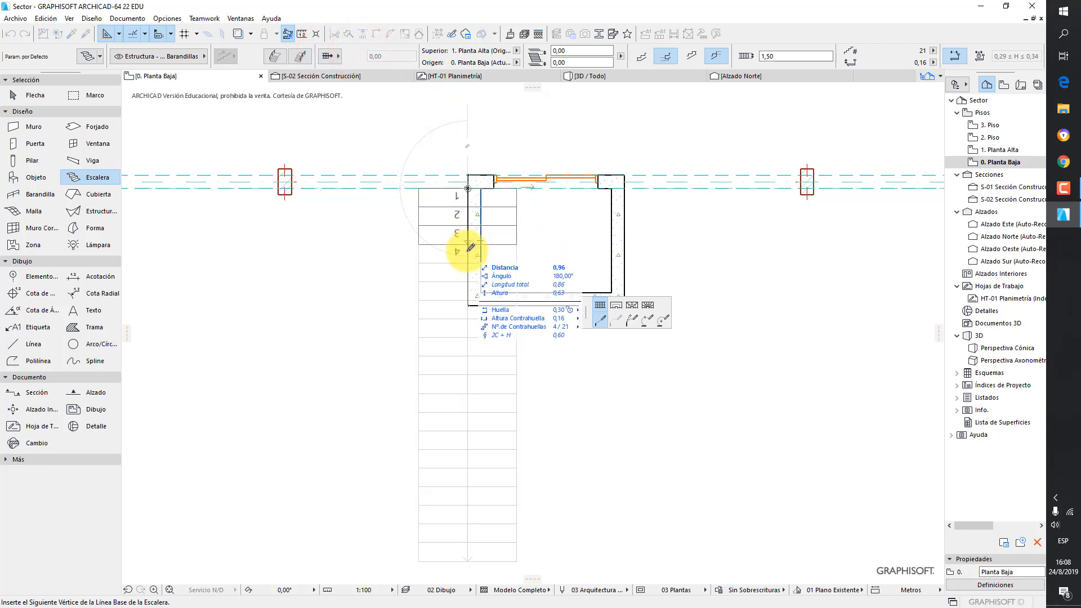
click(331, 56)
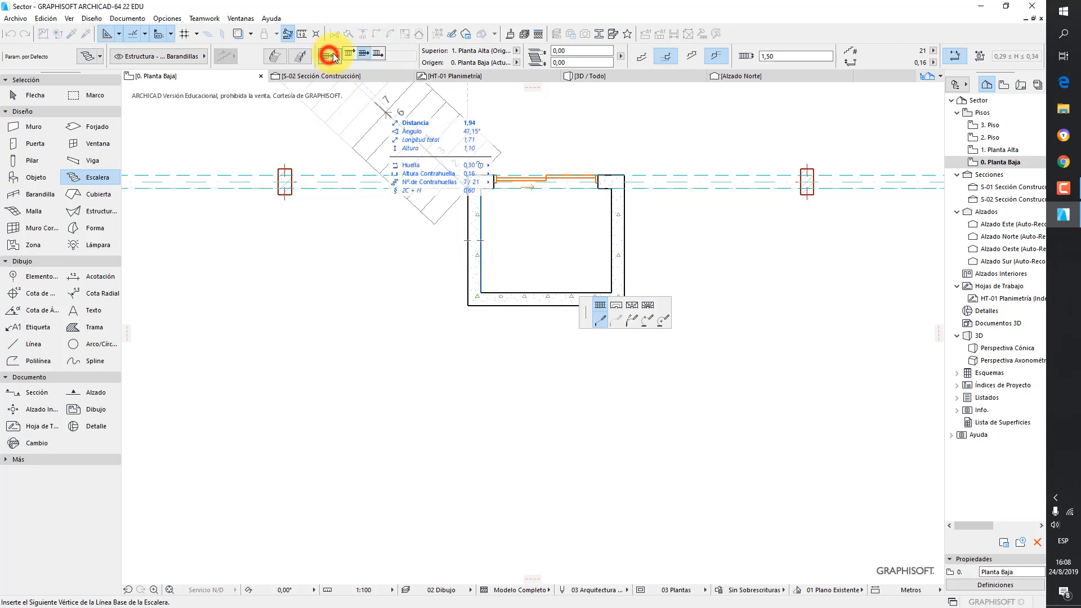
click(373, 51)
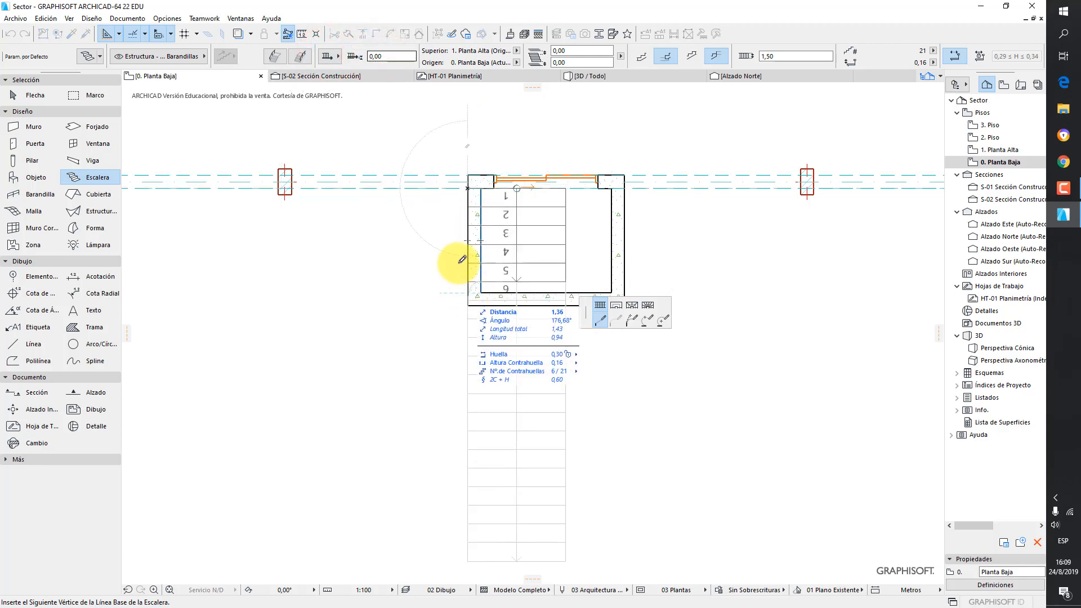
click(330, 56)
click(349, 47)
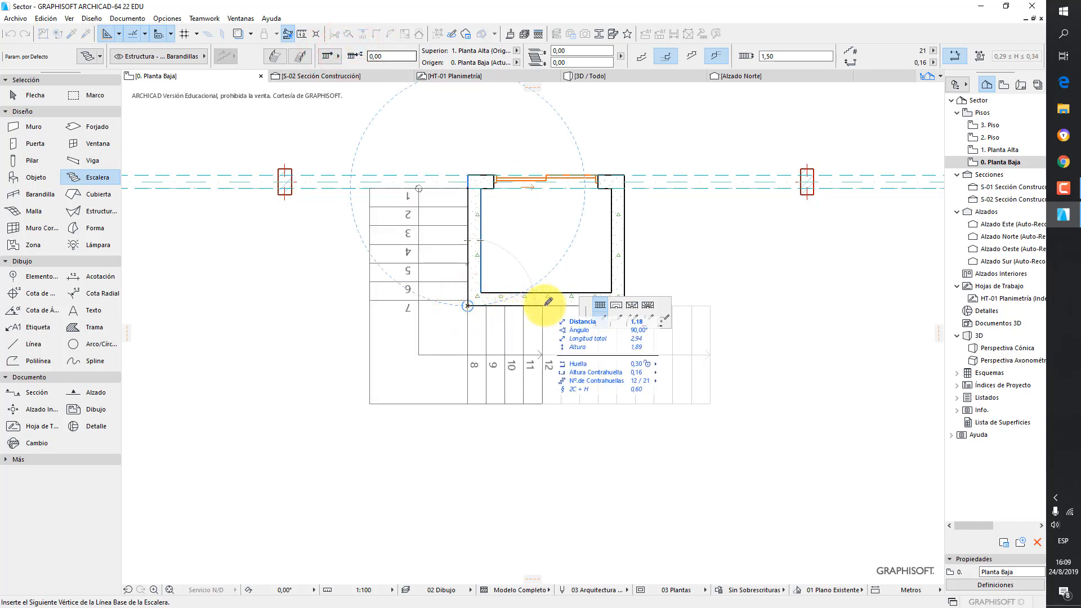
Step: Complete the stair baseline around the shaft's outer corners, ending on its right outer face at the slab edge
middle_drag(542, 301, 505, 265)
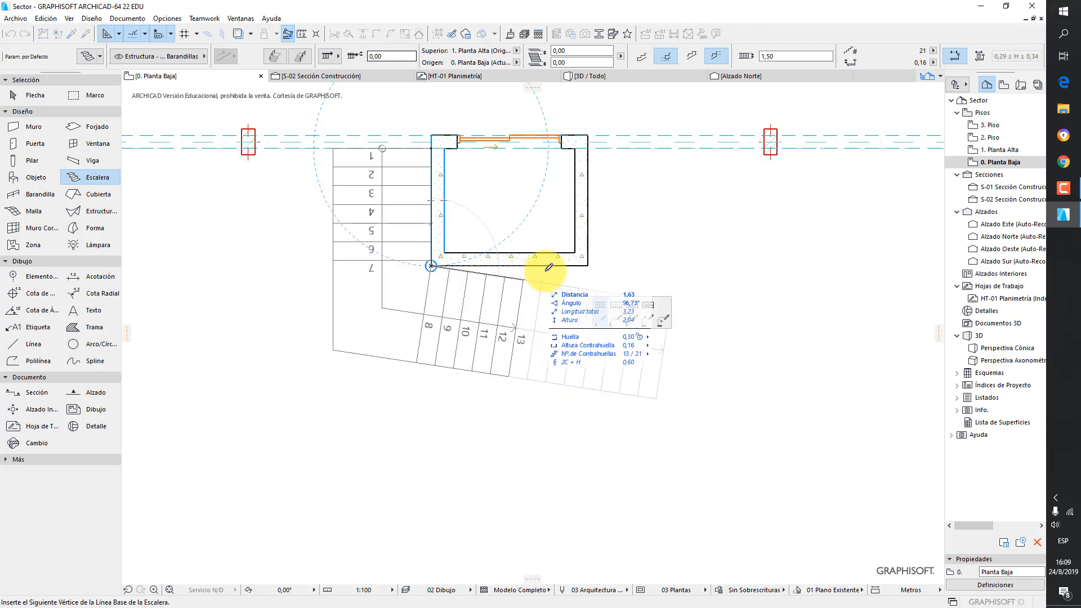
click(588, 265)
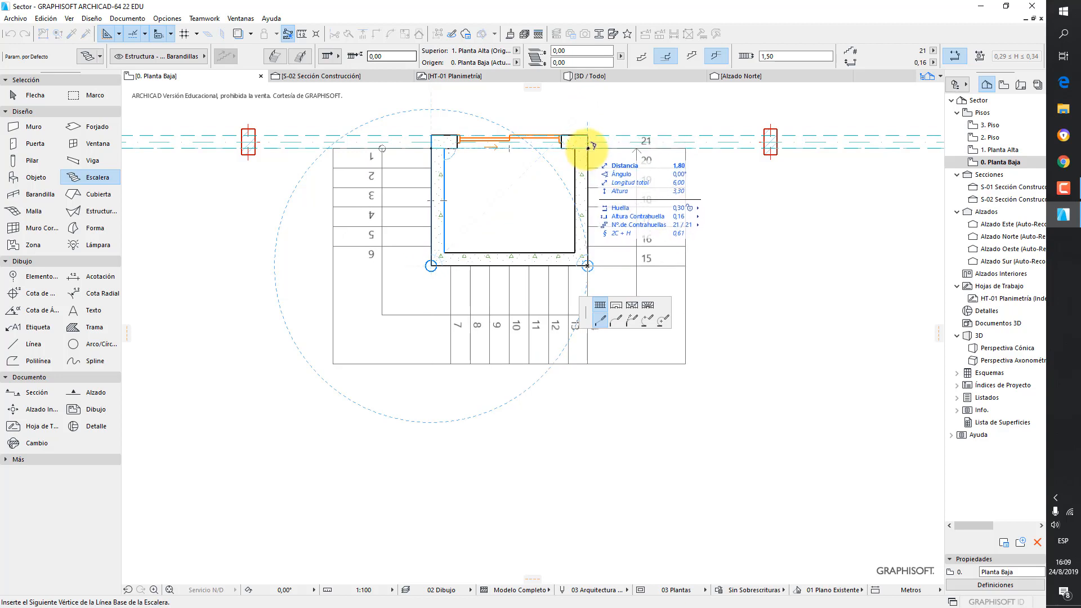
double_click(589, 148)
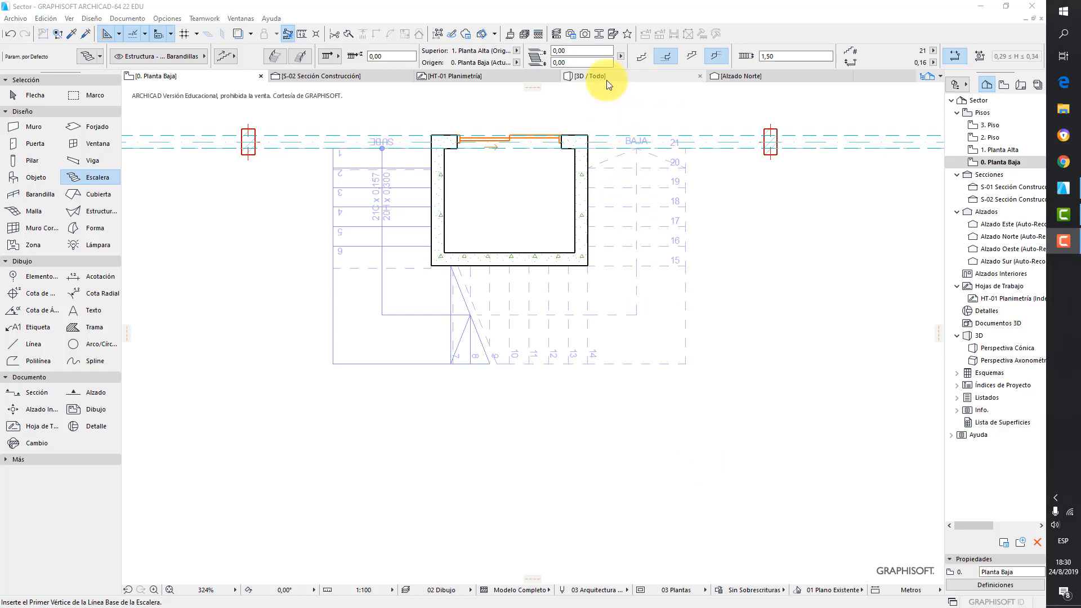
Step: Inspect the staircase around the shaft in the 3D perspective from several angles
click(607, 76)
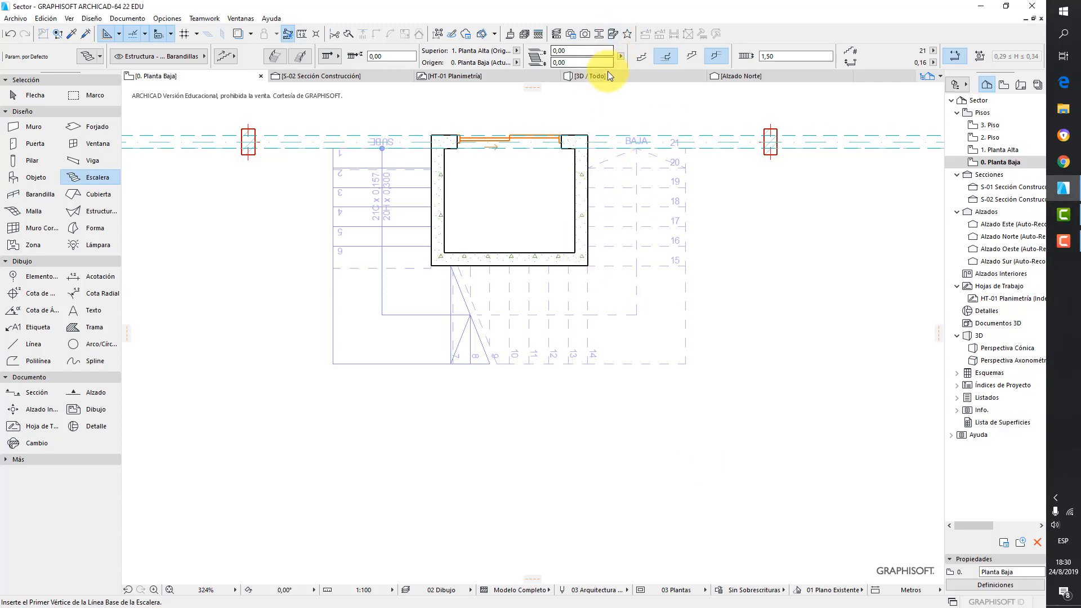
click(607, 73)
shift+middle_drag(584, 138, 589, 357)
scroll(503, 419, up, 2)
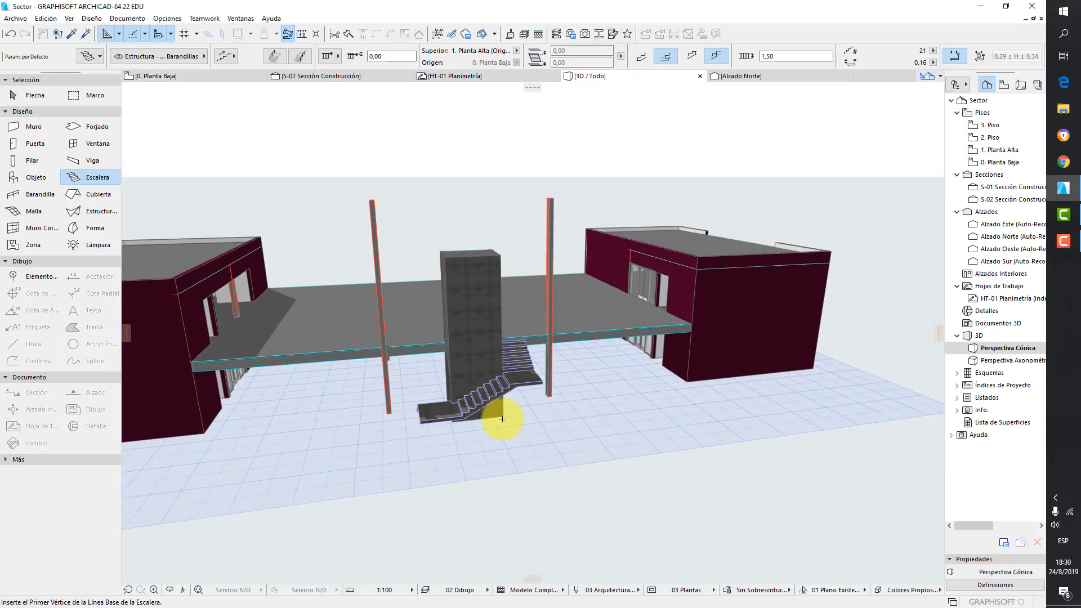
scroll(503, 419, up, 4)
shift+middle_drag(487, 413, 666, 350)
middle_drag(284, 382, 697, 317)
Step: On the 0. Planta Baja plan, try a beam from the column left of the shaft toward the interior column using snap references, and cancel it
double_click(975, 162)
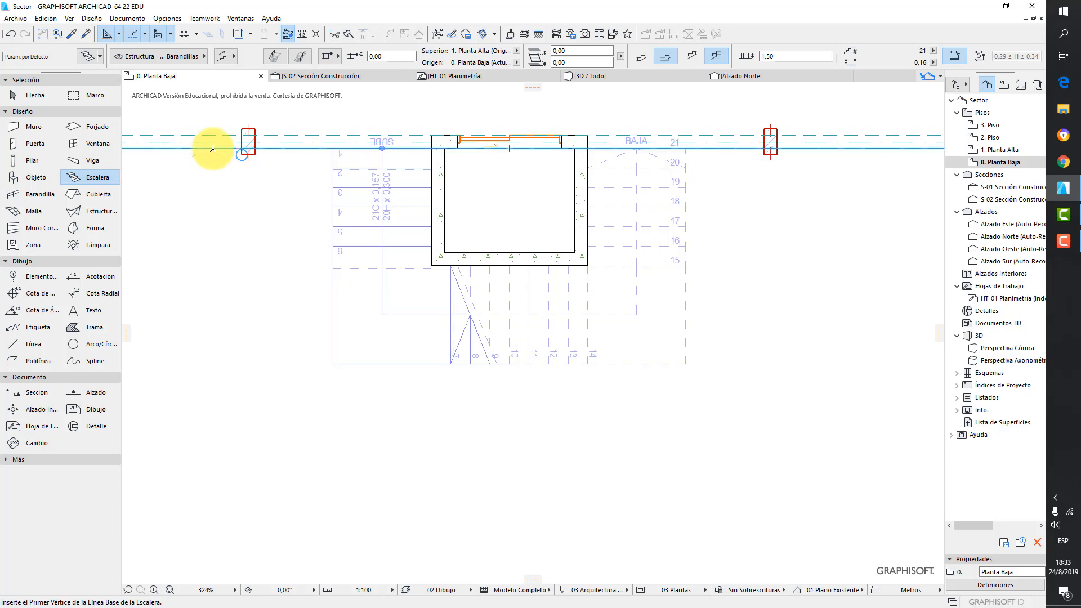
scroll(280, 258, down, 4)
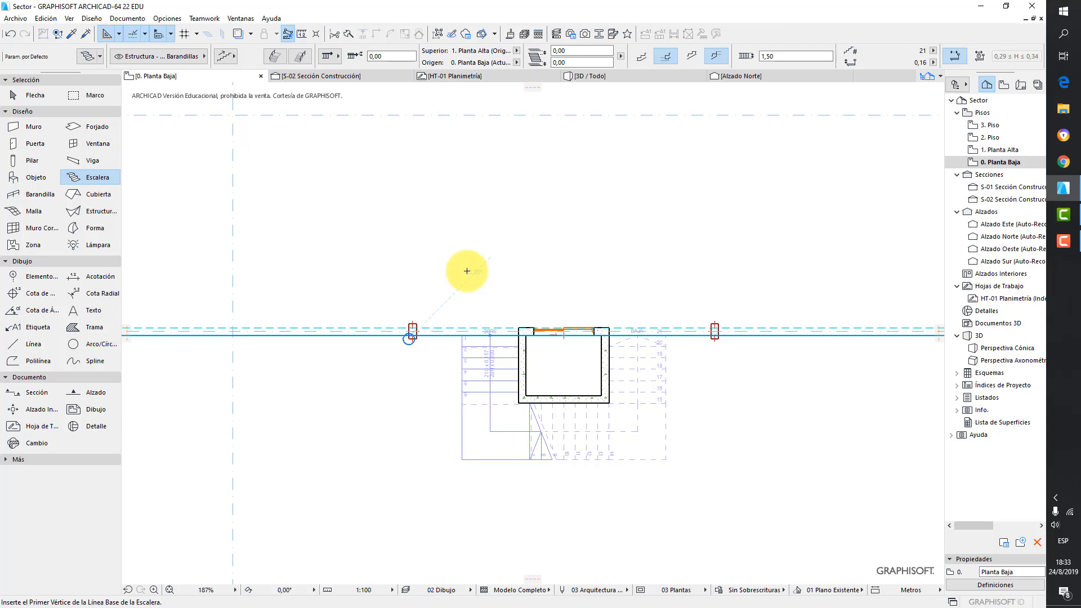
scroll(407, 452, down, 3)
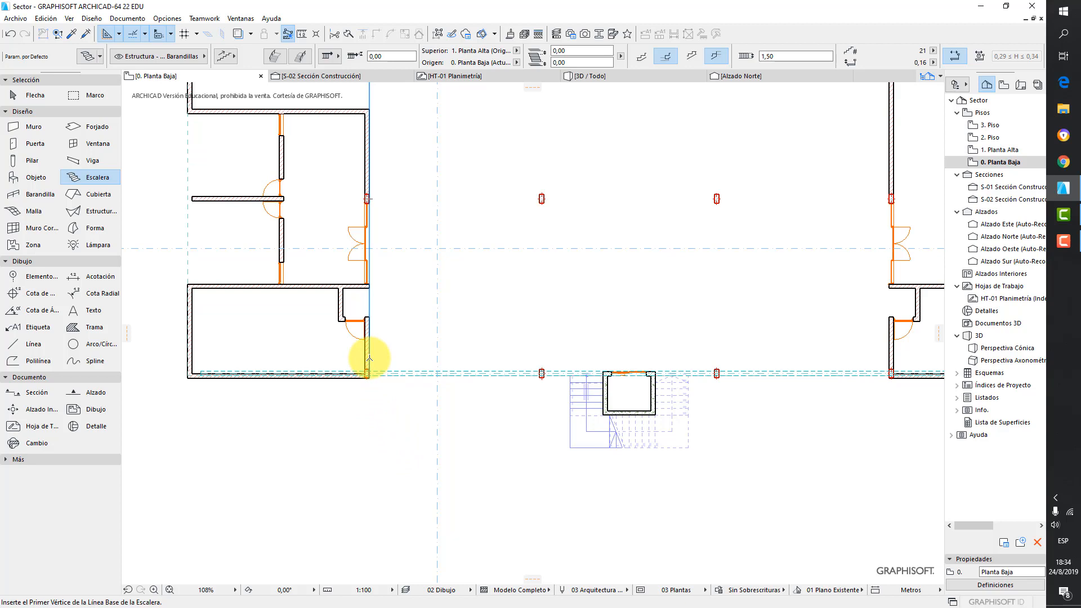
click(539, 378)
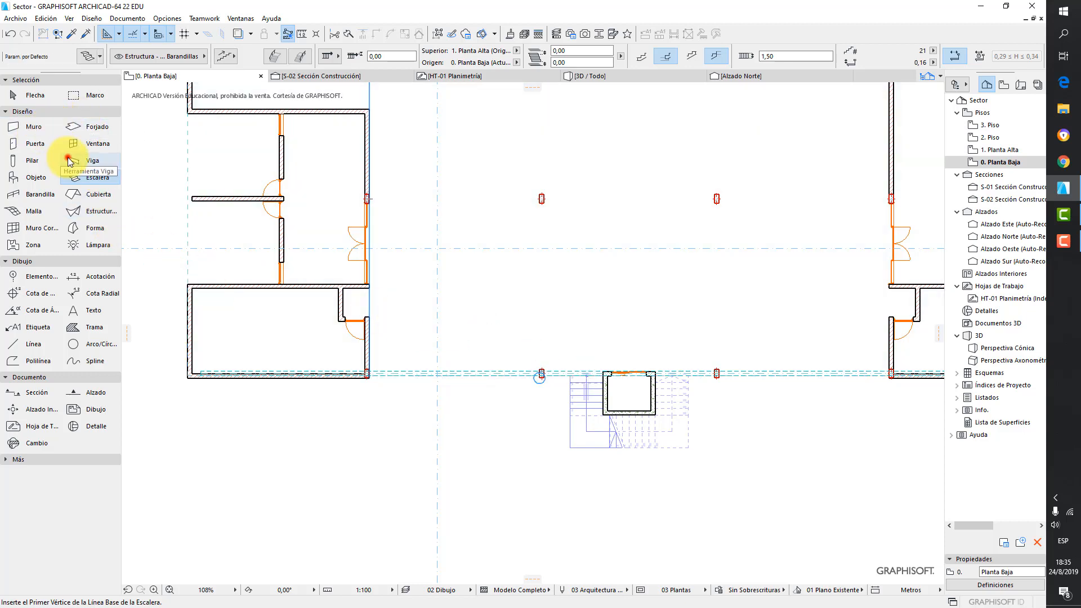
click(68, 161)
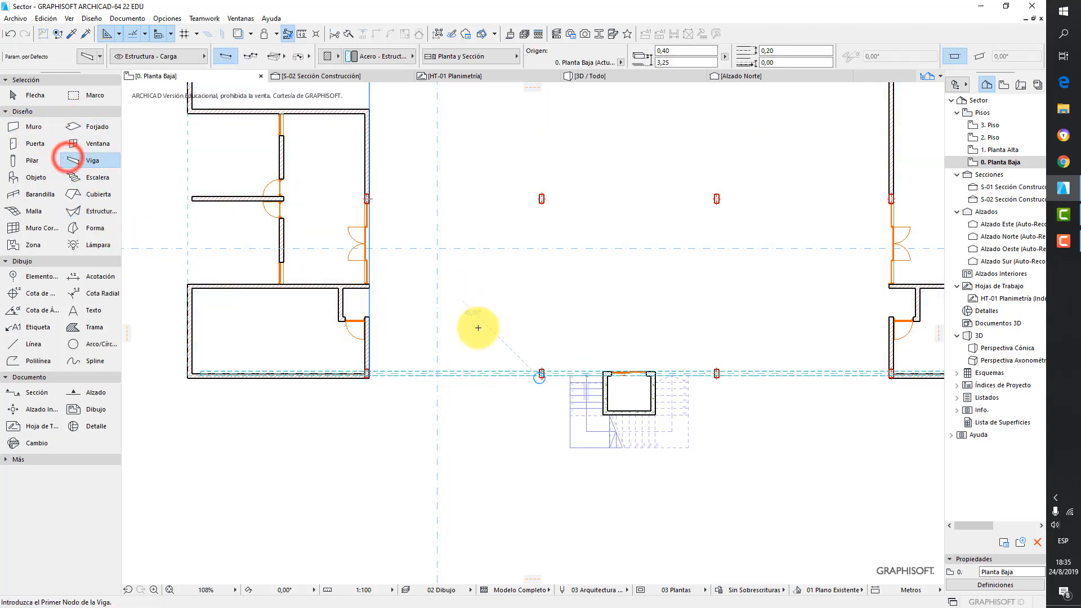
click(539, 375)
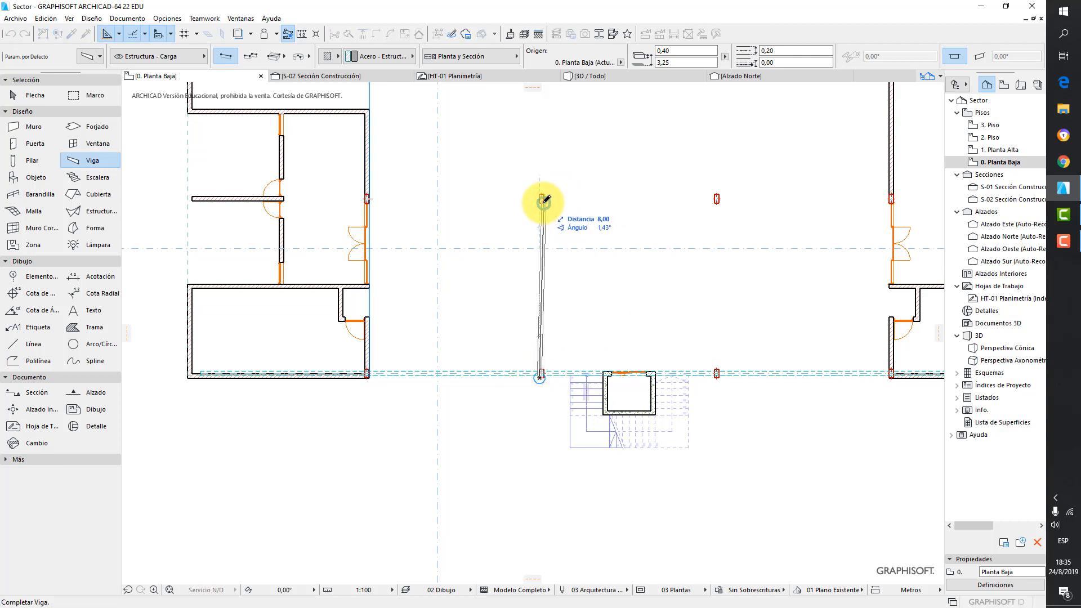
key(m)
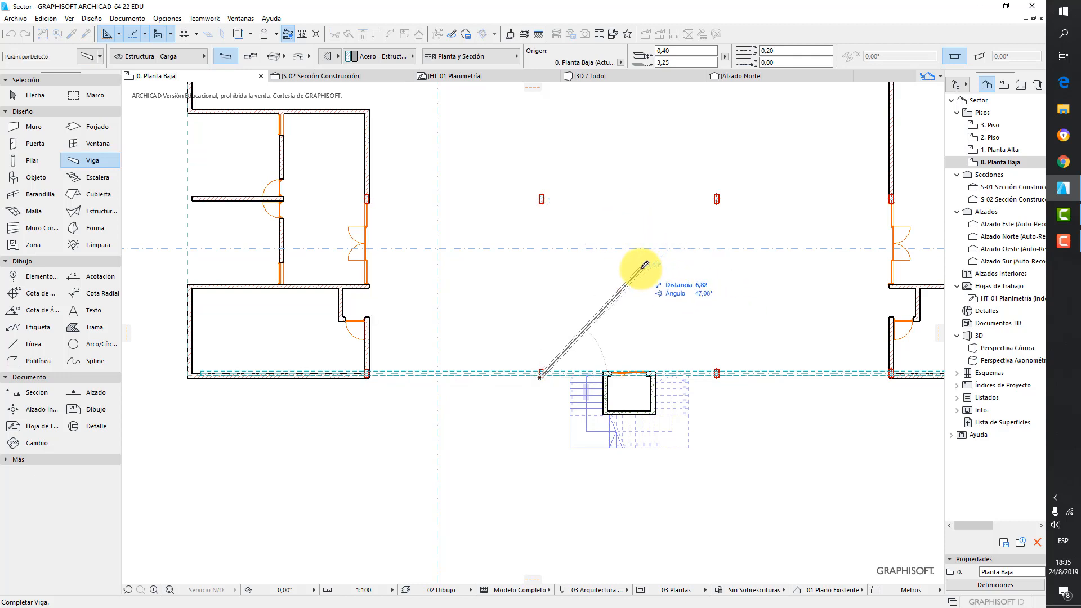
key(Escape)
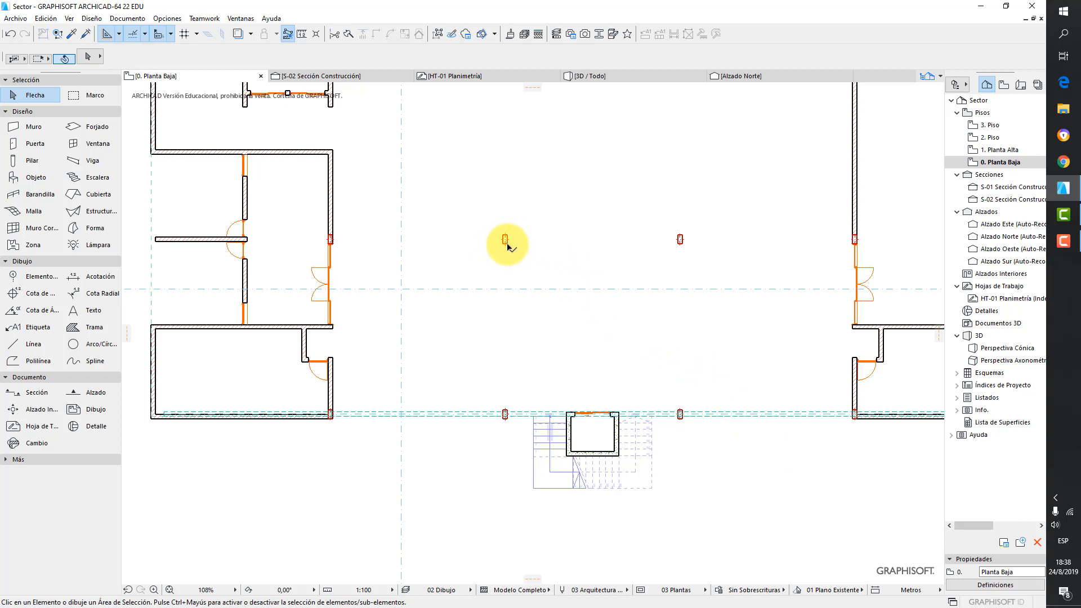
Step: Try adding and removing snap reference points and guides at the interior column and the adjacent building's wall
mouse_move(507, 245)
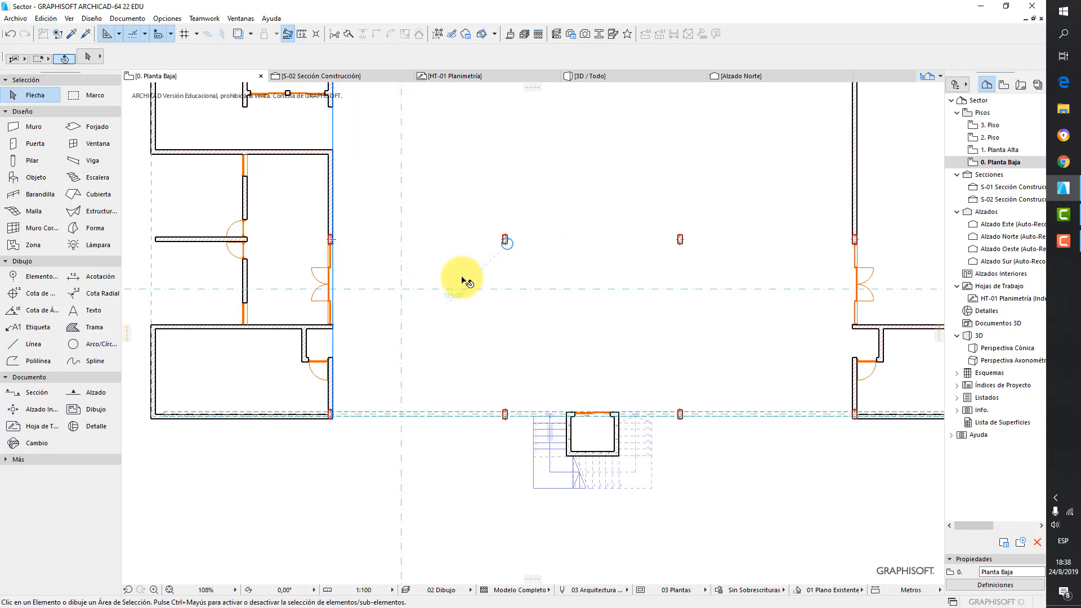
mouse_move(455, 270)
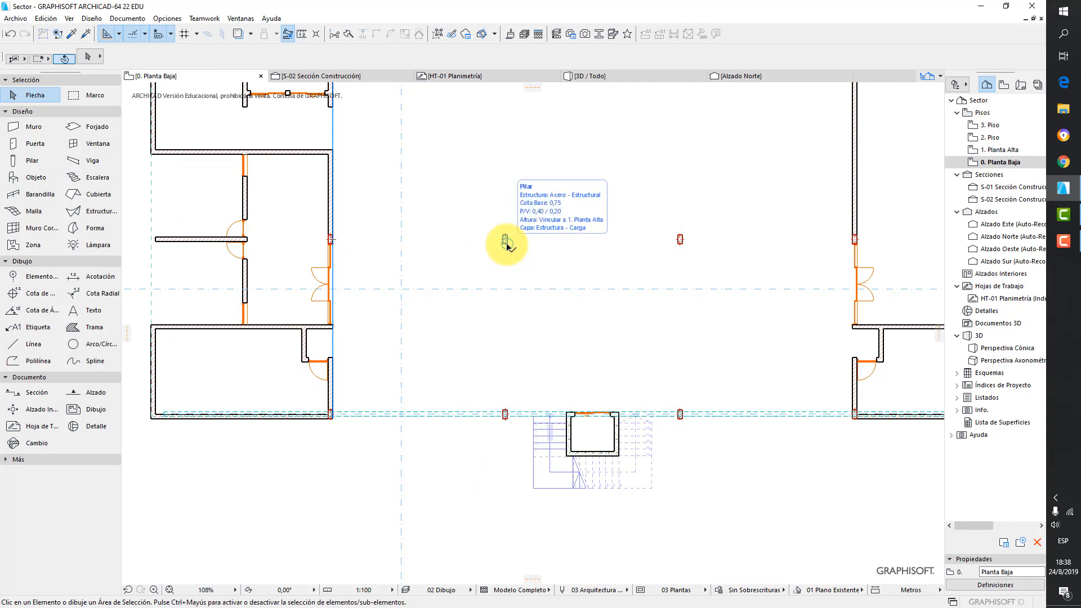
key(q)
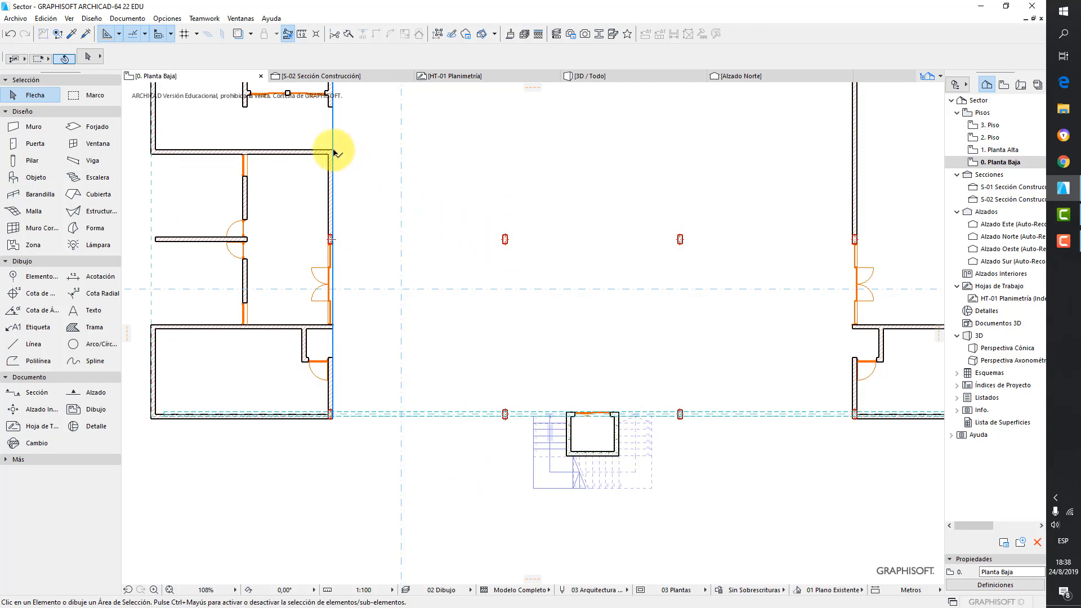
key(q)
key(q)
key(q)
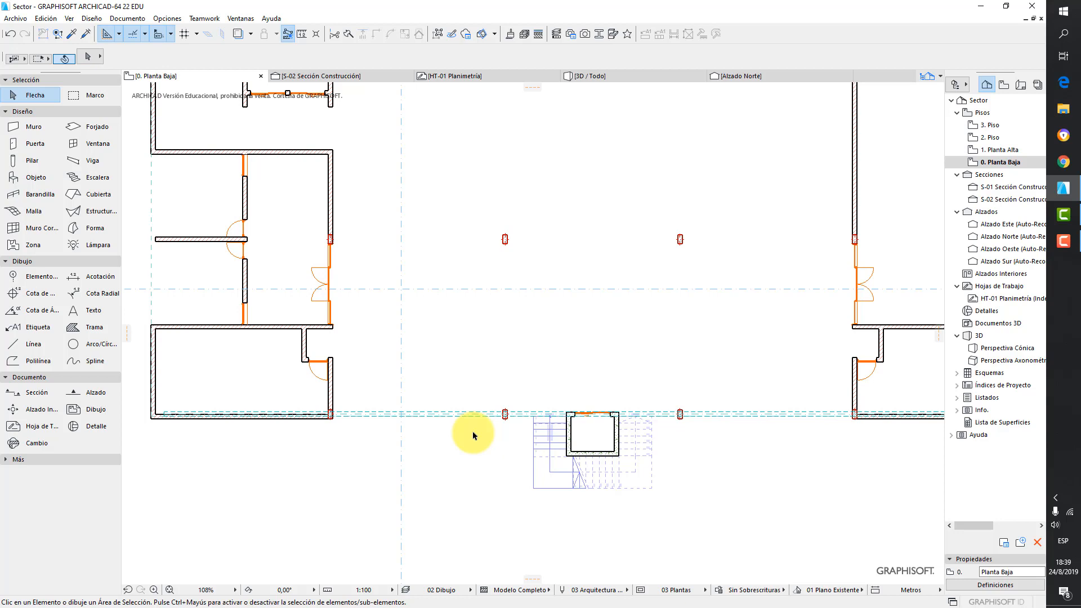
Step: Delete the staircase around the shaft in the 3D view
click(644, 76)
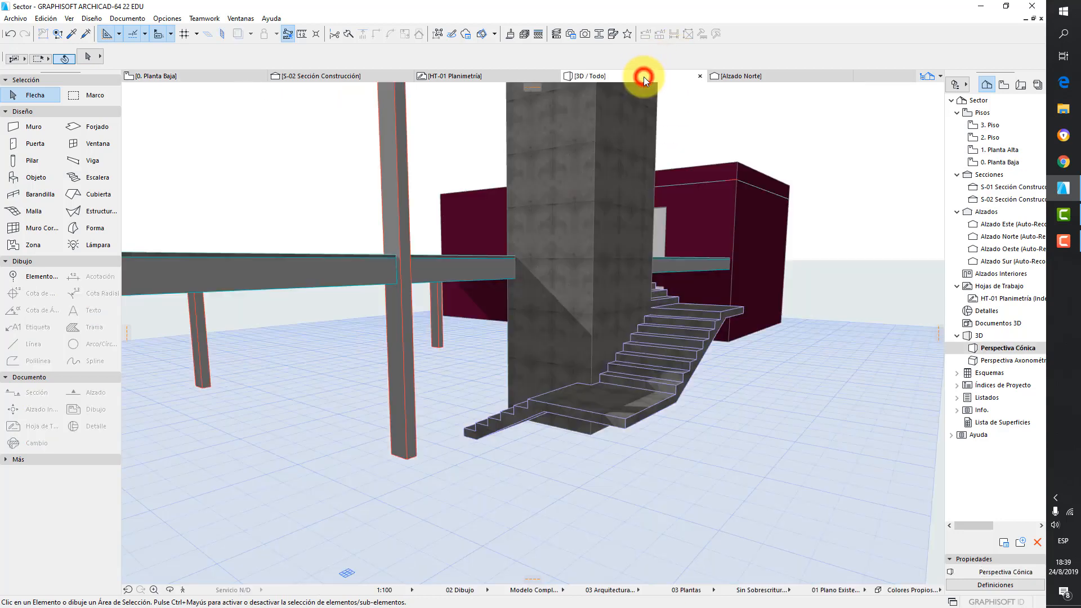
click(675, 380)
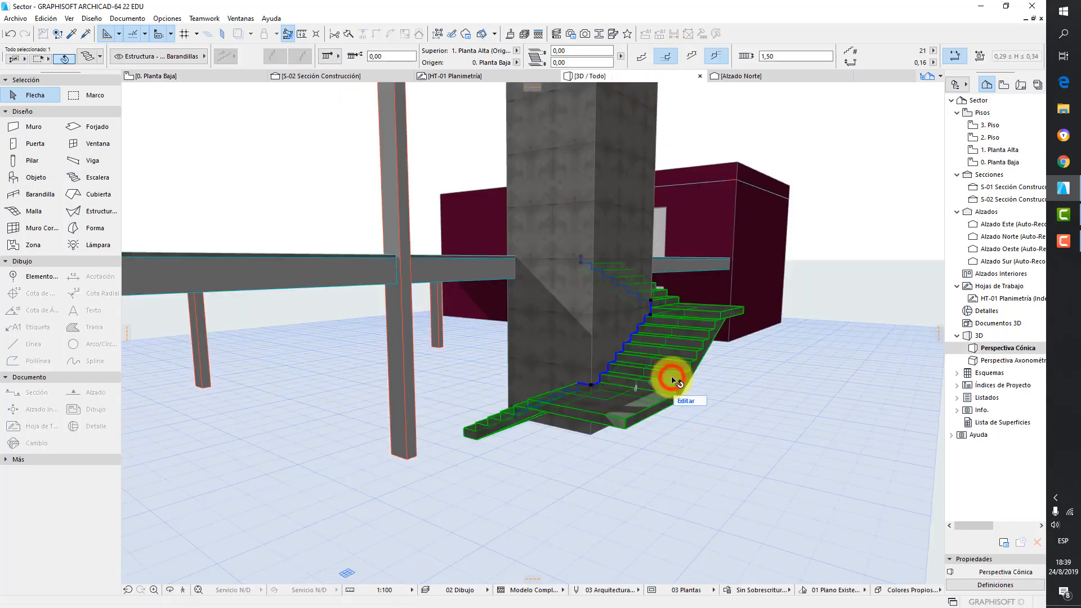
key(Delete)
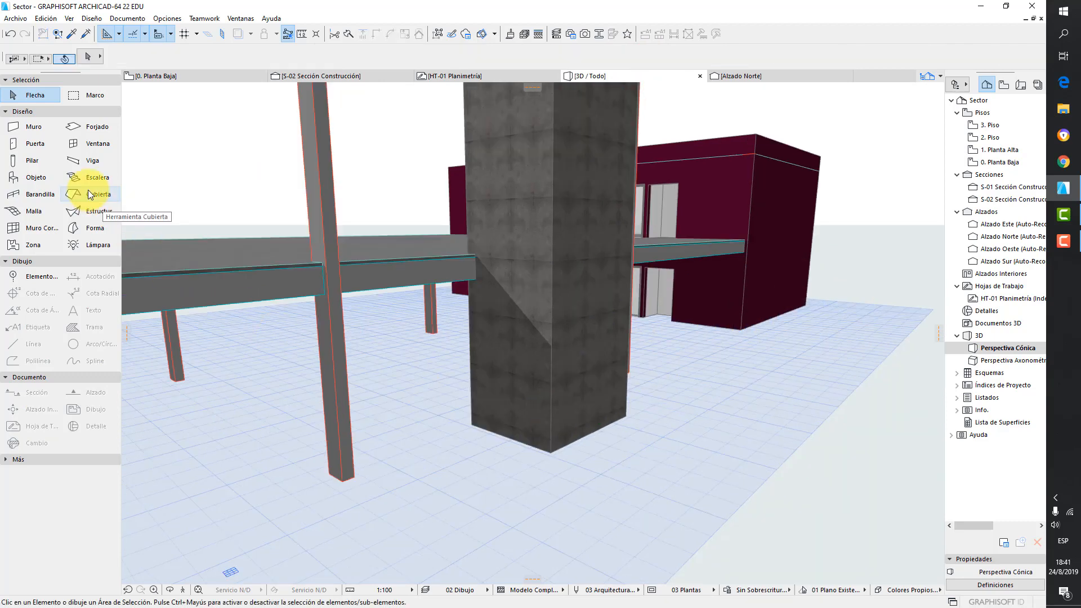
Step: Accept the default stair settings and redraw the staircase in 3D along three outer sides of the shaft's base, ending at the slab edge
click(87, 179)
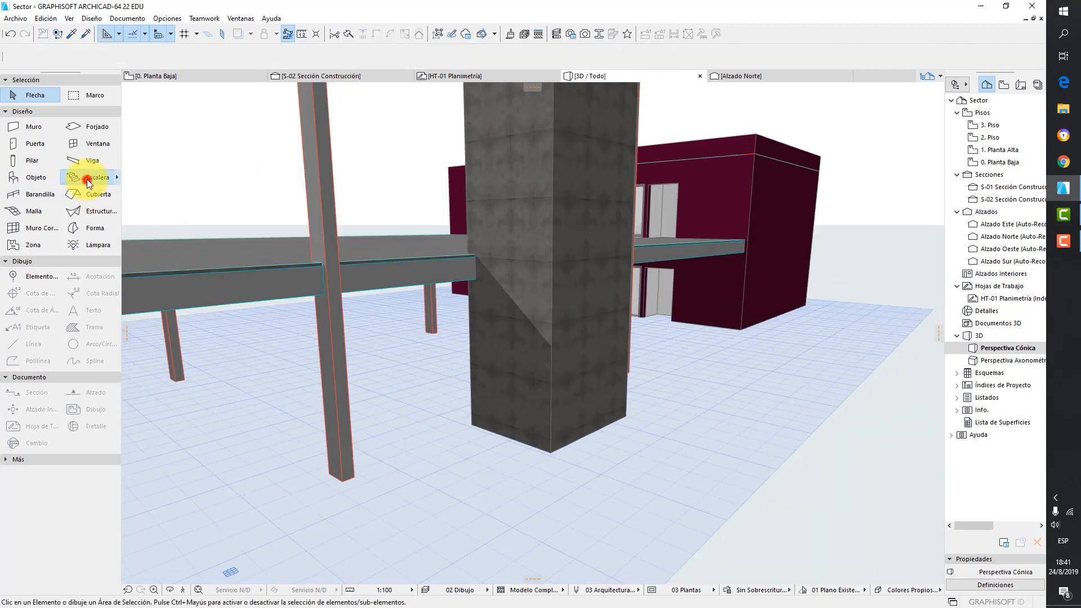
click(87, 179)
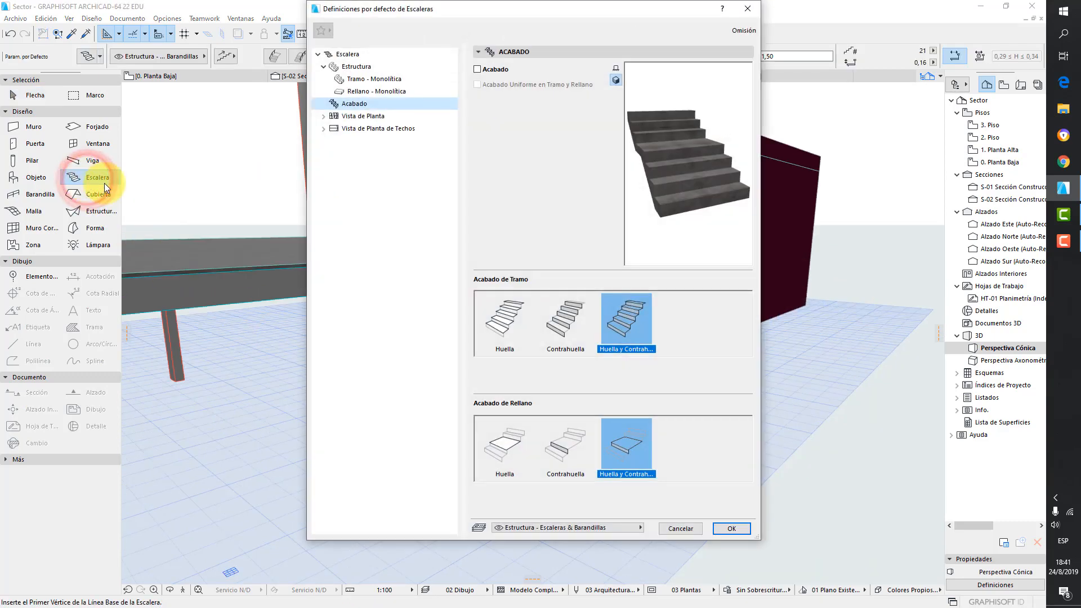
click(733, 528)
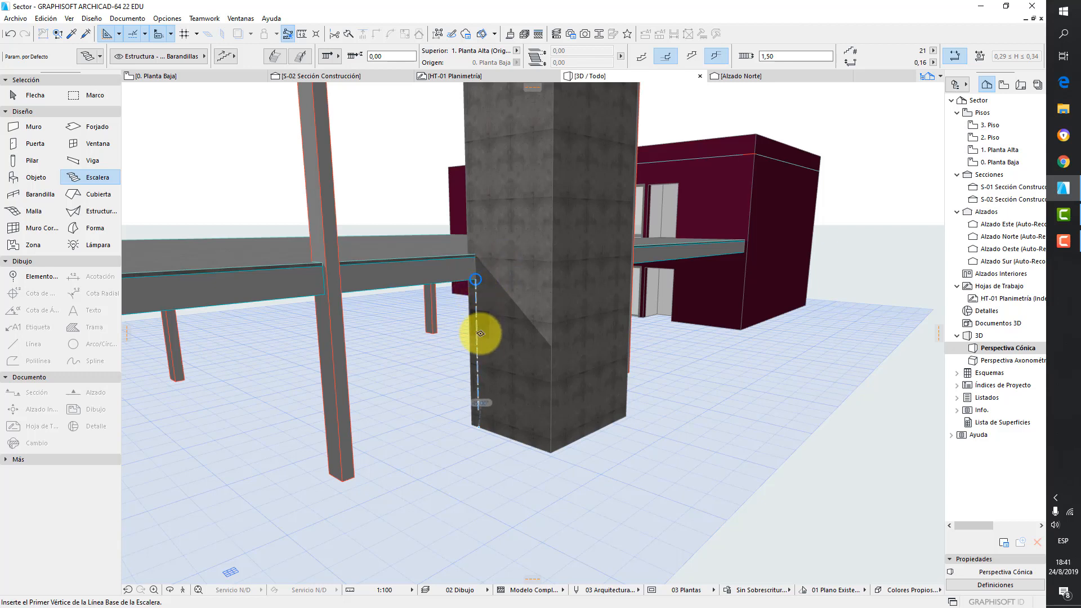
click(478, 427)
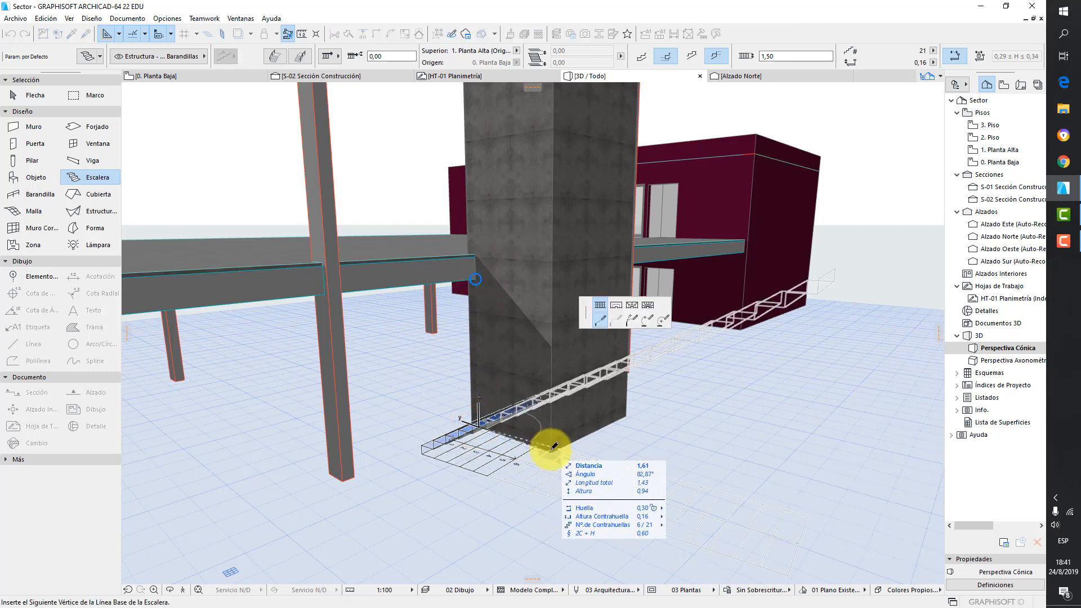
mouse_move(555, 447)
shift+middle_down()
mouse_move(349, 483)
mouse_move(516, 452)
mouse_move(563, 457)
shift+middle_up()
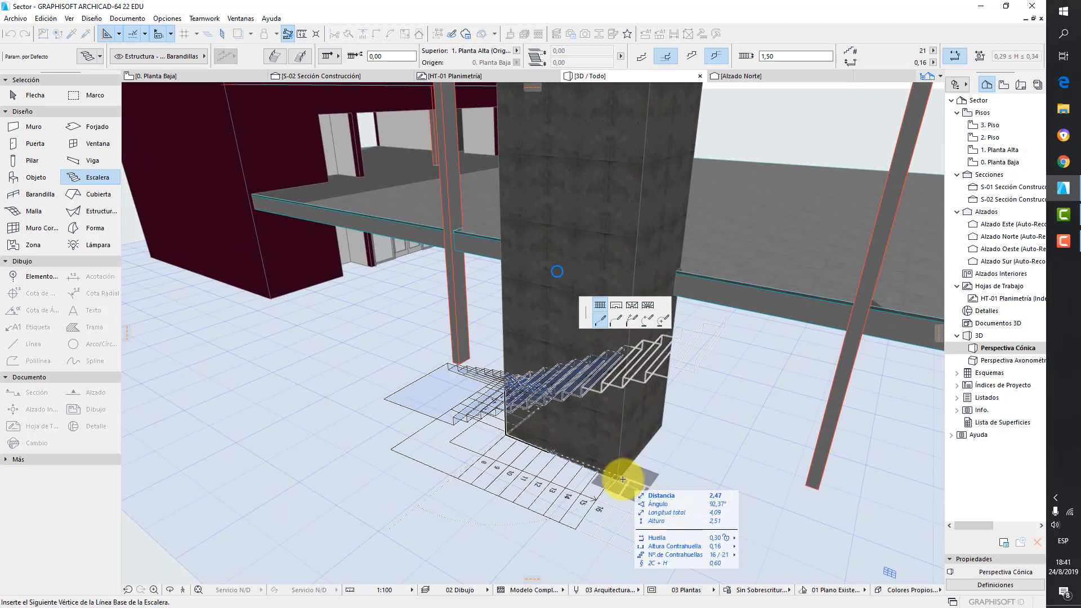
shift+middle_drag(618, 477, 696, 396)
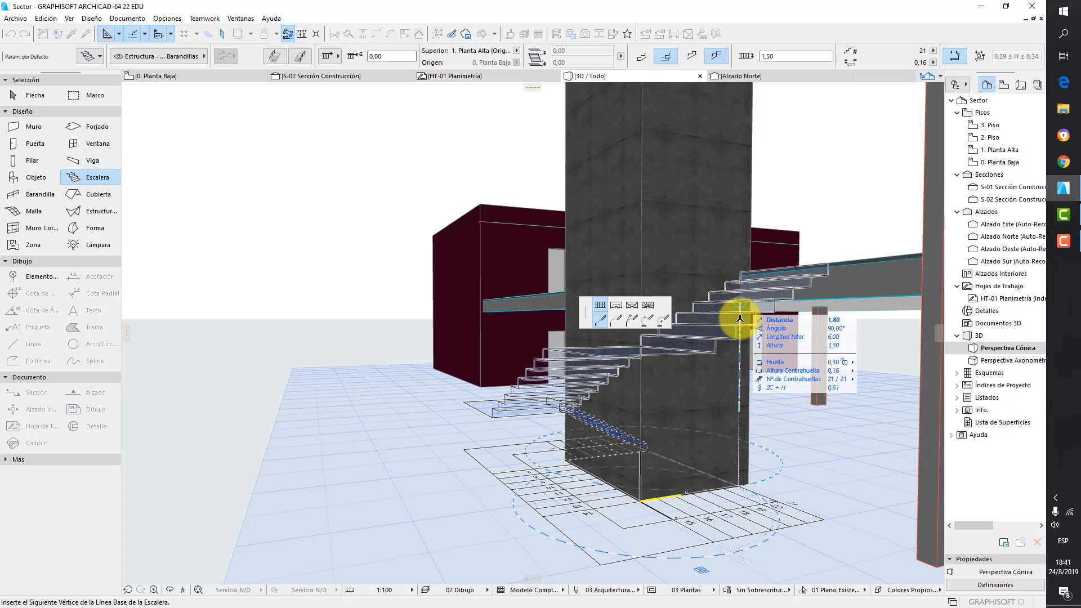
double_click(739, 483)
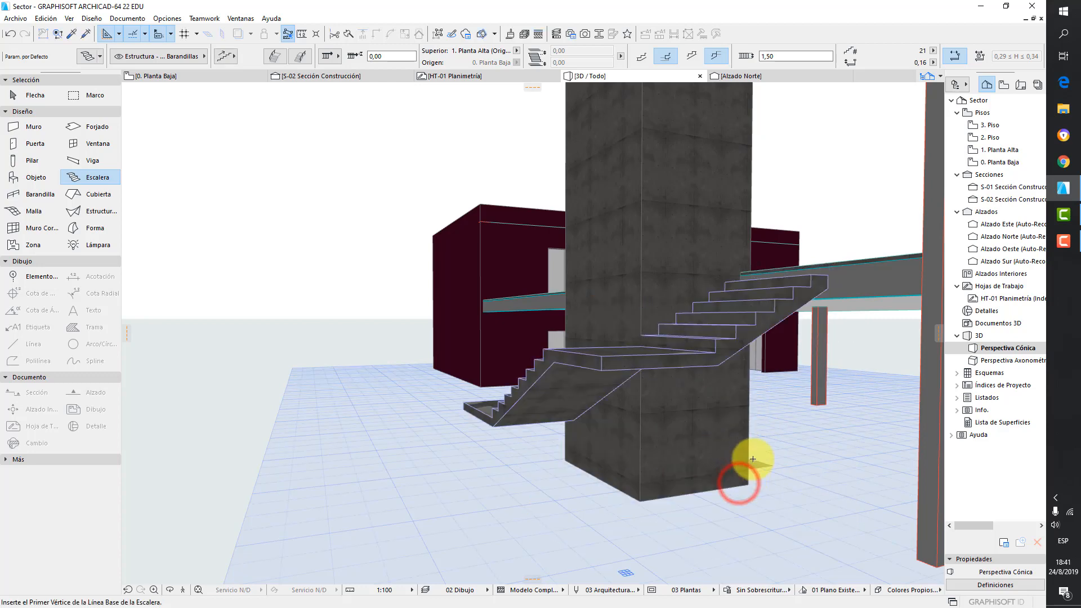
Step: Open the 0. Planta Baja floor plan
shift+middle_drag(748, 470, 760, 428)
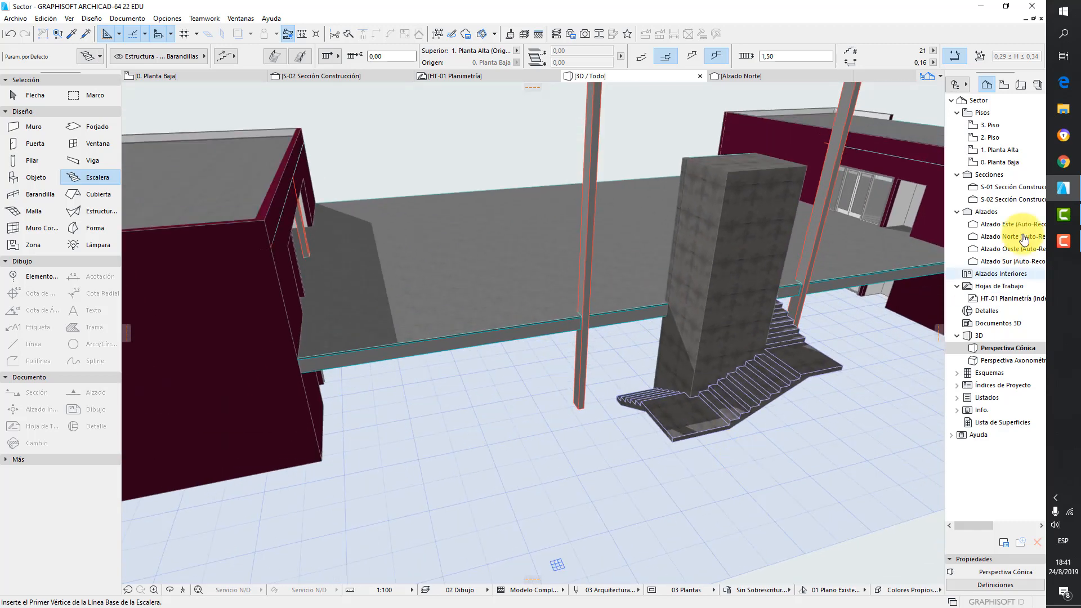
click(1000, 163)
double_click(1000, 163)
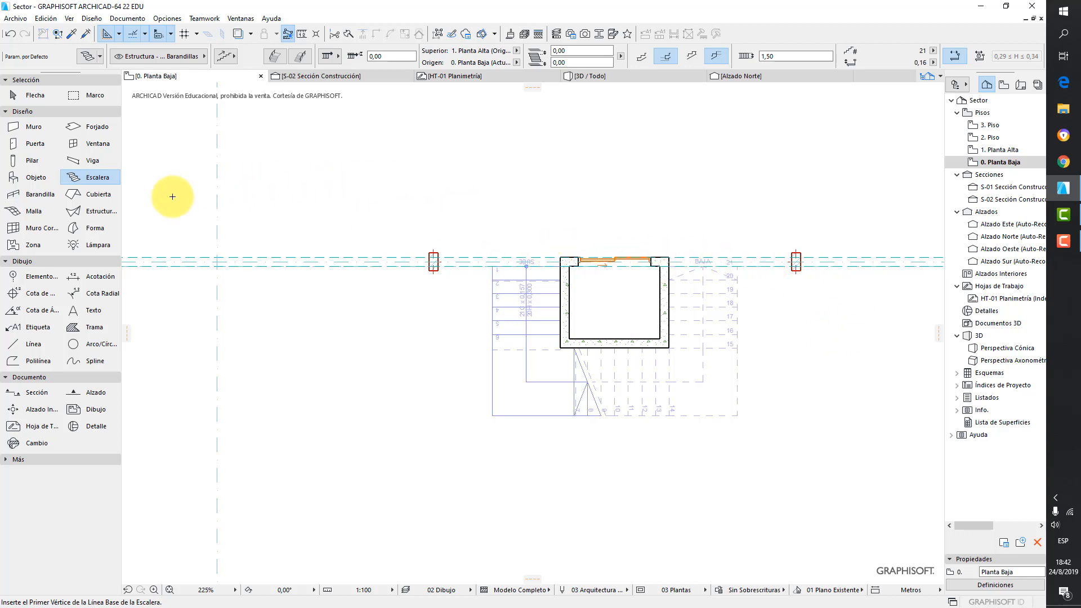
Step: Look through the saved favorites of the railing and wall tools
click(56, 194)
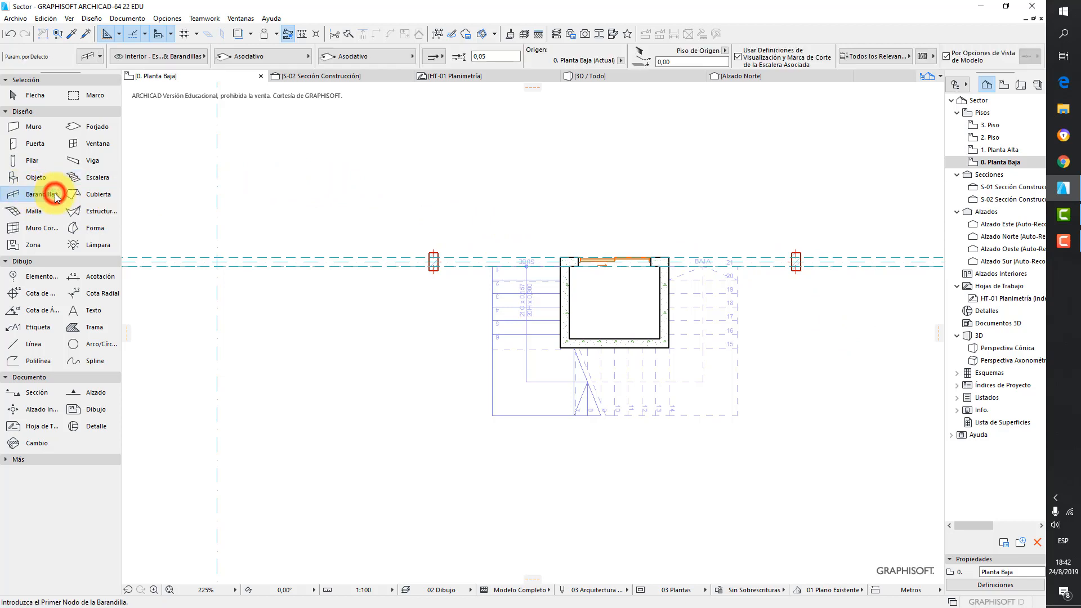
click(56, 194)
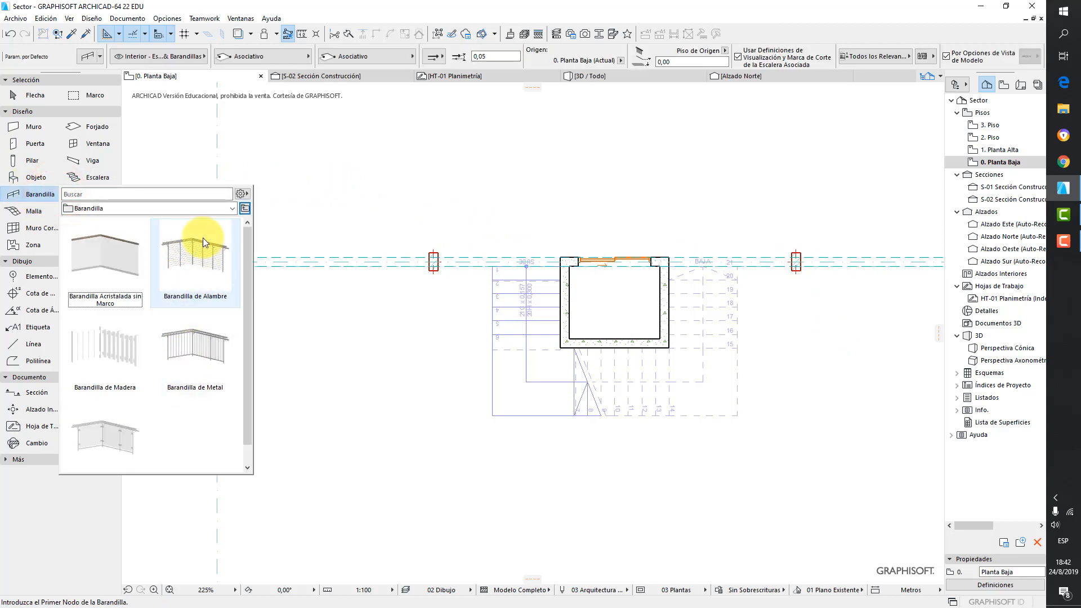
click(271, 194)
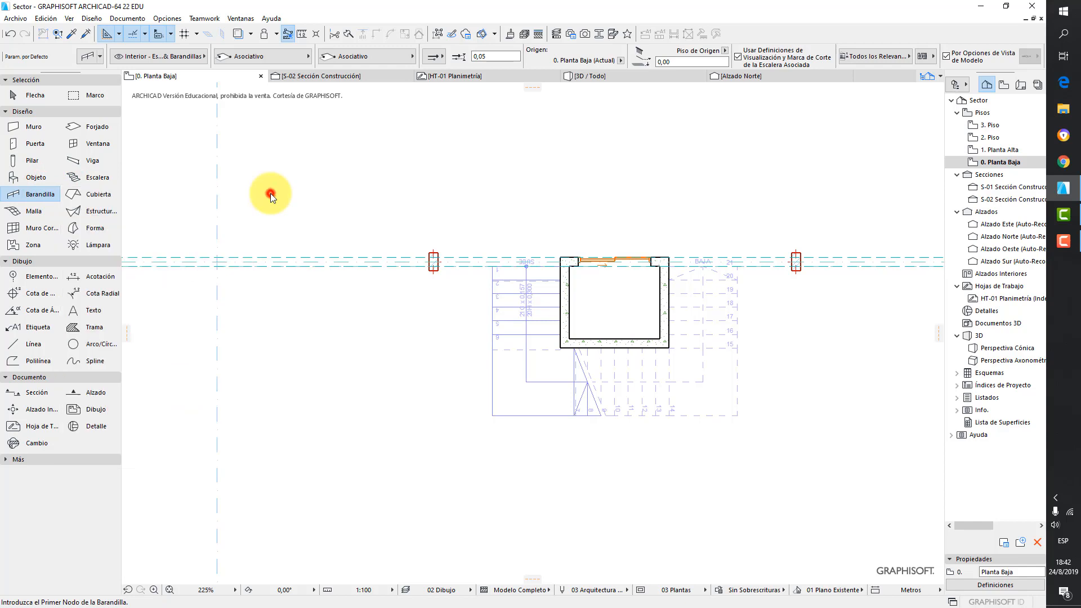
click(57, 128)
click(56, 126)
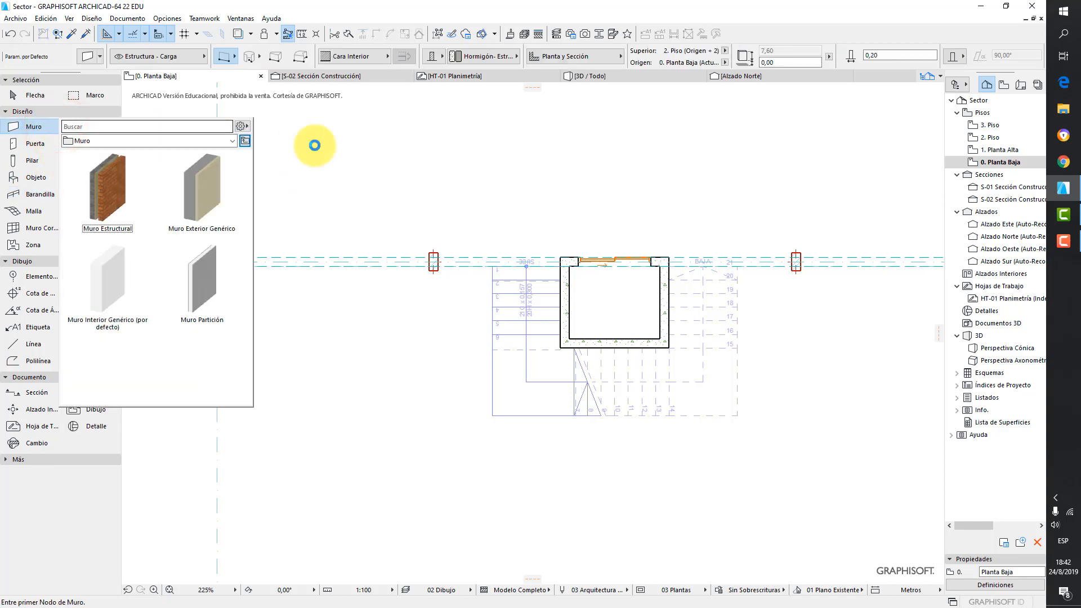
click(314, 145)
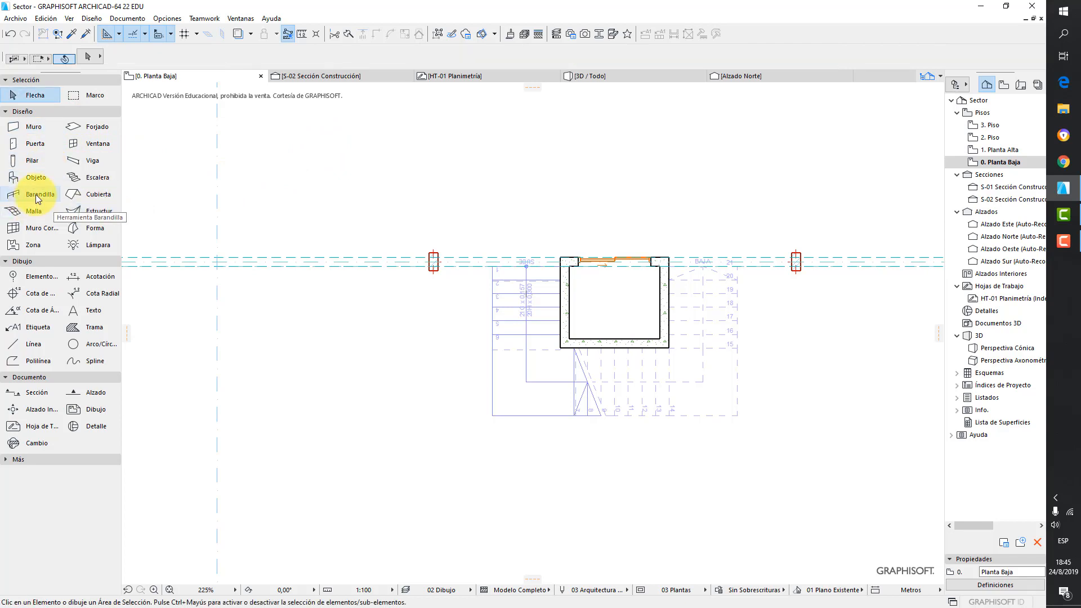
Step: Apply the Barandilla Acristalada sin Marco favorite to the default railing settings, keeping node and segment associativity as Asociativo
click(35, 196)
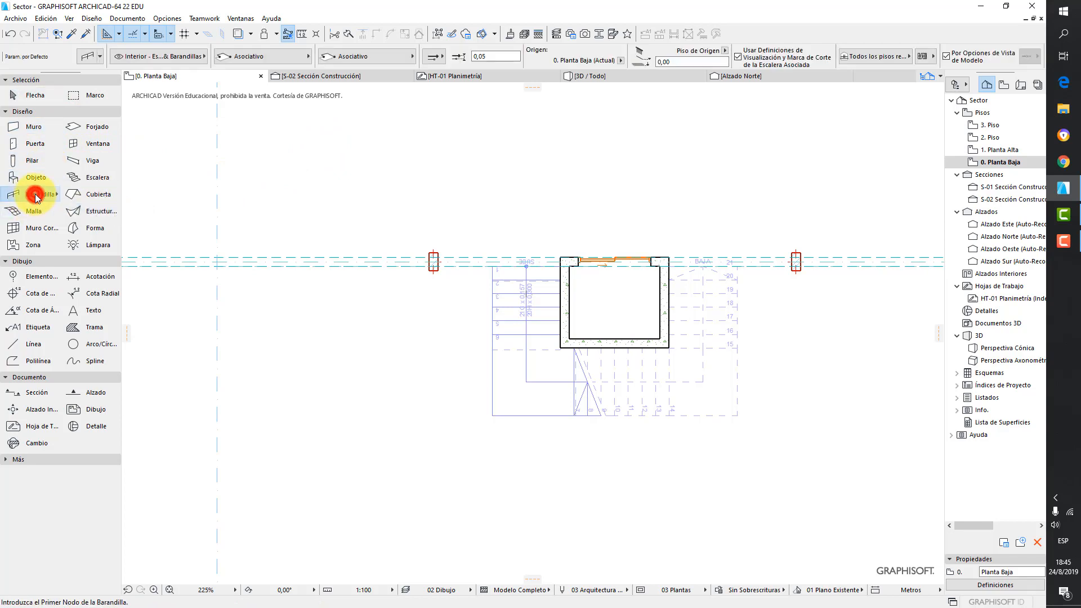
double_click(35, 195)
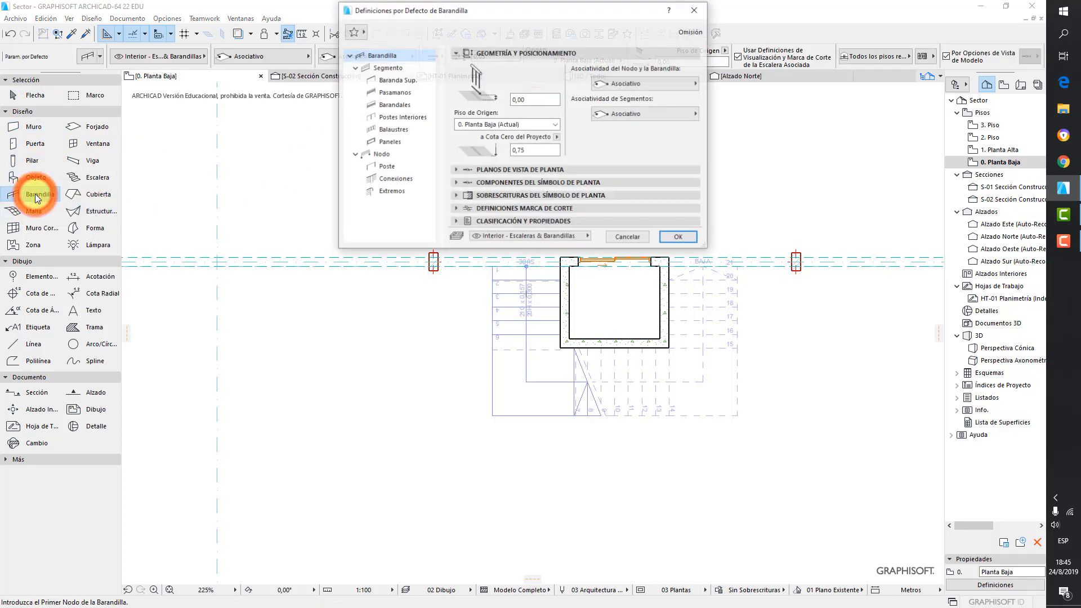
click(358, 31)
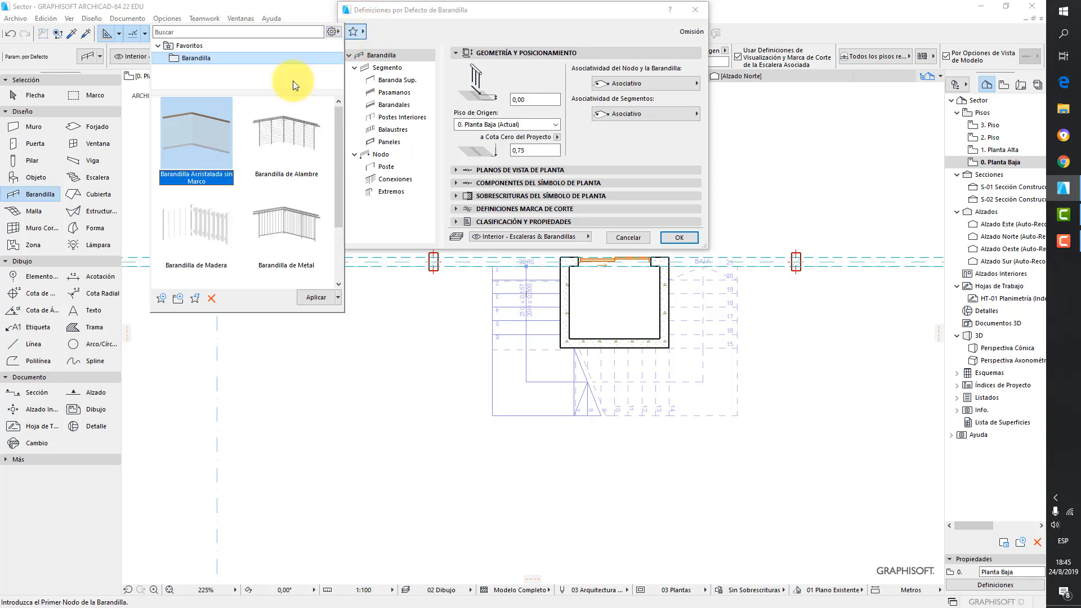
double_click(214, 143)
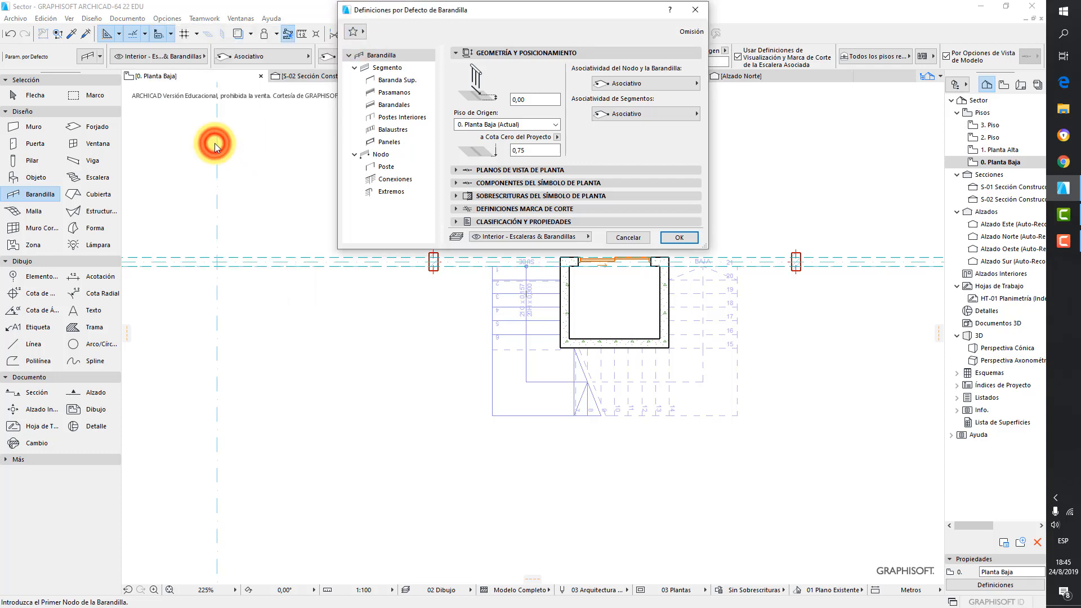
click(630, 85)
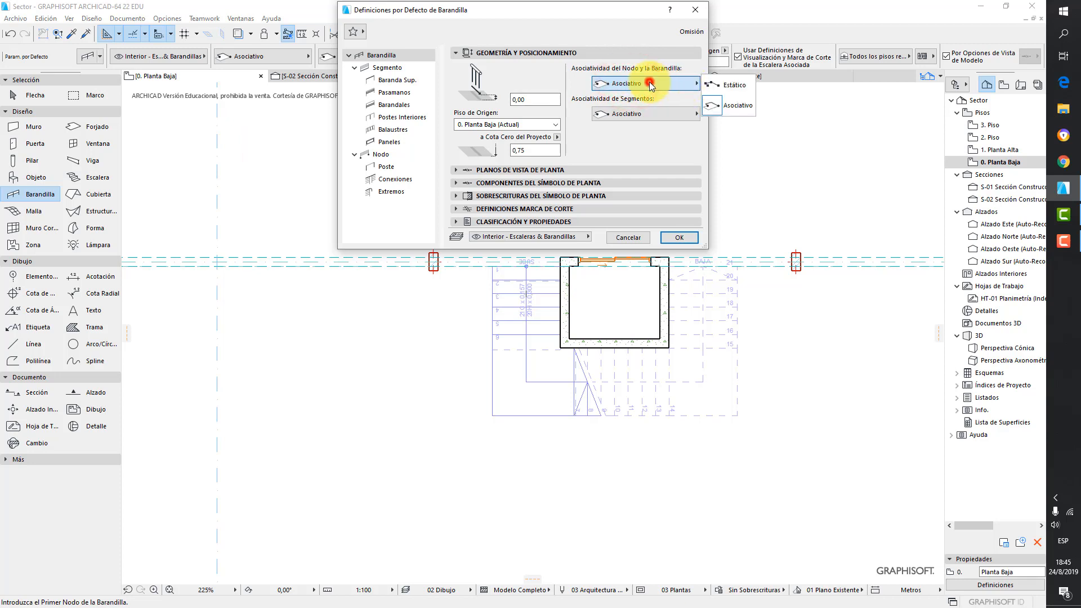
click(649, 85)
click(635, 113)
click(636, 115)
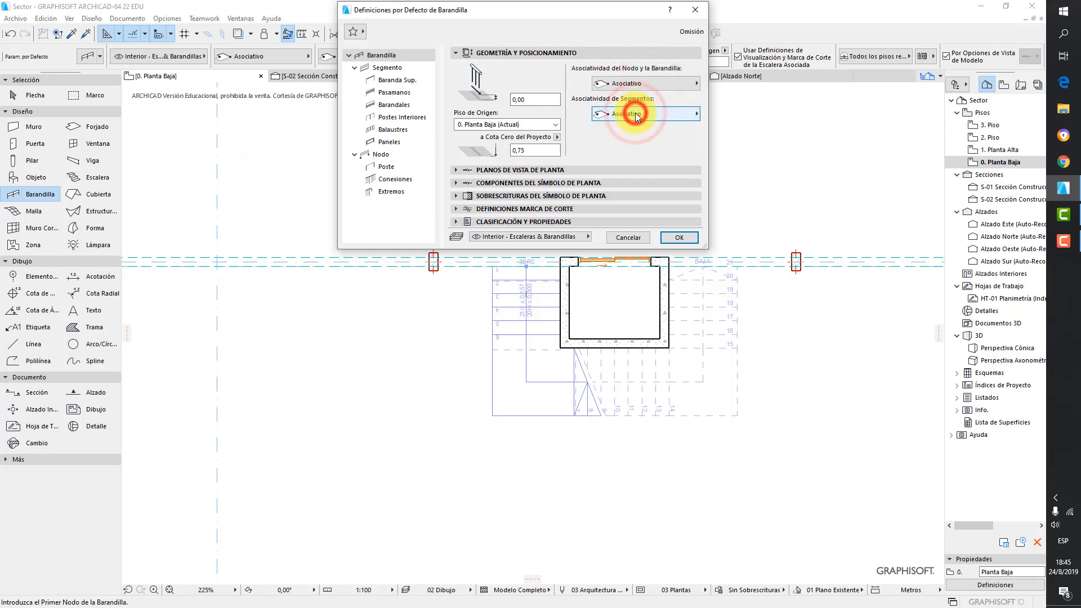
click(690, 237)
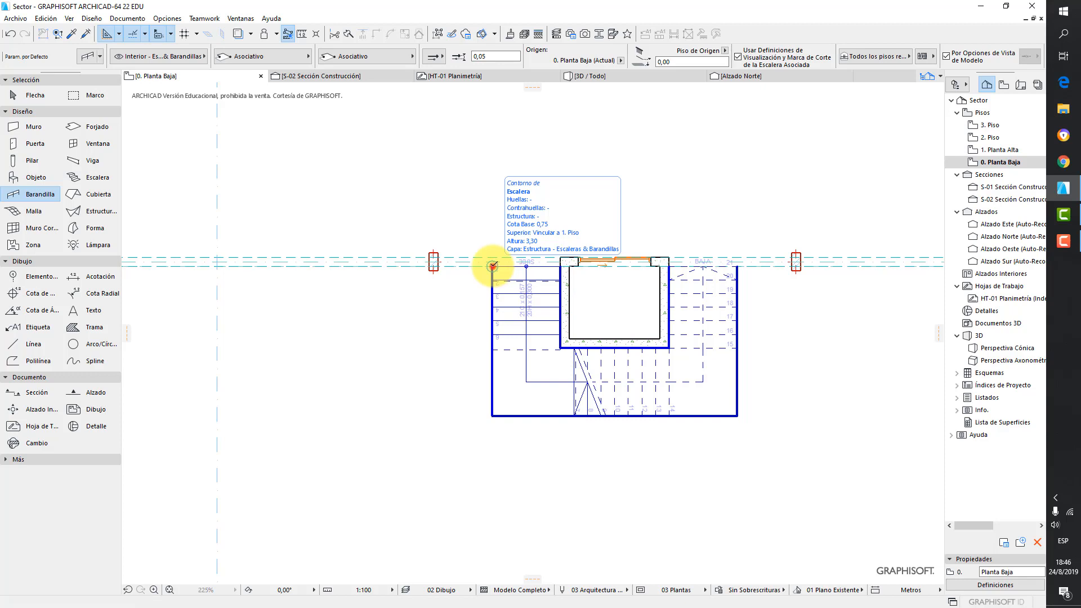
Step: Draw an associative glass railing along the staircase's outer contour, from the outer corner of the first step to that of the last
click(493, 265)
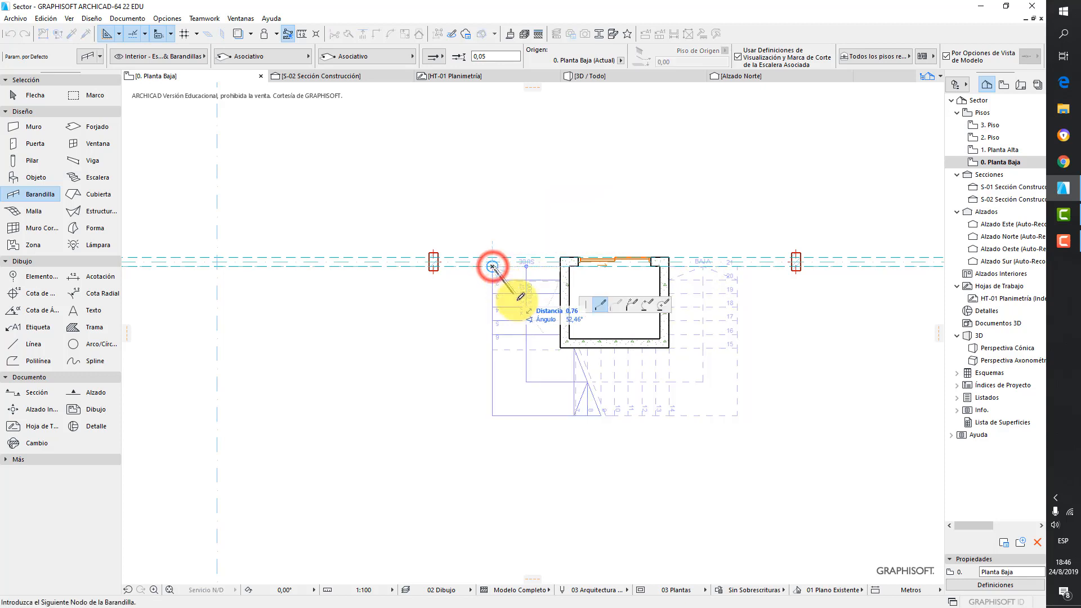
click(738, 266)
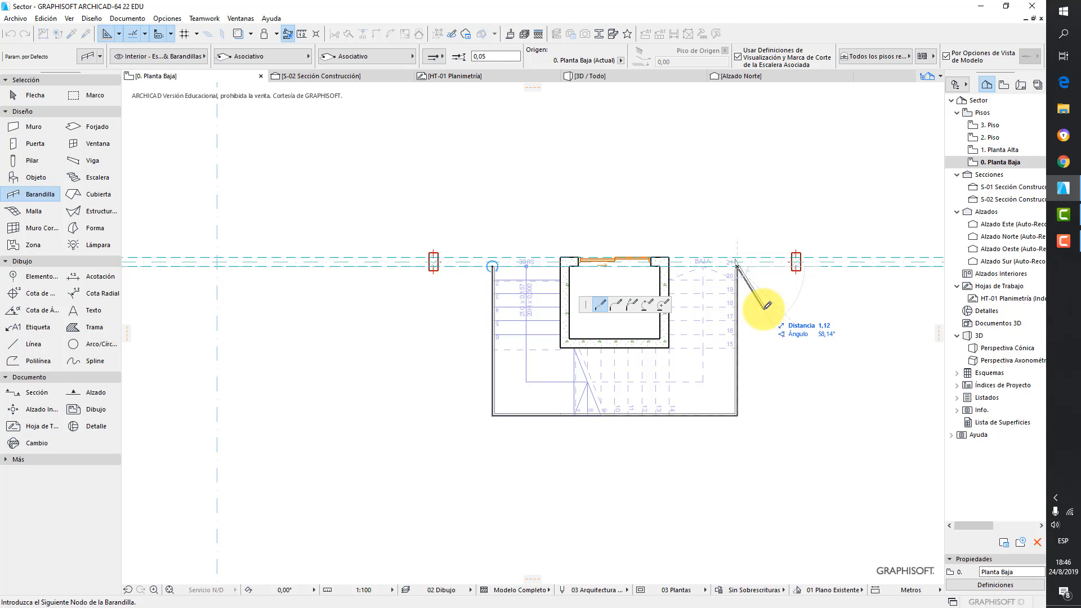
right_click(792, 290)
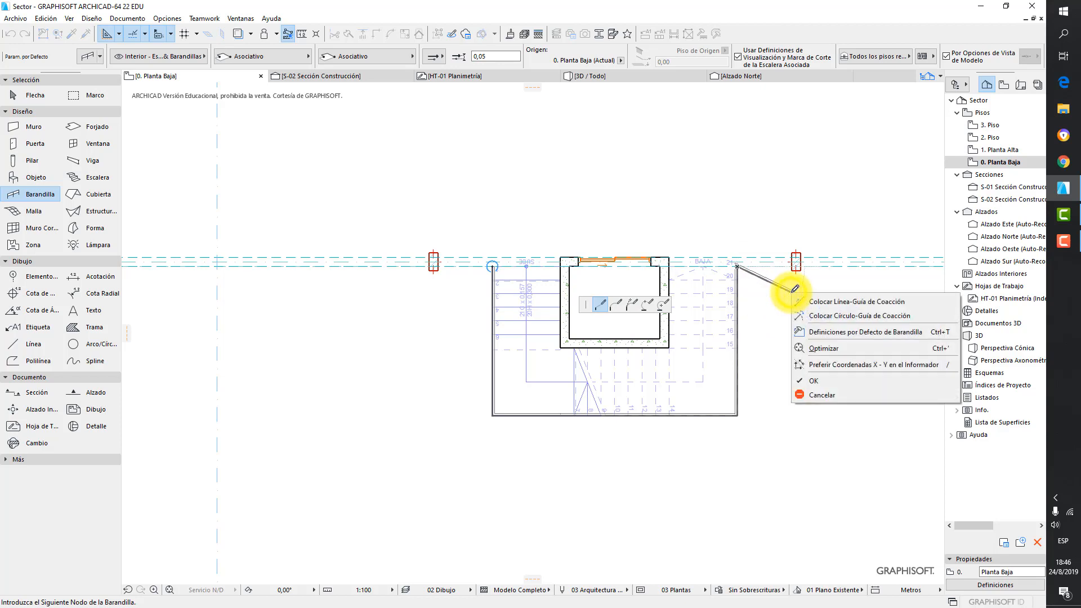
click(816, 380)
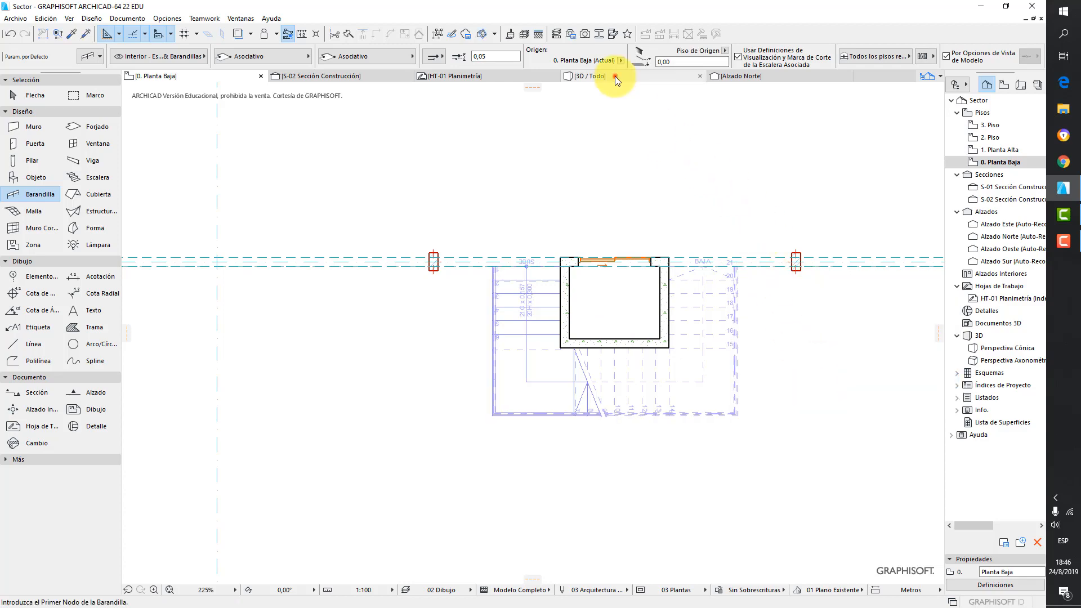
Step: Examine the stair railing in the 3D view from several sides of the elevator shaft
click(615, 76)
shift+middle_drag(765, 431, 610, 355)
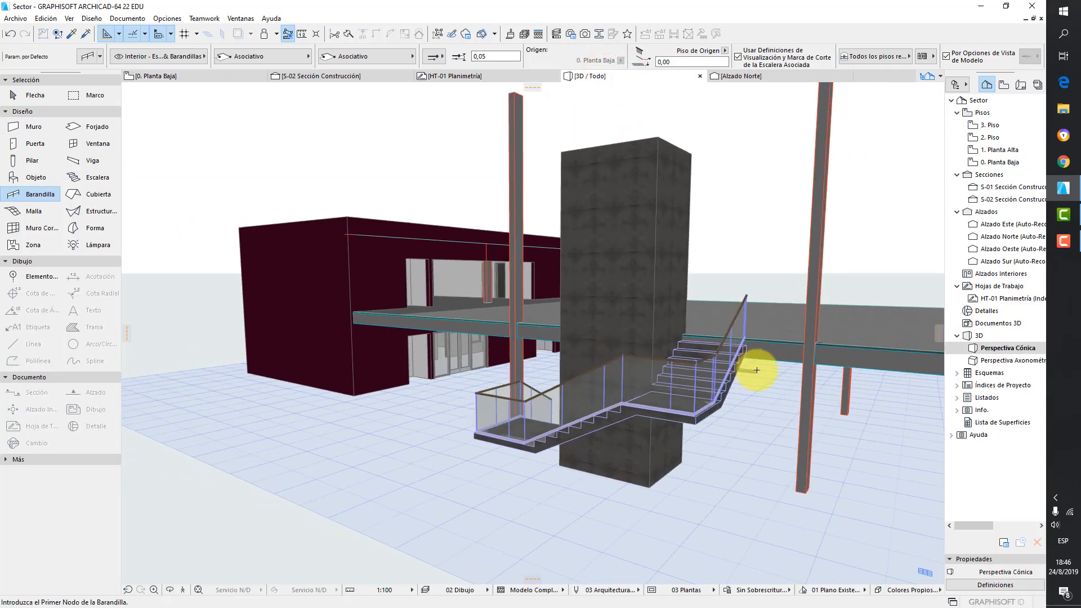
scroll(754, 369, up, 3)
scroll(741, 371, down, 4)
shift+middle_drag(649, 411, 760, 473)
shift+middle_drag(575, 405, 574, 401)
shift+drag(574, 401, 586, 399)
scroll(587, 399, up, 3)
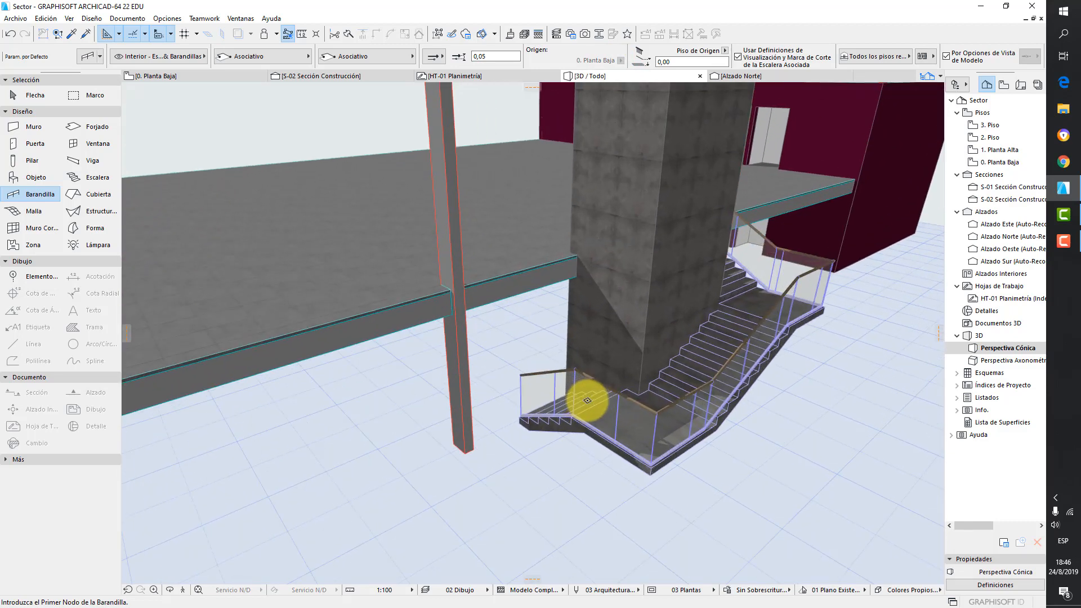
shift+middle_drag(586, 399, 472, 372)
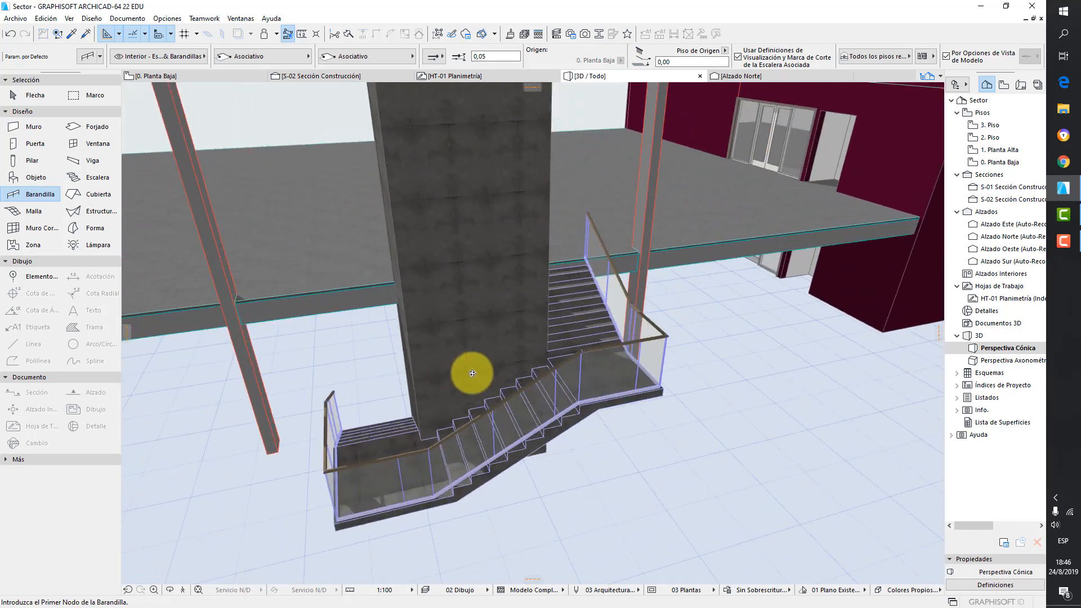
middle_drag(599, 340, 535, 316)
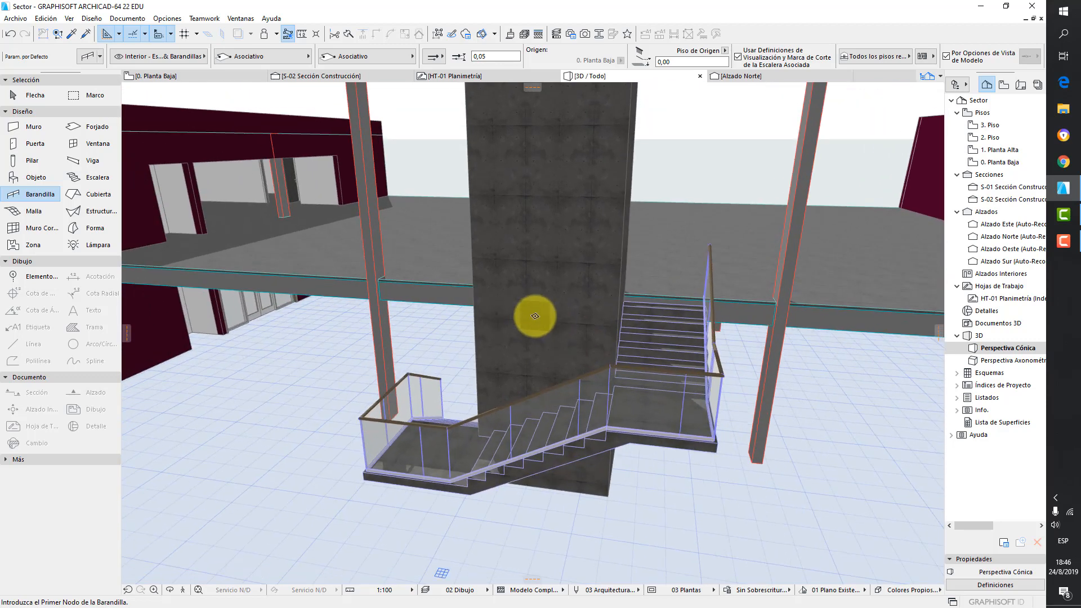
Step: On the 1. Planta Alta plan, draw a railing about 9.2 m long along the slab edge from the building's corner column to the stair railing
double_click(1002, 149)
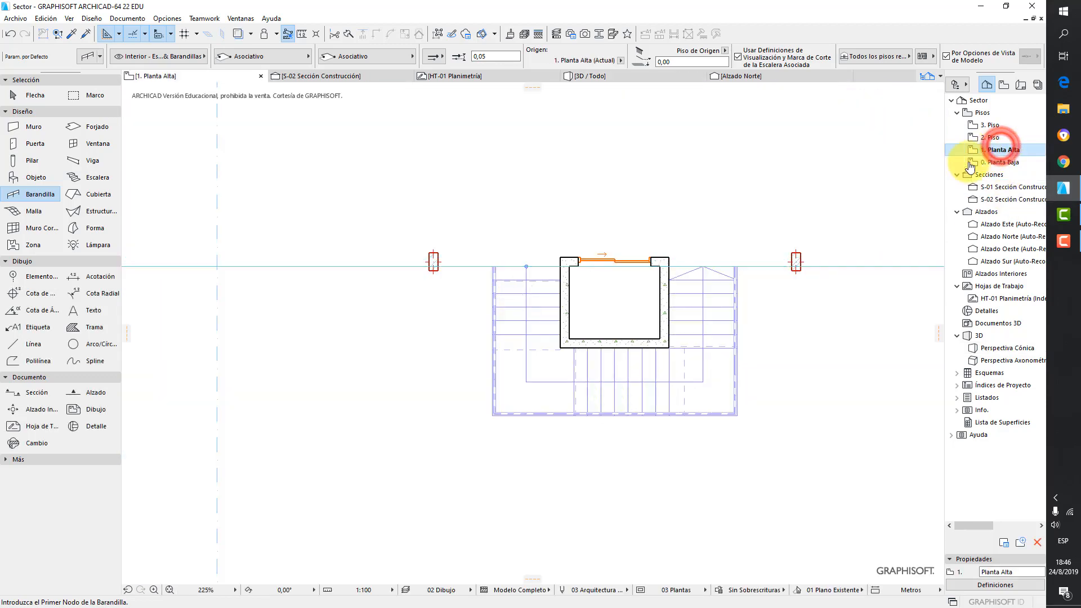
scroll(813, 267, down, 3)
middle_drag(813, 270, 391, 323)
scroll(644, 314, up, 3)
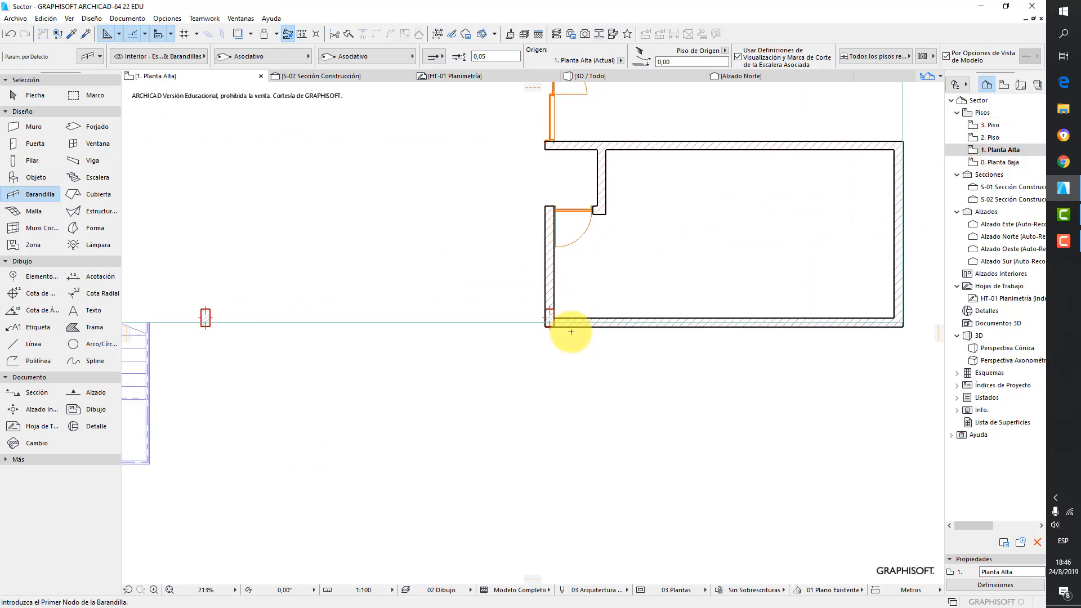
scroll(571, 332, up, 5)
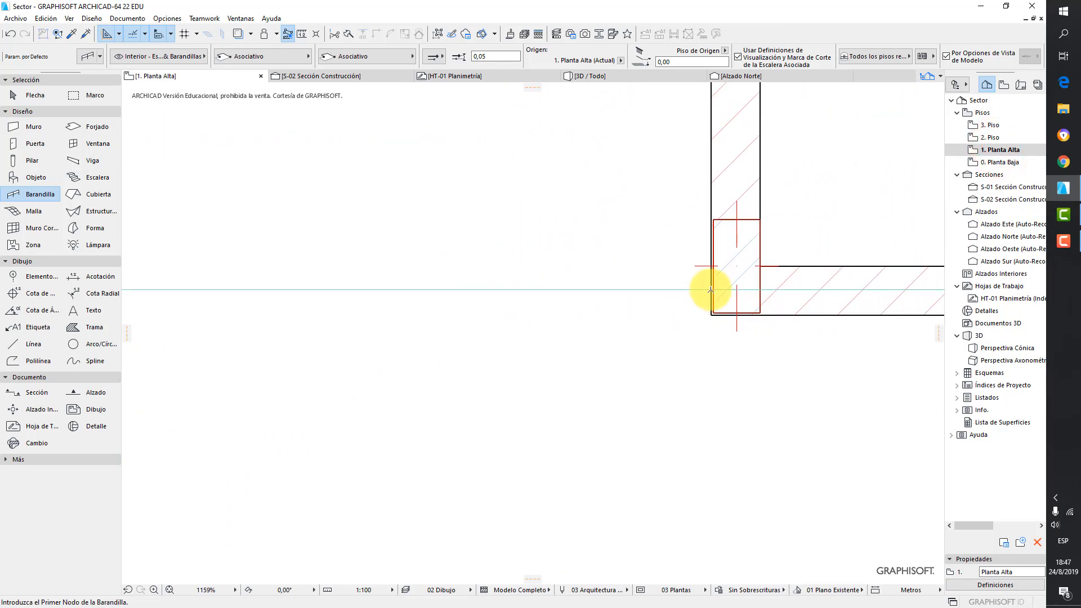
click(711, 290)
scroll(617, 283, down, 2)
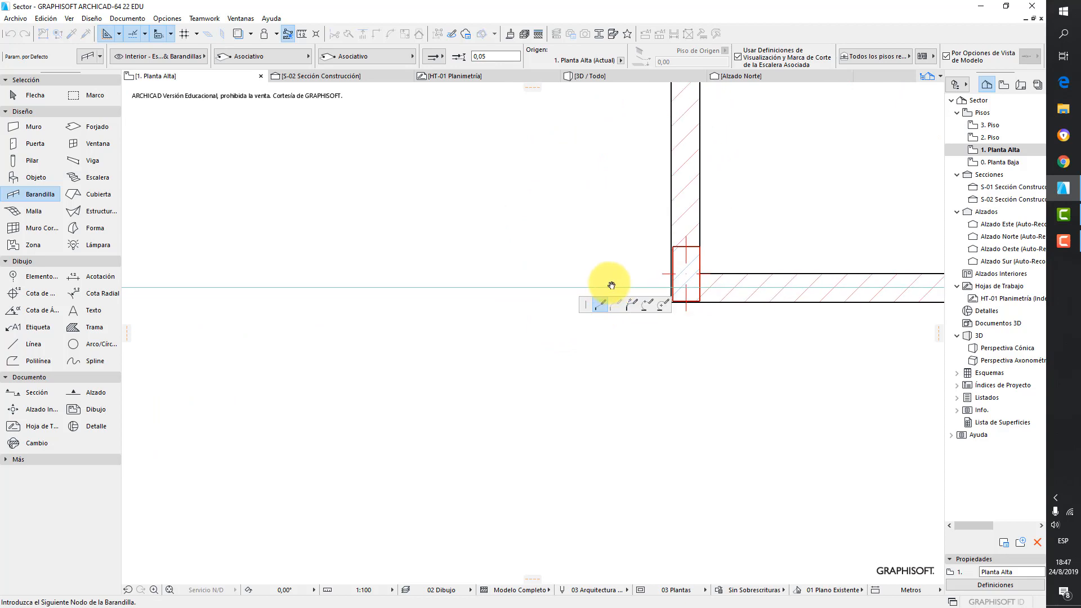
middle_drag(611, 286, 853, 252)
middle_drag(727, 261, 809, 251)
scroll(805, 243, down, 2)
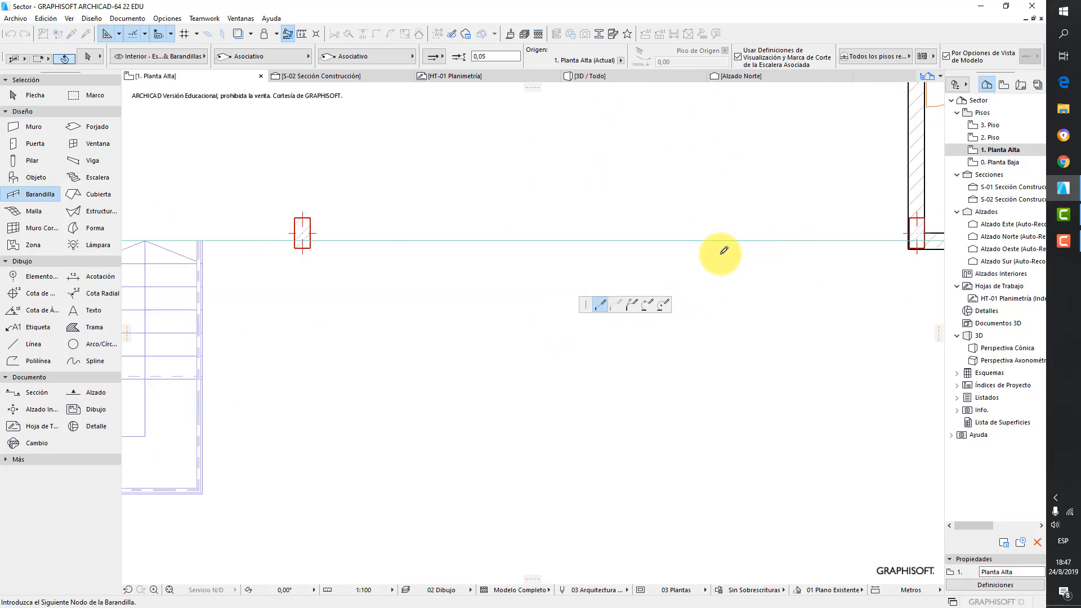
middle_drag(464, 269, 757, 242)
scroll(586, 213, up, 3)
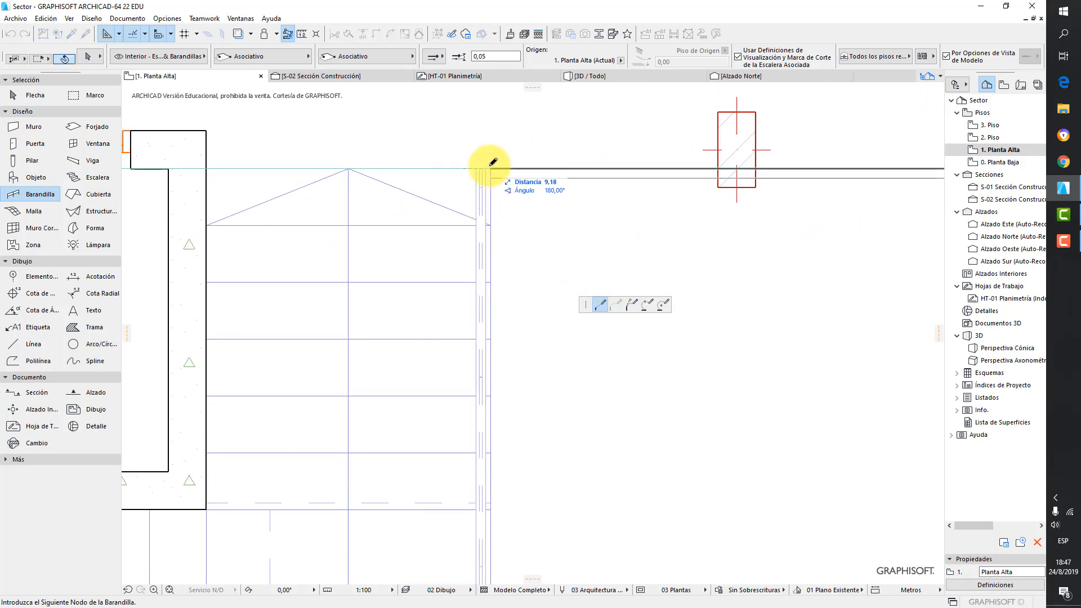
scroll(490, 162, up, 2)
scroll(490, 162, up, 1)
click(466, 174)
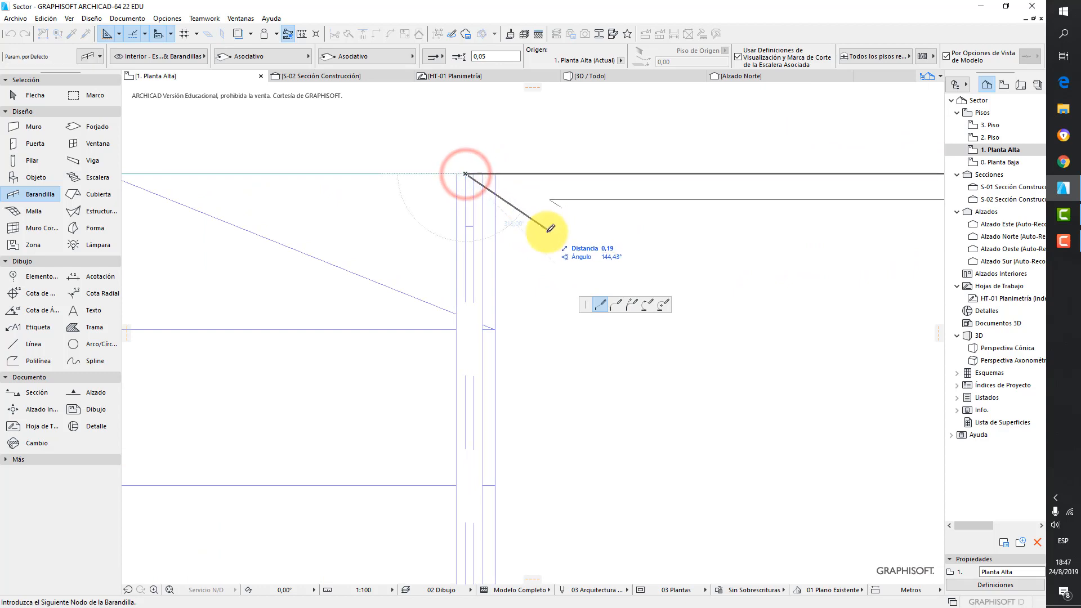
right_click(546, 231)
click(583, 320)
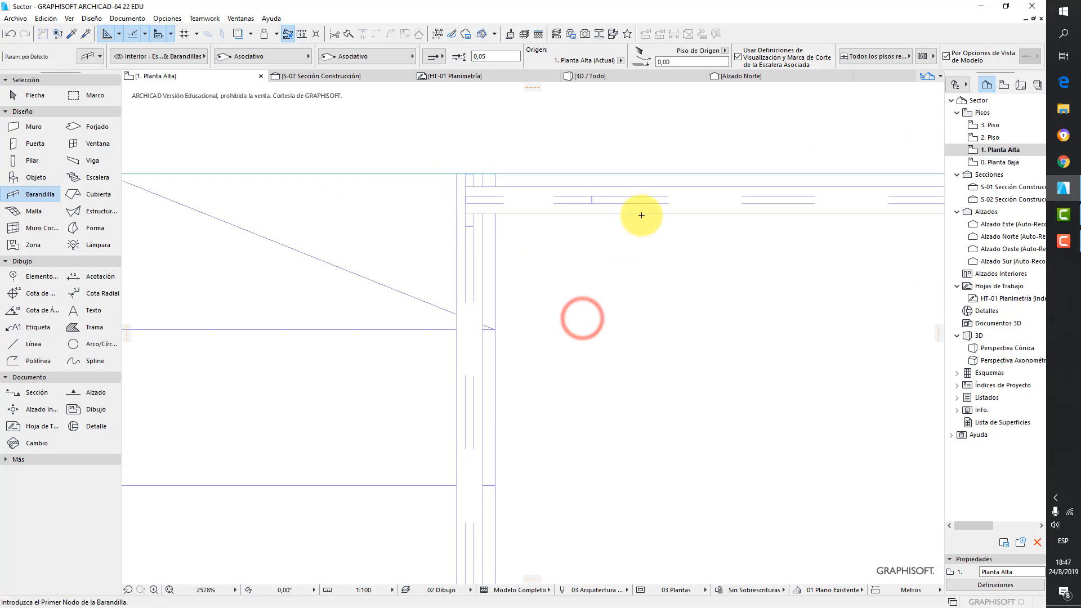
Step: Flip the slab-edge railing to the slab side of its reference line and check it in the 3D view
scroll(649, 214, down, 2)
scroll(649, 214, down, 3)
scroll(507, 258, up, 1)
scroll(292, 294, up, 1)
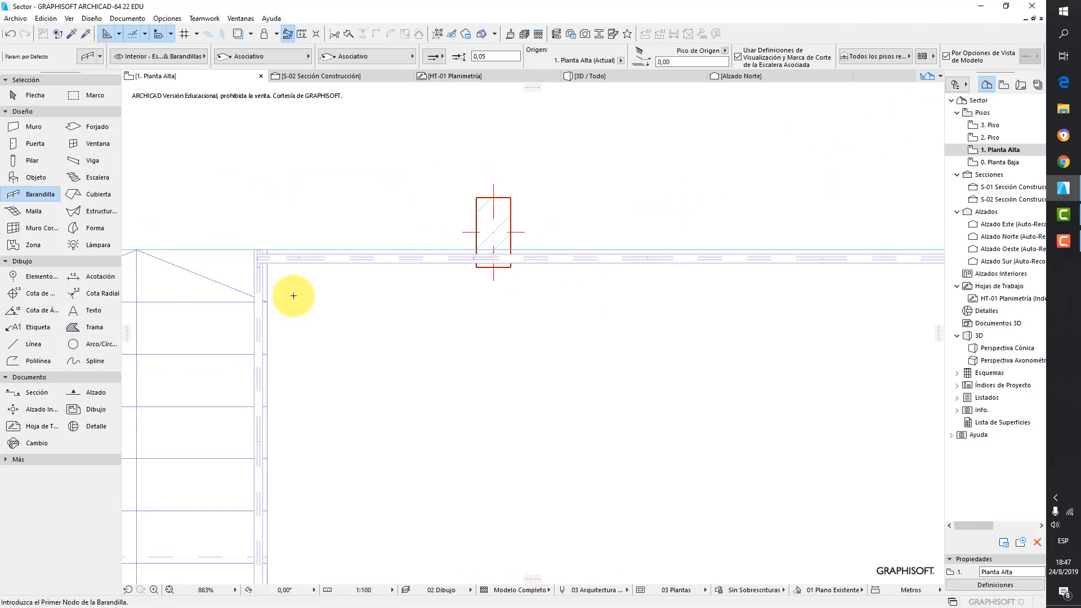
scroll(435, 288, up, 1)
scroll(400, 252, up, 1)
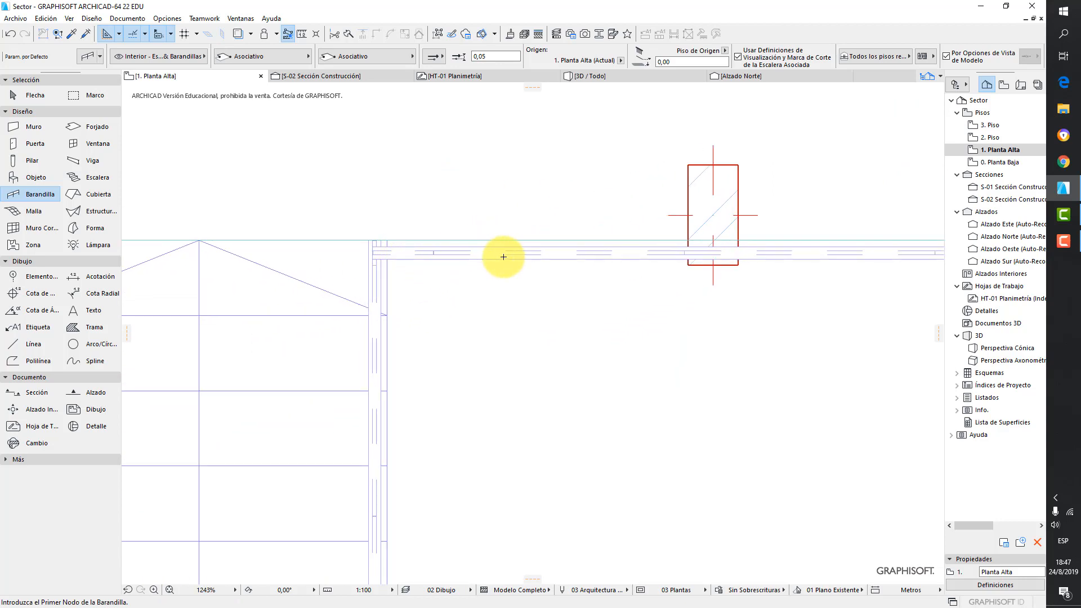
click(22, 94)
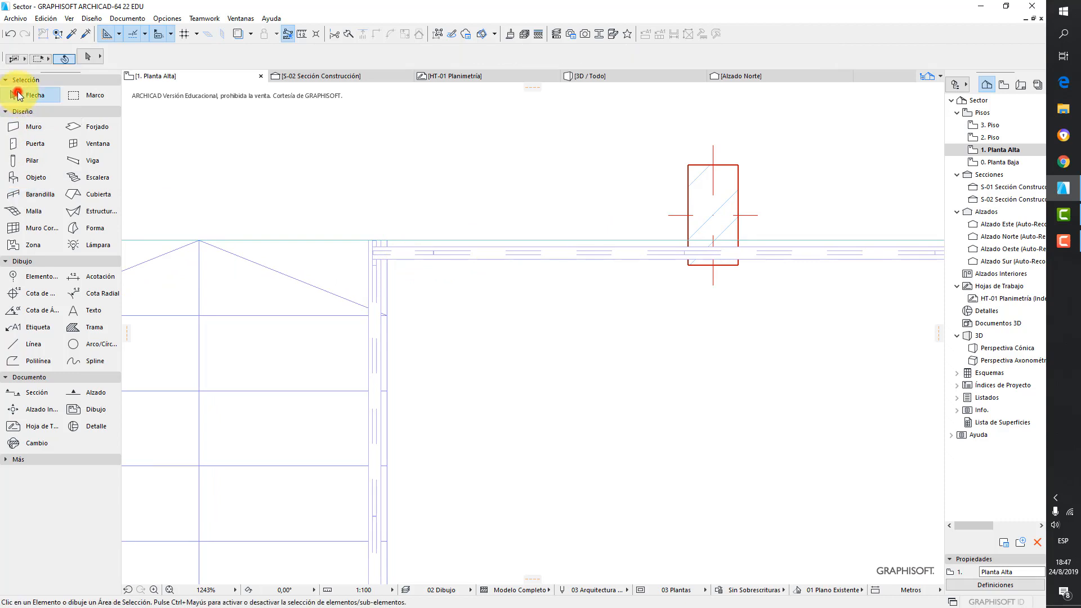
click(451, 252)
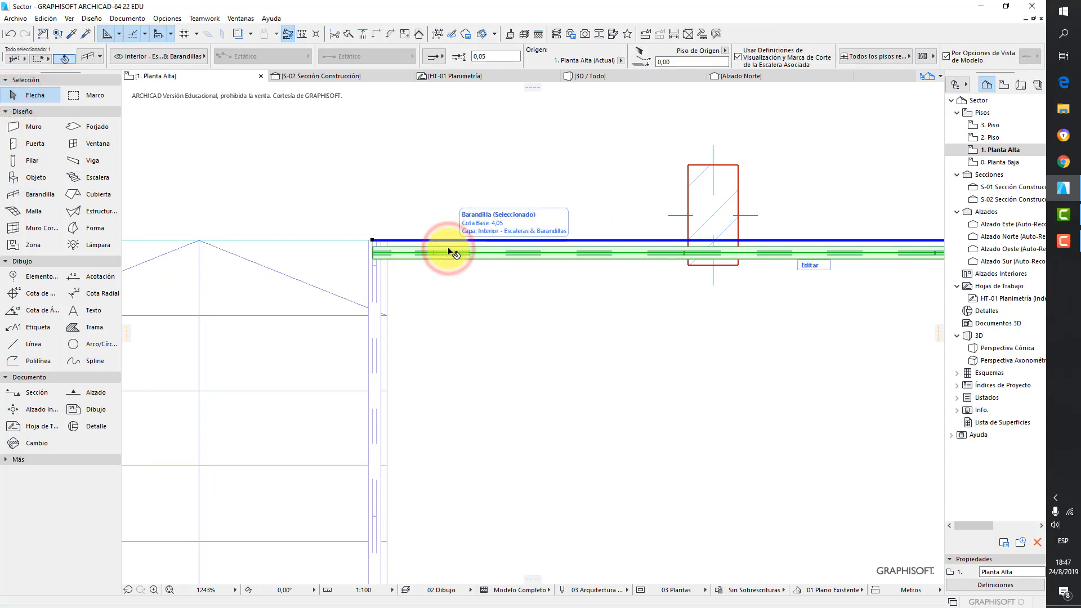
click(440, 59)
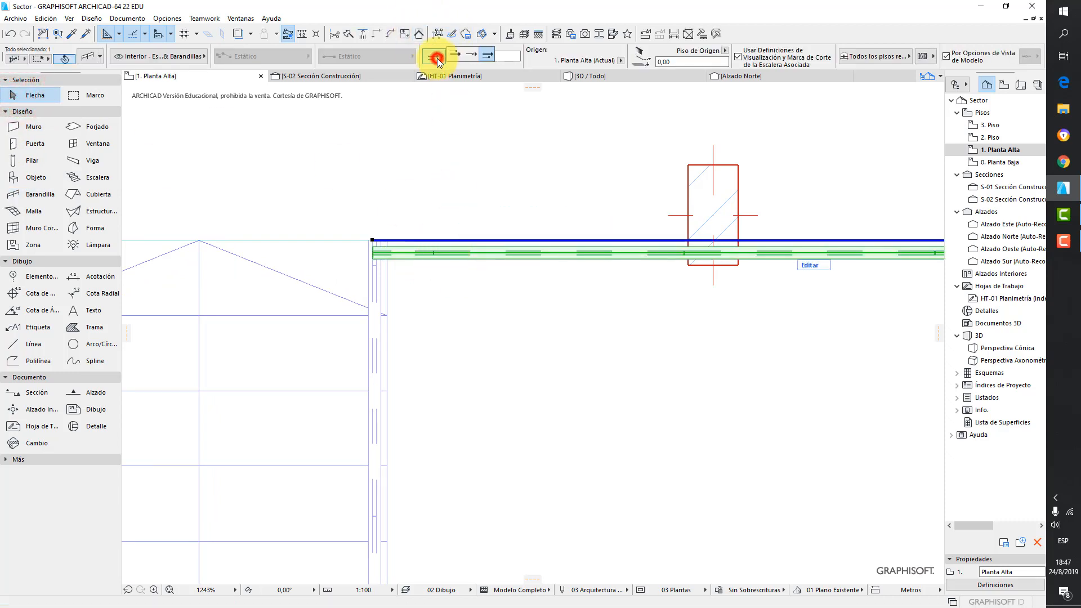
click(454, 57)
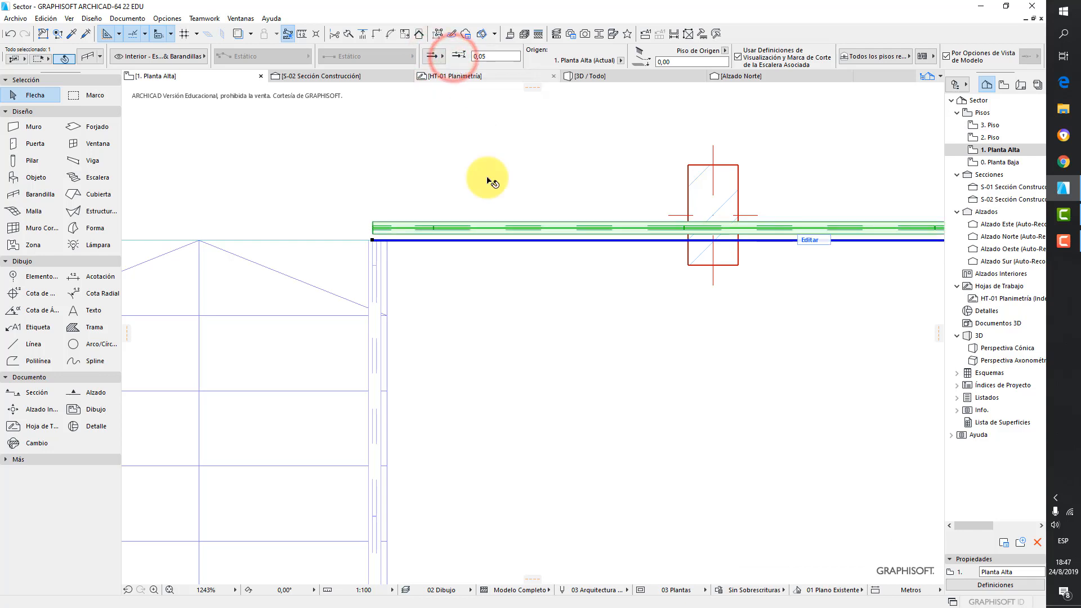
key(Escape)
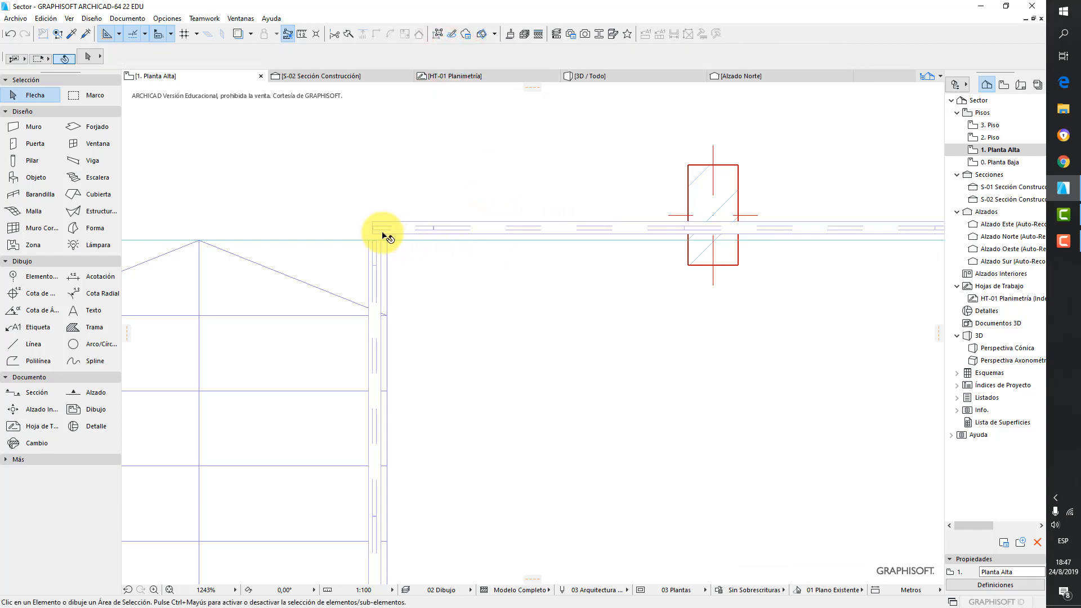
click(611, 77)
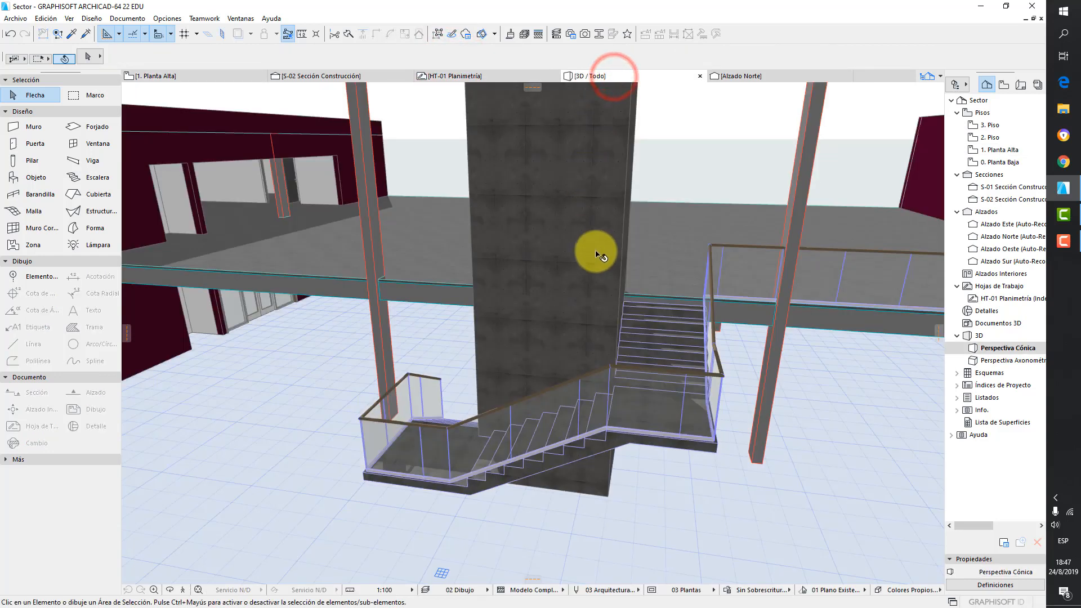
middle_drag(592, 249, 800, 247)
Step: On the 1. Planta Alta plan, draw a railing along the slab edge from the opposite building's corner column to the staircase's outer corner
key(F2)
scroll(523, 244, down, 6)
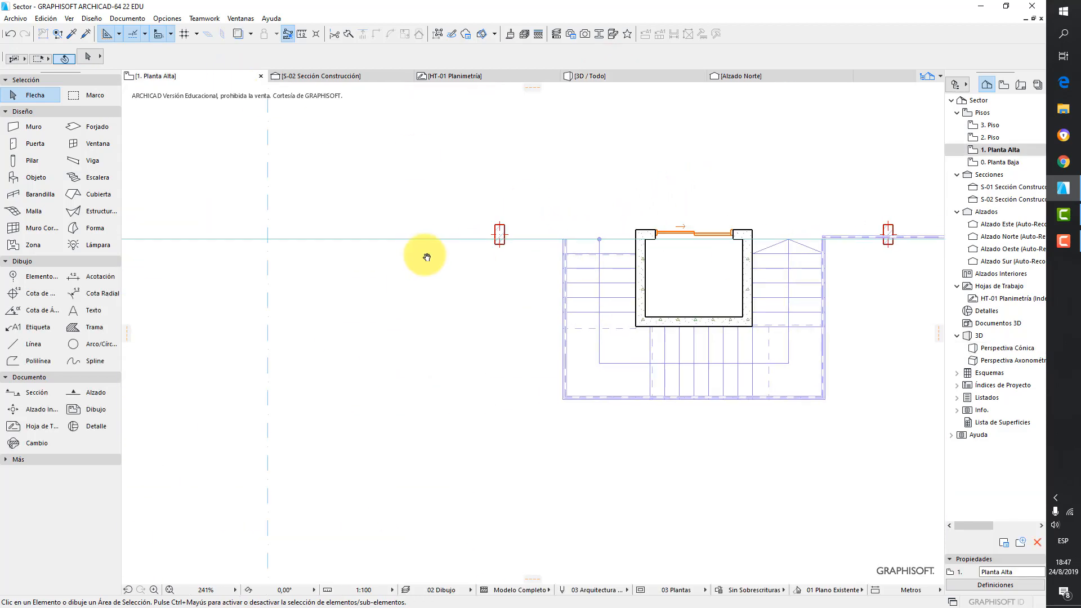
middle_drag(428, 255, 748, 250)
middle_drag(218, 256, 371, 275)
click(38, 194)
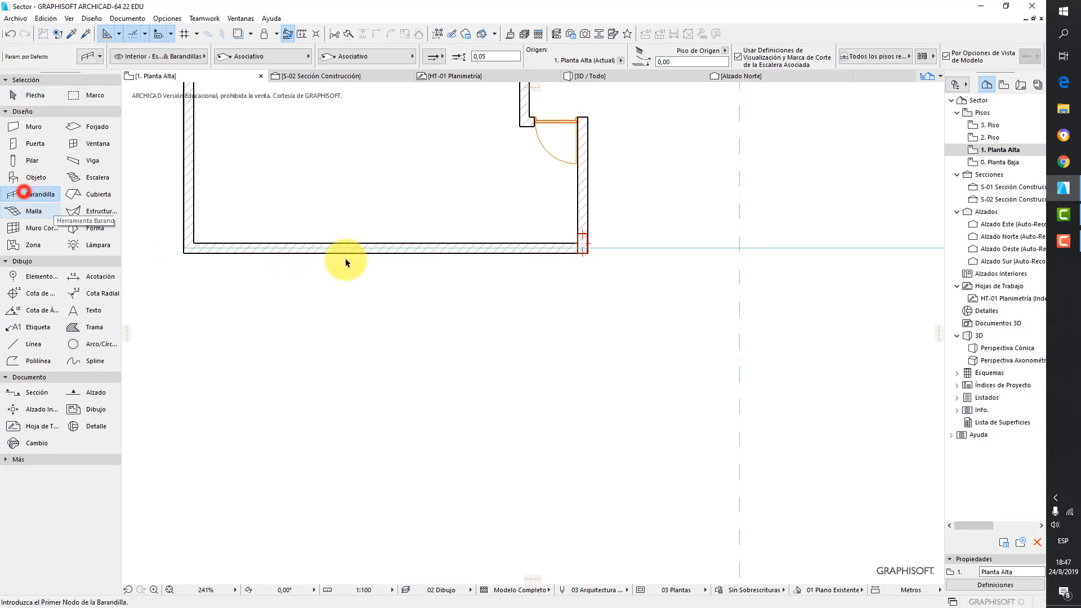
scroll(583, 247, up, 6)
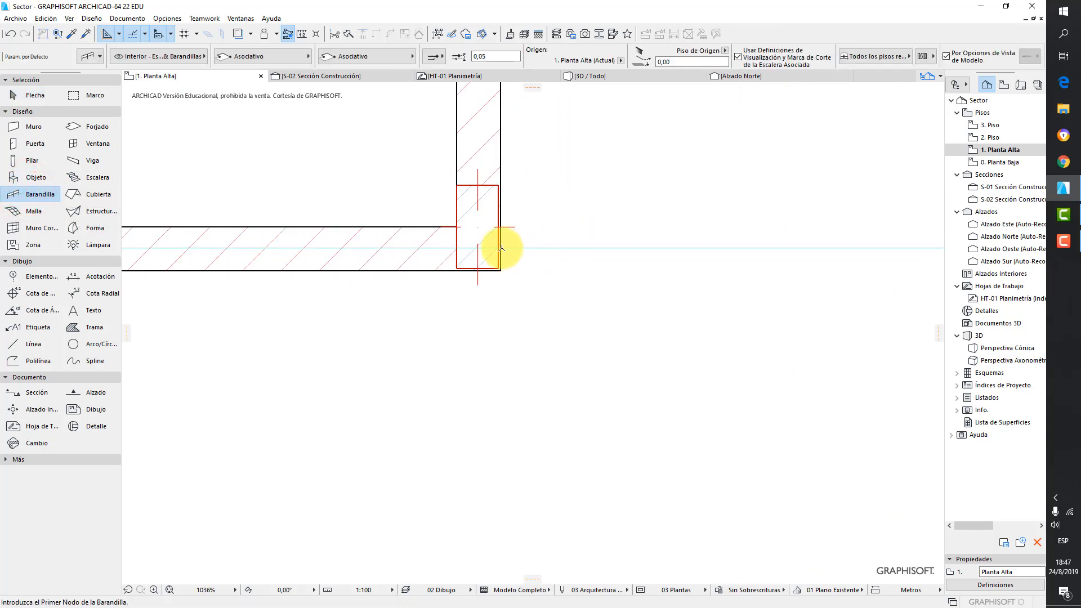
click(501, 247)
scroll(668, 248, down, 3)
middle_drag(668, 249, 370, 251)
middle_drag(918, 245, 469, 278)
scroll(575, 283, up, 3)
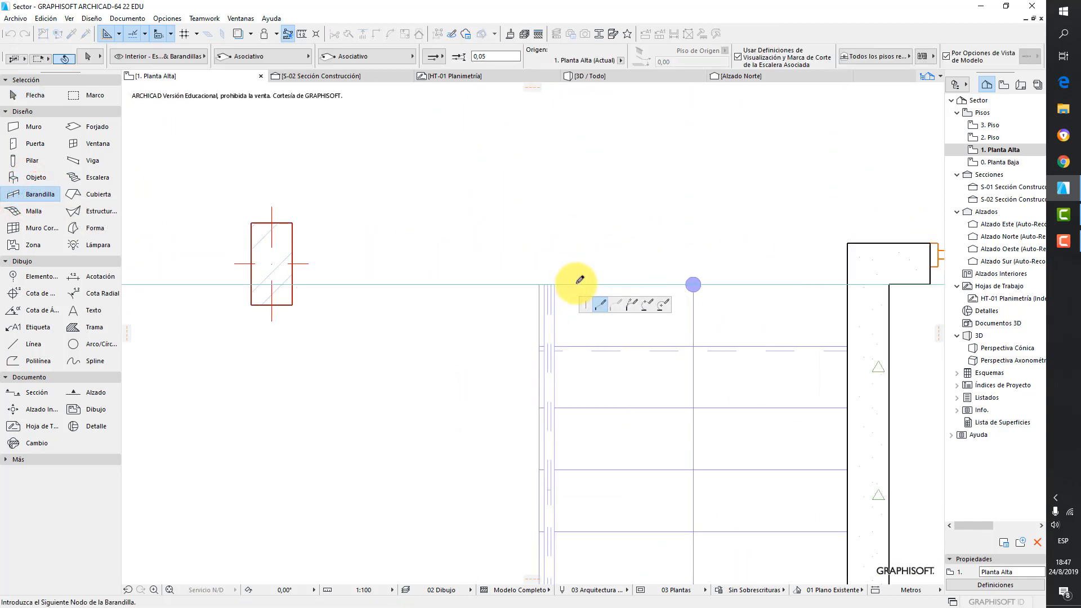
click(541, 284)
right_click(571, 213)
click(625, 303)
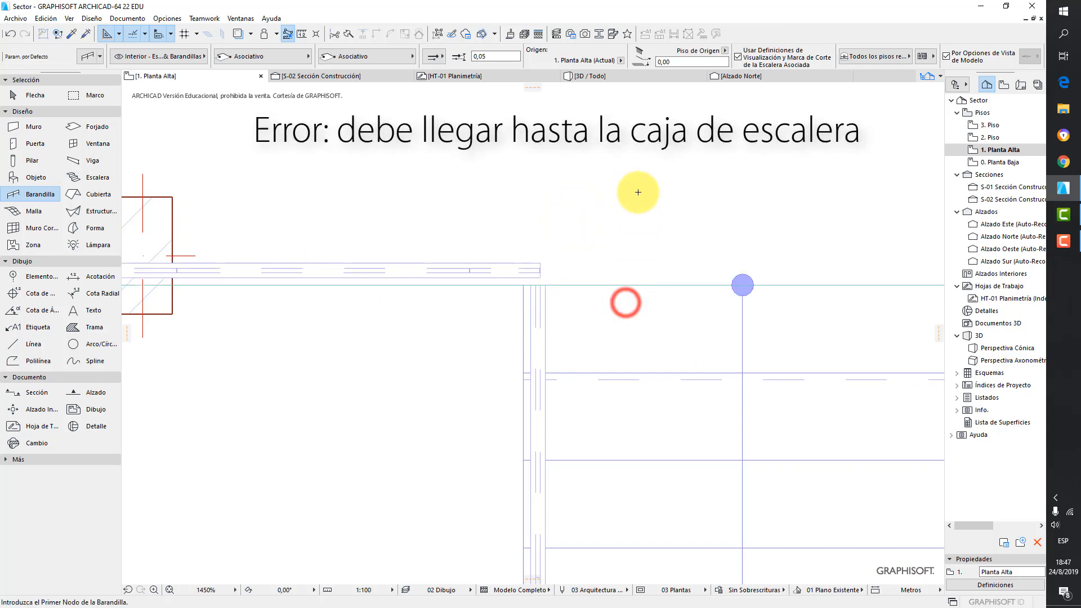
scroll(636, 194, down, 3)
scroll(638, 190, down, 2)
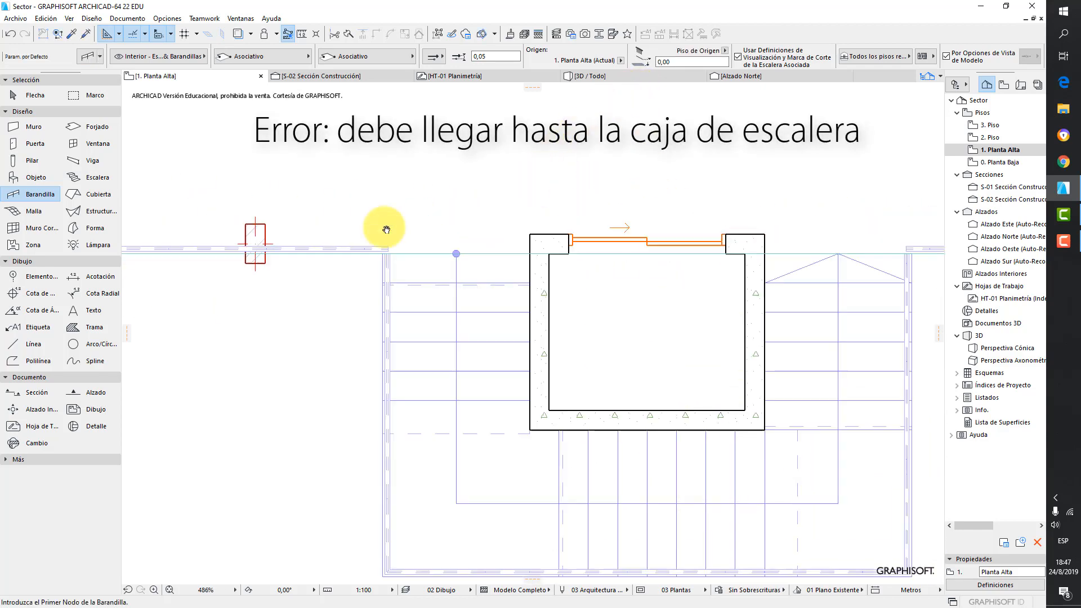
scroll(474, 304, down, 5)
key(Escape)
Step: Move the column crossed by the first slab-edge railing forward in the display order with Mover hacia Delante
scroll(691, 372, up, 3)
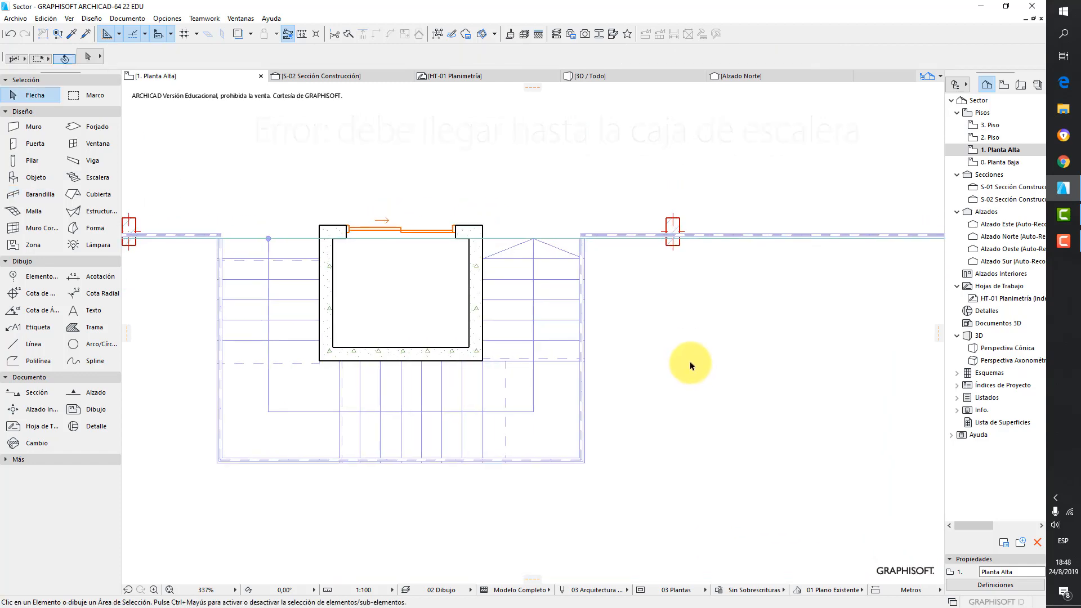
middle_drag(698, 356, 545, 366)
scroll(545, 366, down, 2)
scroll(629, 349, down, 1)
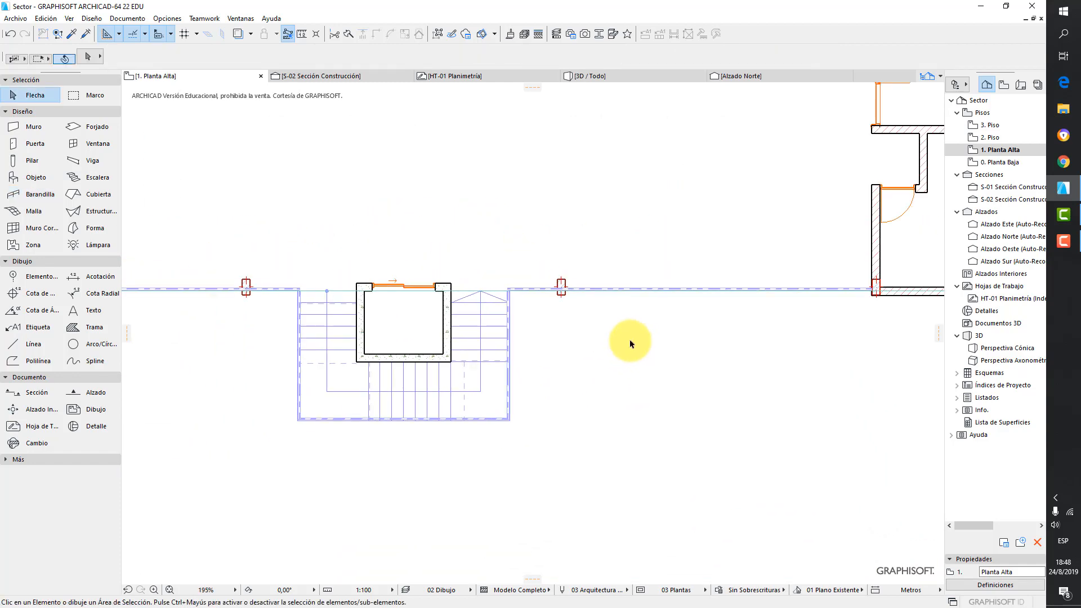
scroll(558, 288, up, 8)
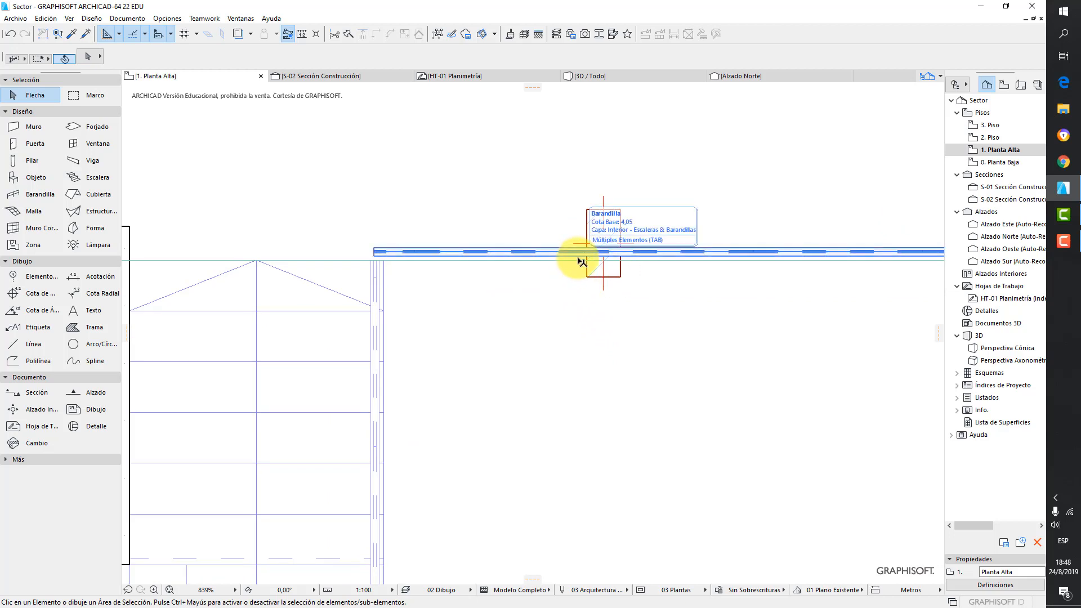
scroll(582, 262, down, 2)
middle_drag(626, 308, 692, 296)
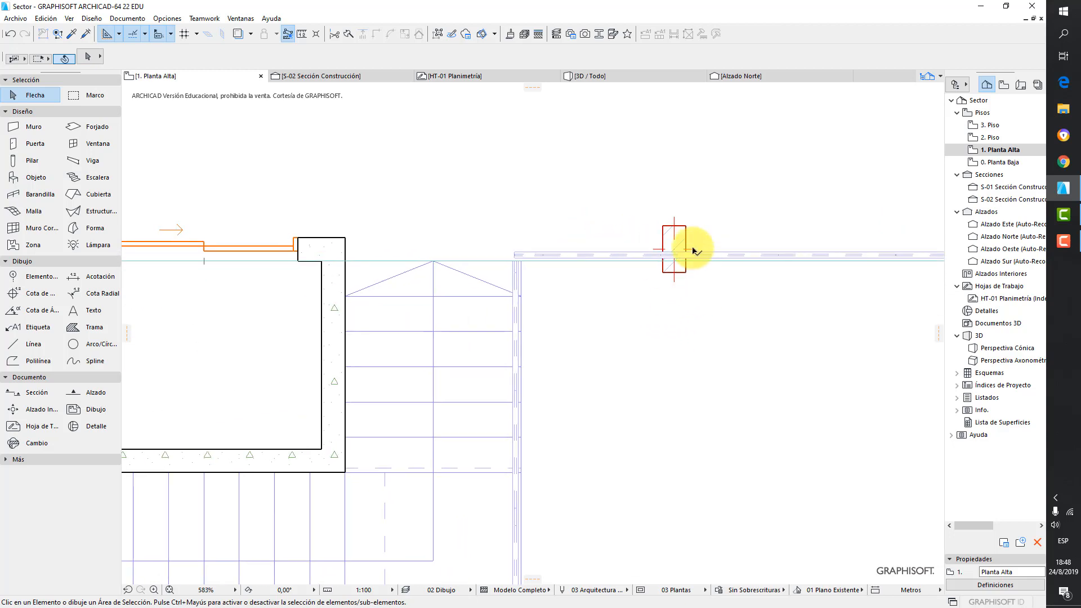
click(685, 232)
click(683, 233)
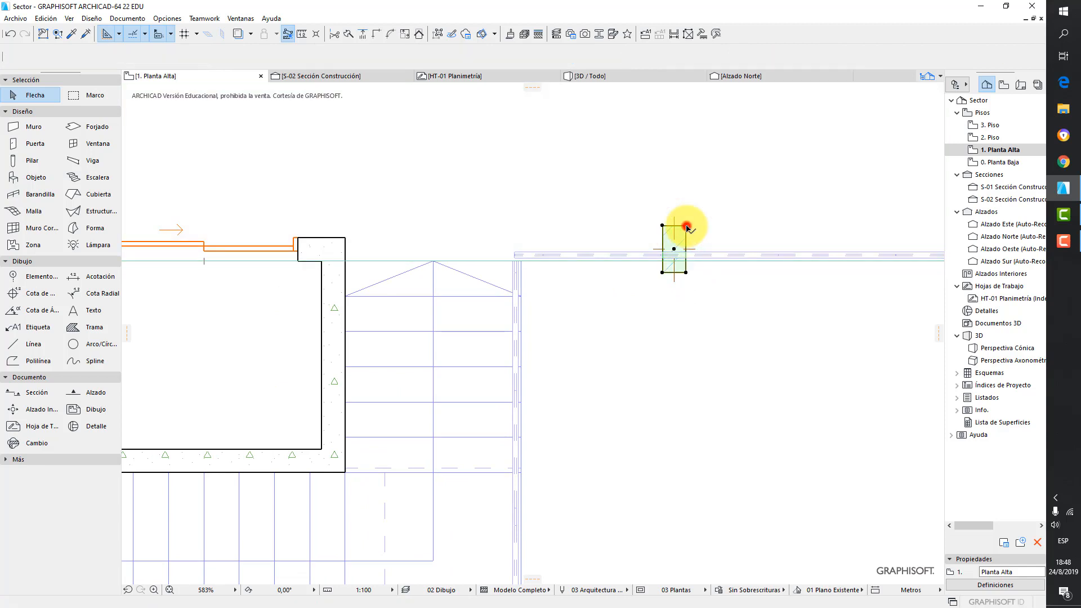
right_click(727, 309)
mouse_move(784, 437)
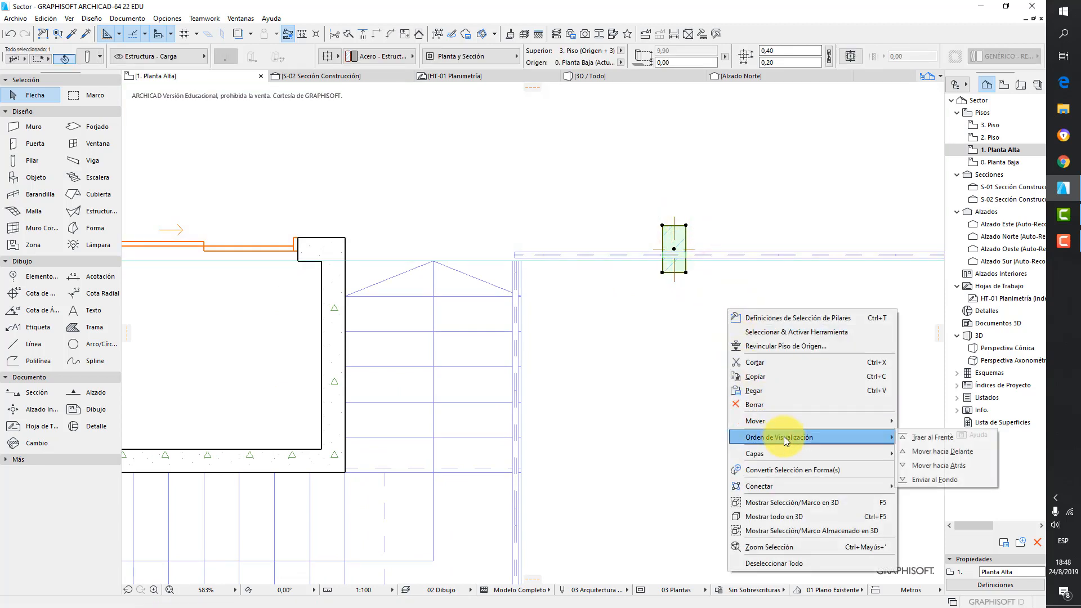
click(941, 453)
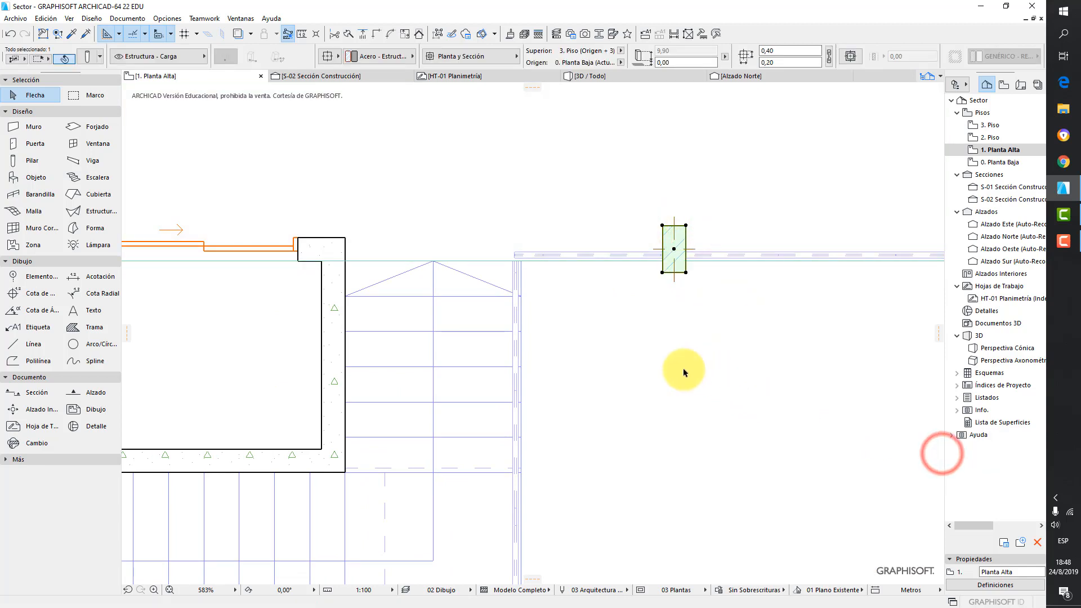
Step: Apply Mover hacia Delante to the column on the other side of the staircase, crossed by the second slab-edge railing
scroll(653, 360, down, 3)
middle_drag(619, 350, 972, 326)
scroll(470, 274, up, 2)
key(Escape)
click(488, 294)
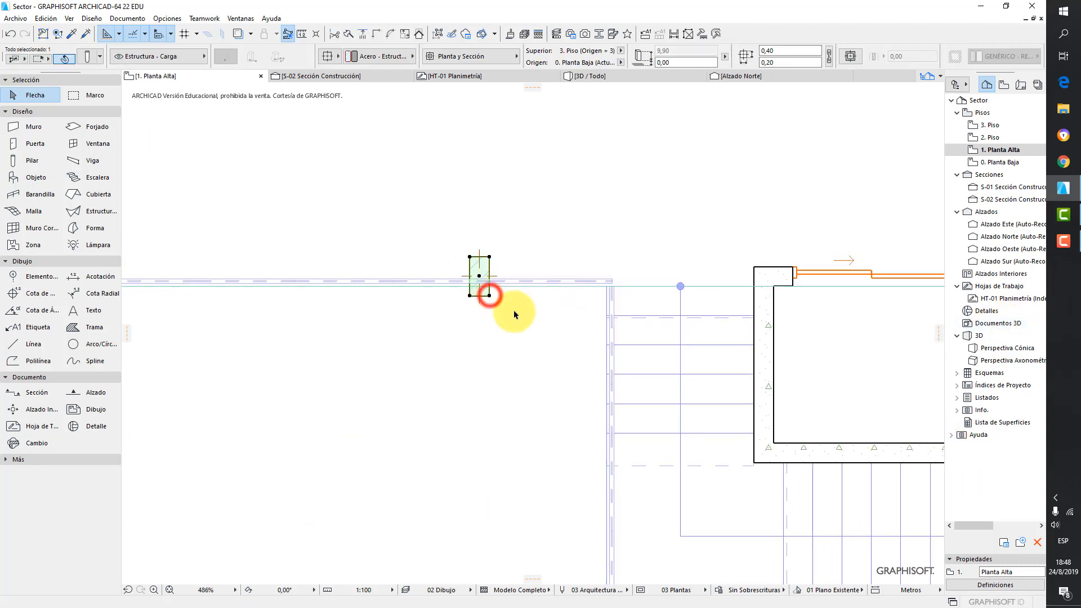
right_click(514, 313)
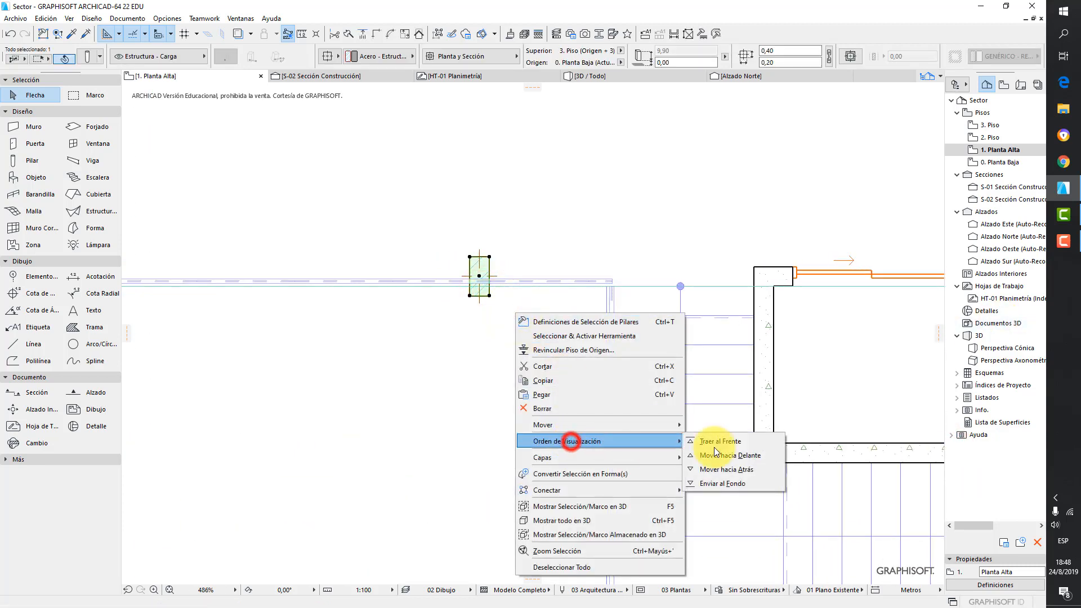
click(752, 457)
key(Escape)
Step: Switch to the 3D view to examine the slab-edge railings on both sides of the staircase
scroll(574, 350, down, 2)
middle_drag(574, 349, 210, 329)
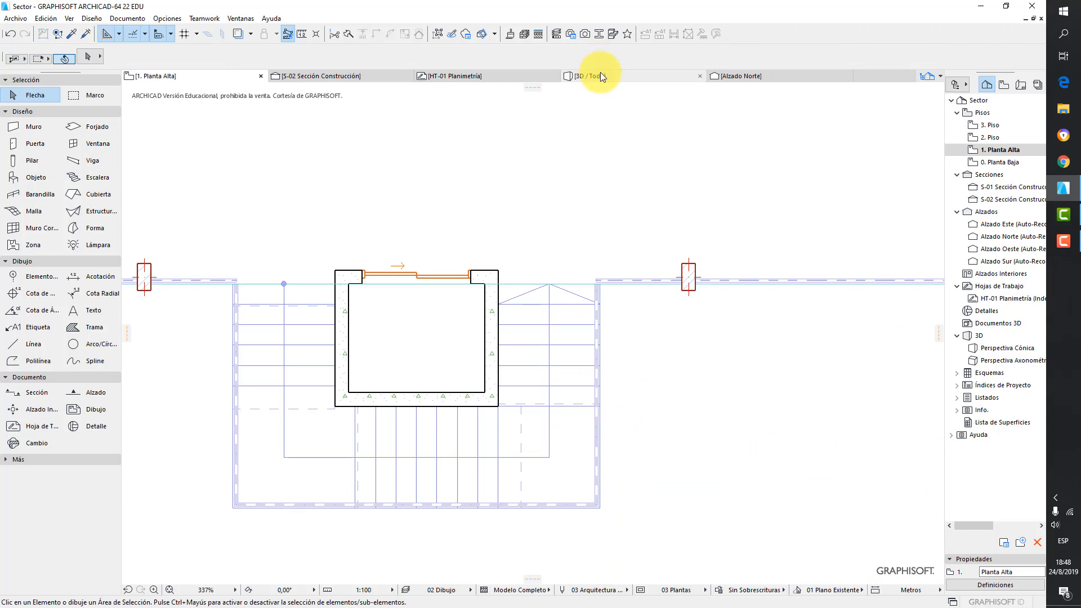
click(601, 73)
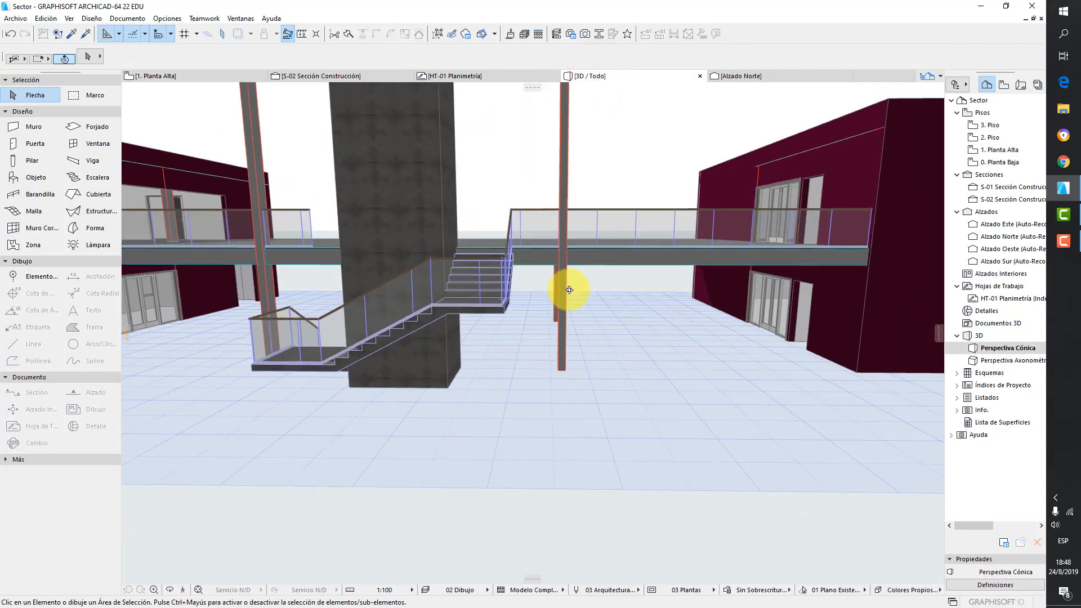